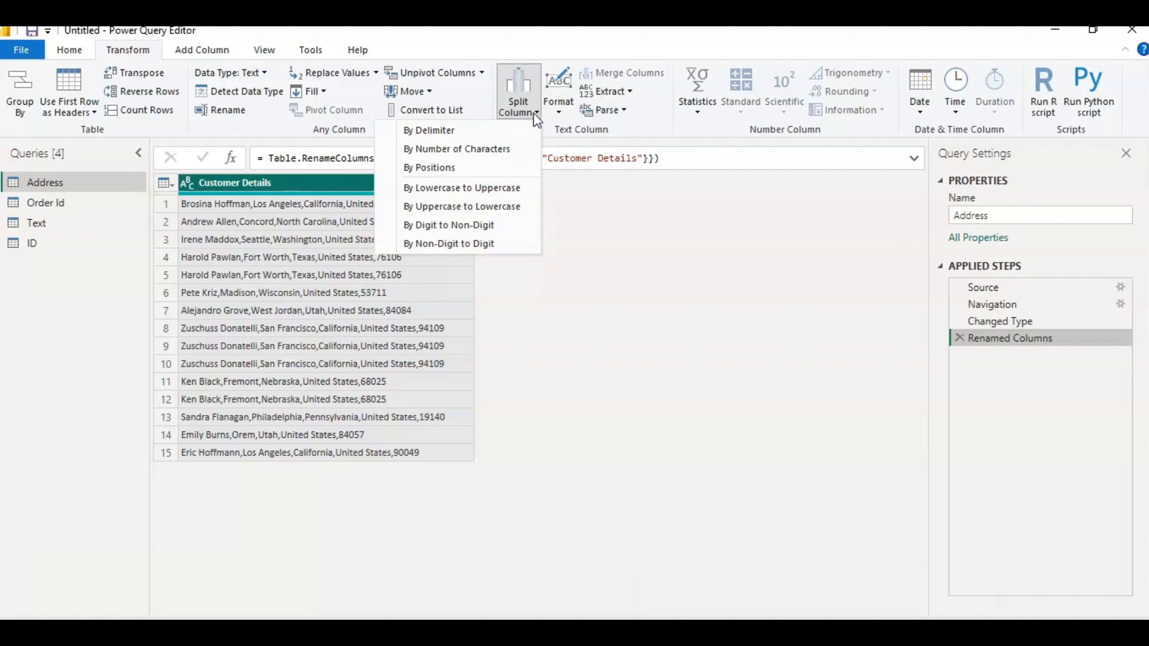
Start a split by delimiter on the Customer Details column and choose Comma as the delimiter
left_click(486, 137)
left_click(486, 135)
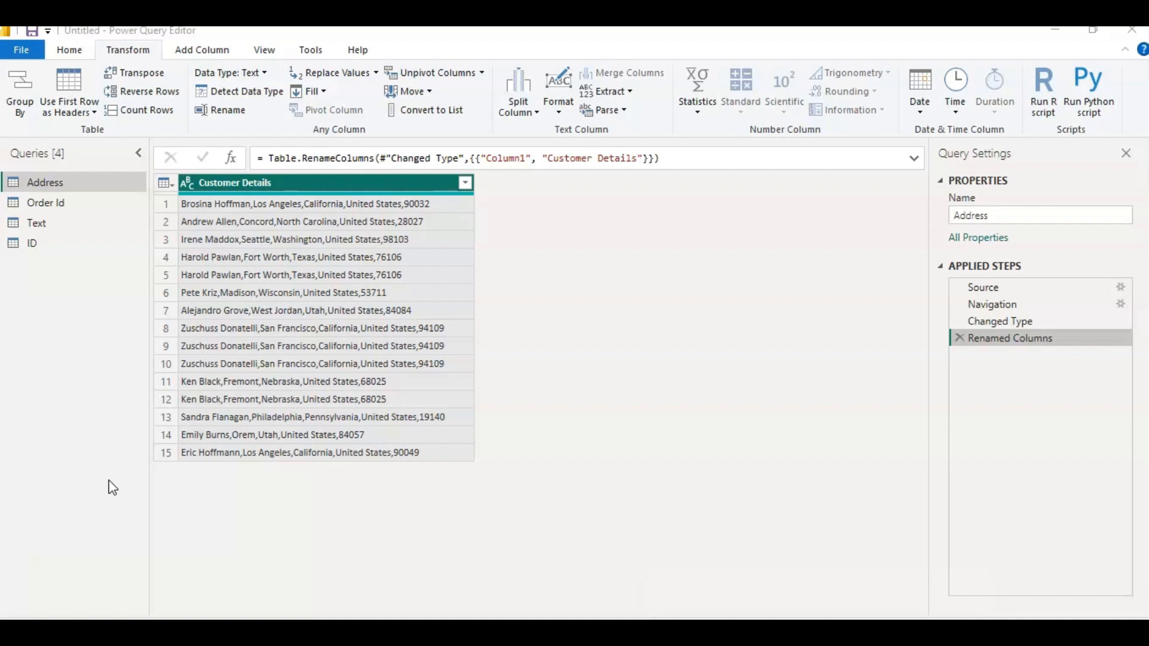
left_click(281, 189)
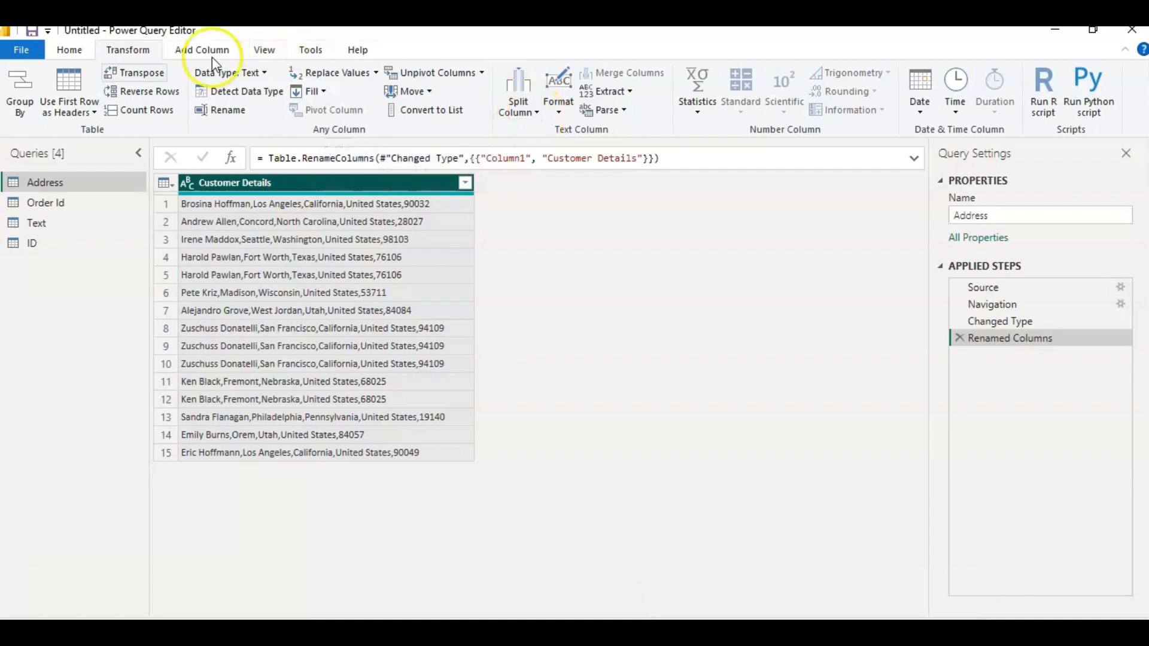
left_click(539, 113)
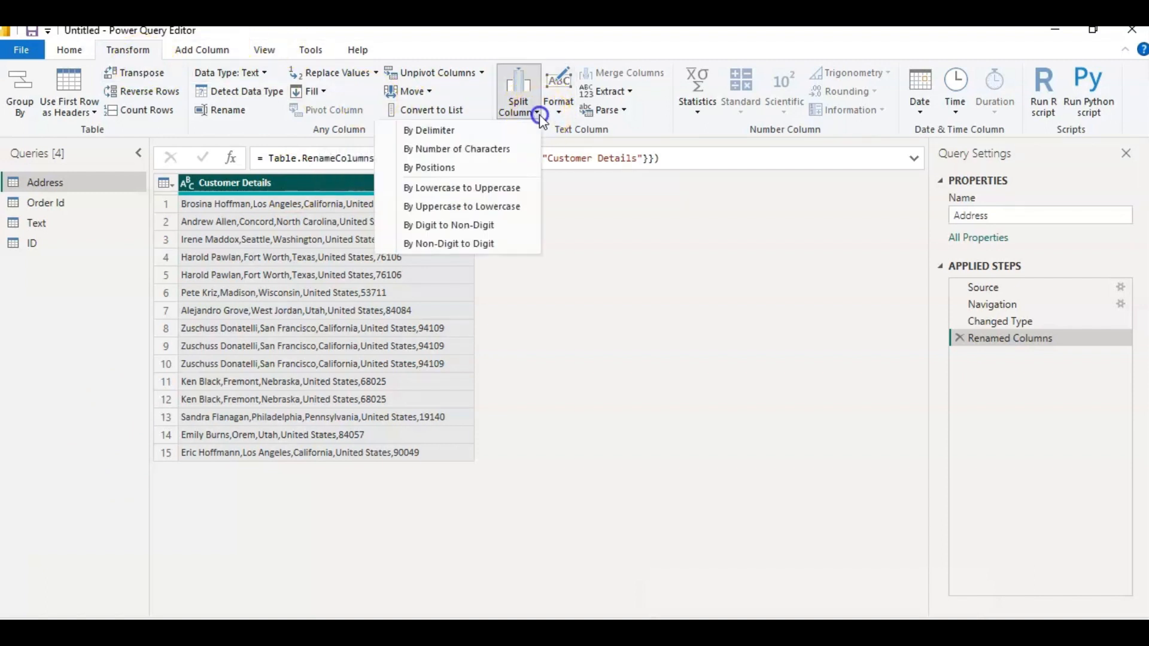
left_click(477, 133)
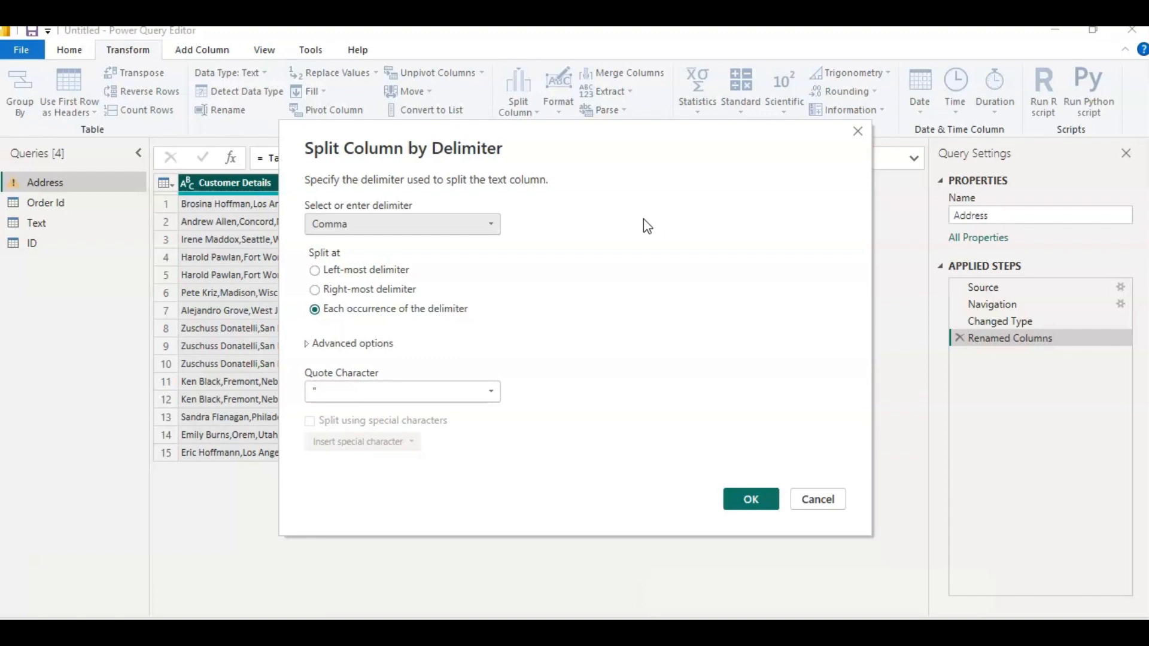
left_click(490, 225)
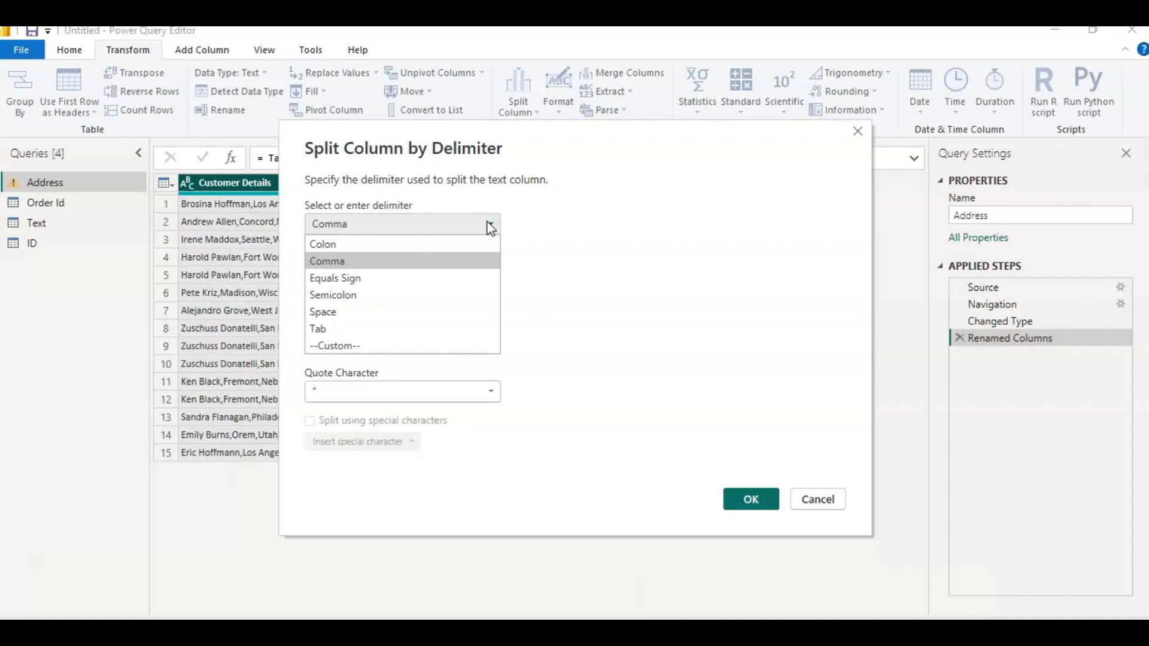
left_click(411, 270)
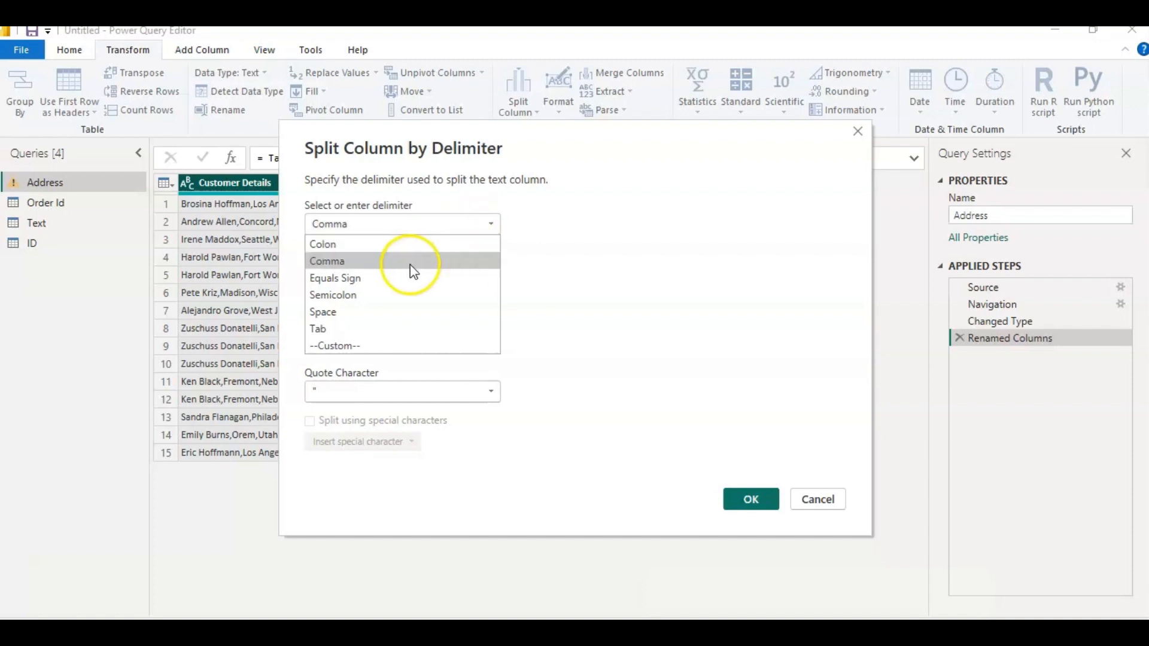
left_click(399, 267)
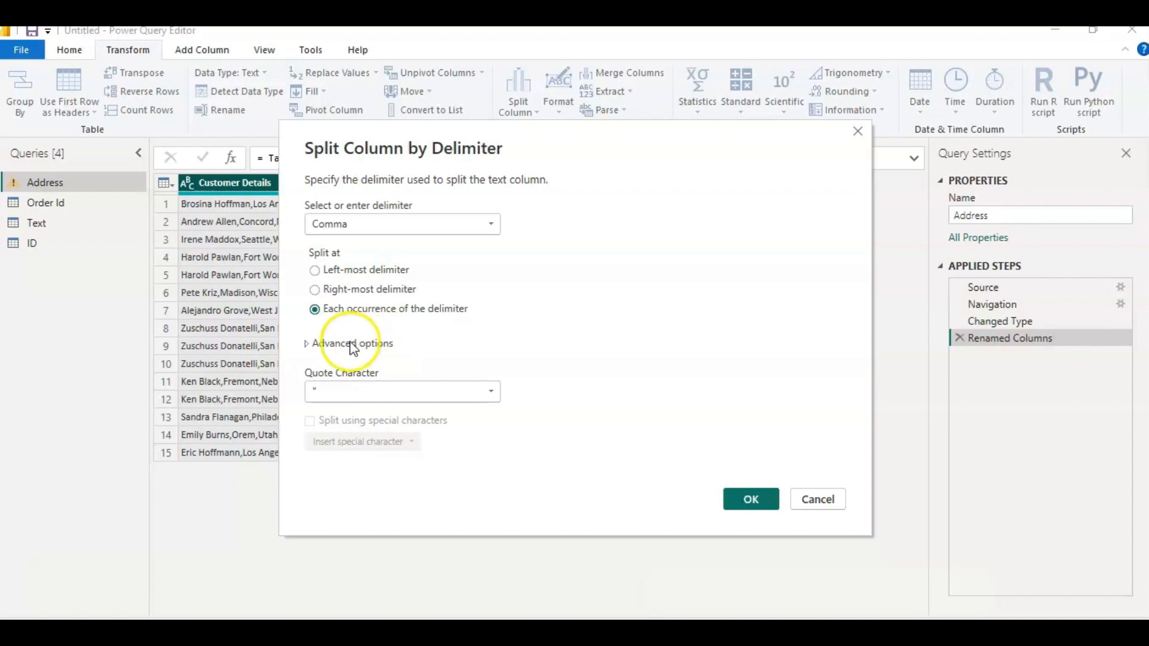
Split Customer Details at each comma into 5 columns, with the quote character set to None
left_click(307, 344)
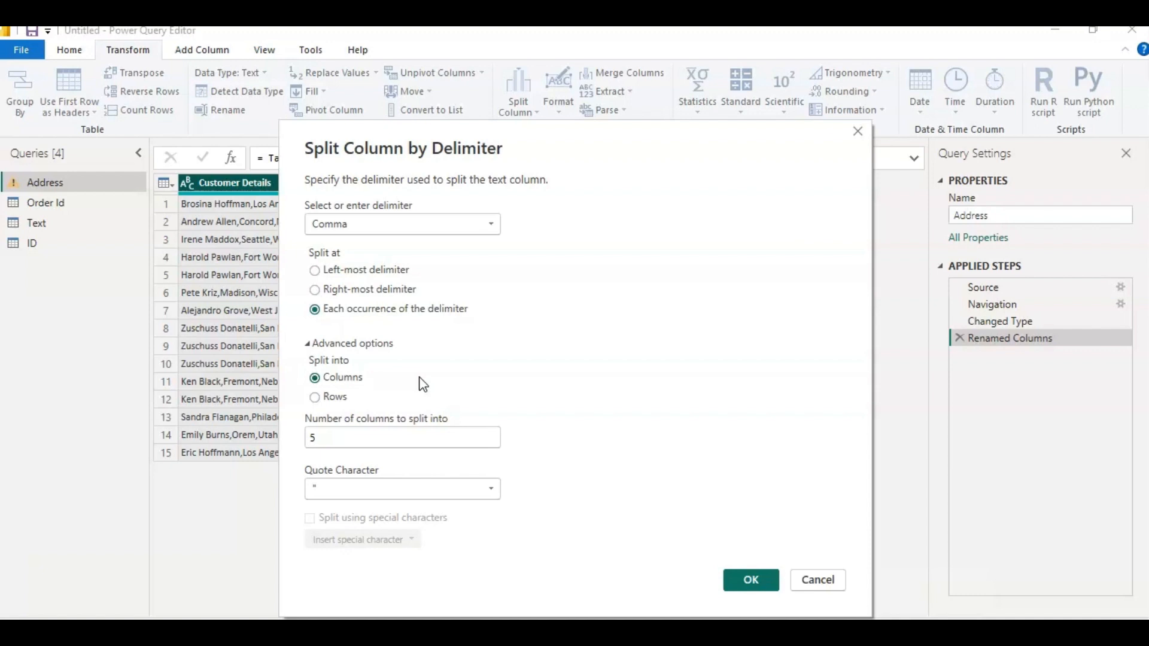
left_click(315, 379)
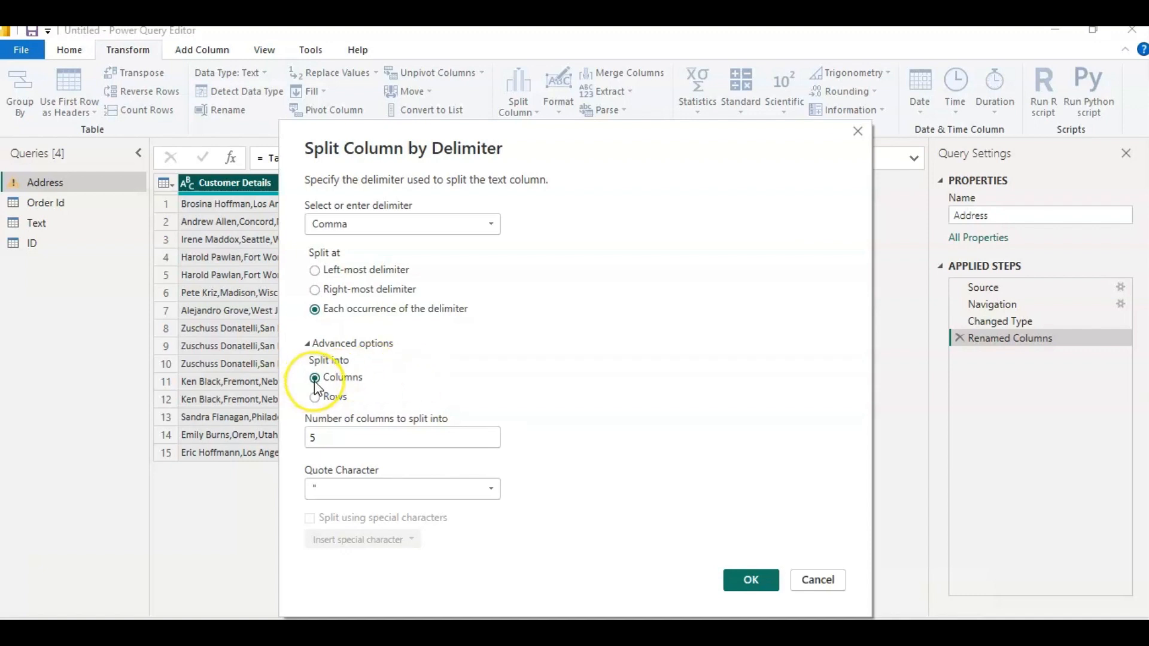
left_click(332, 440)
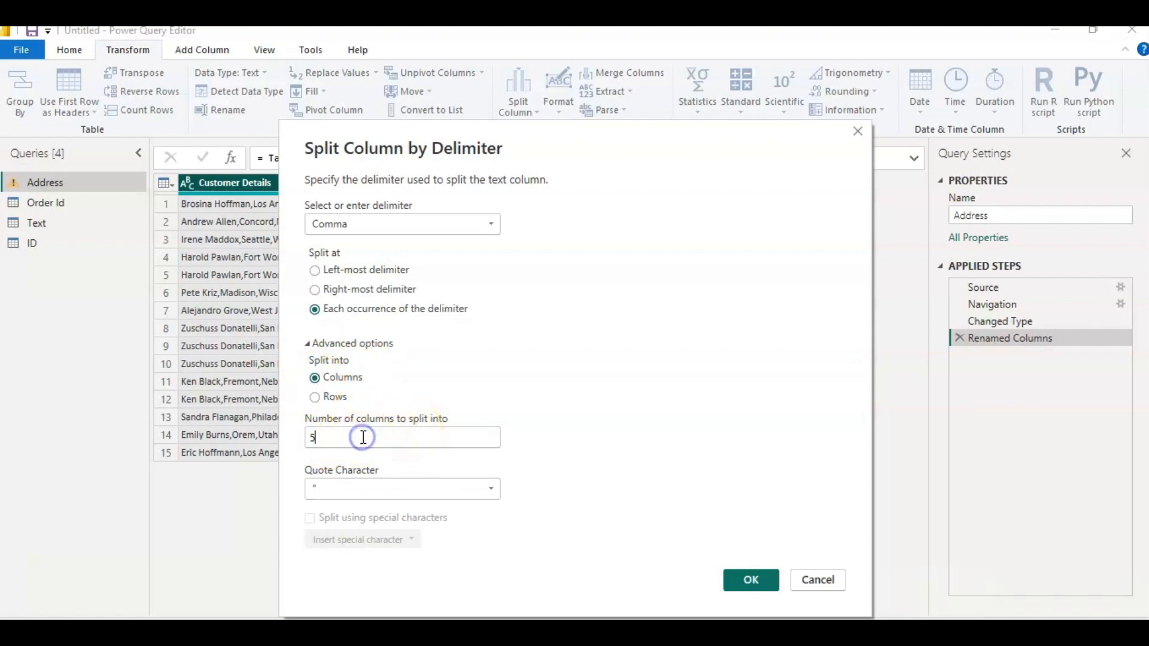
left_click(433, 489)
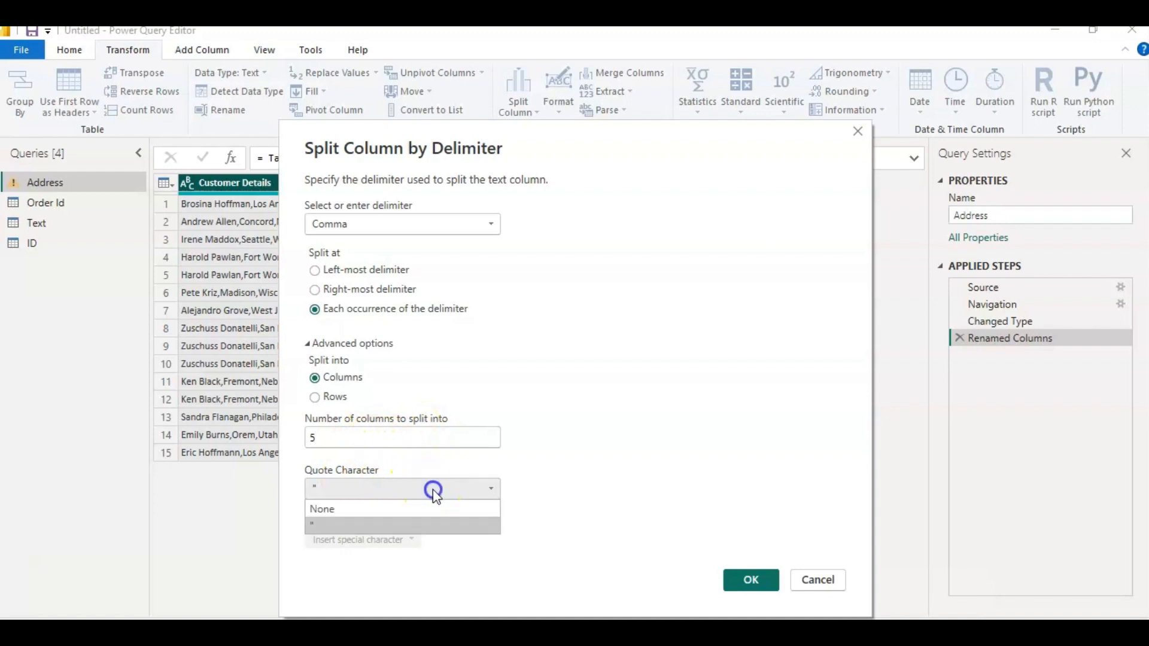
left_click(373, 516)
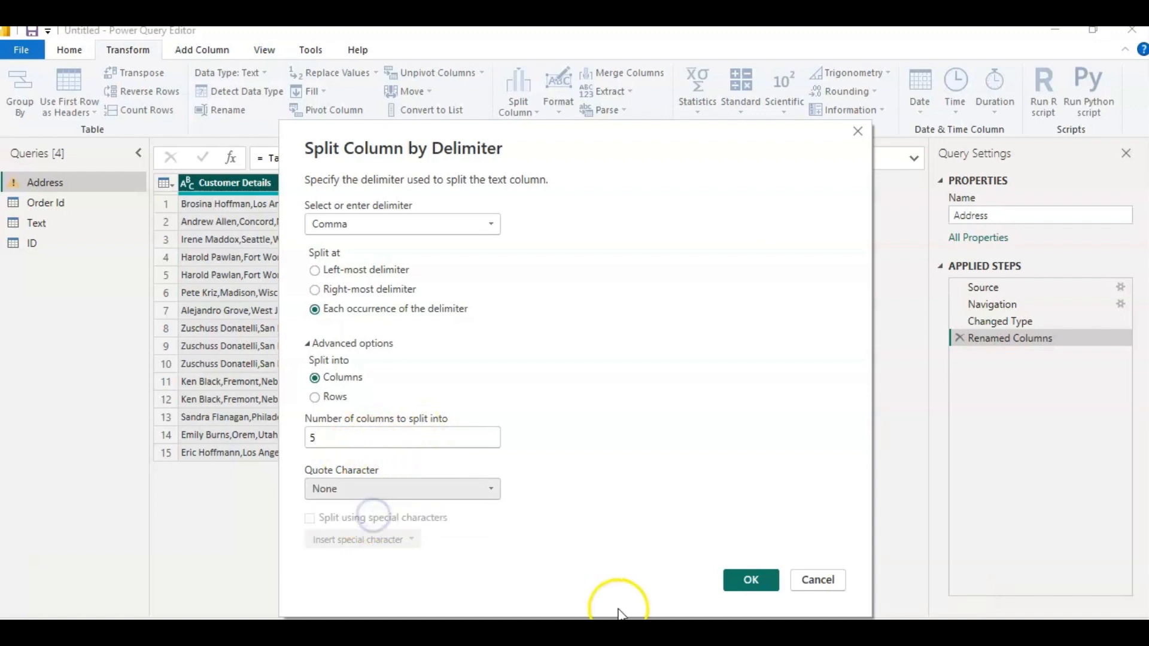
left_click(749, 580)
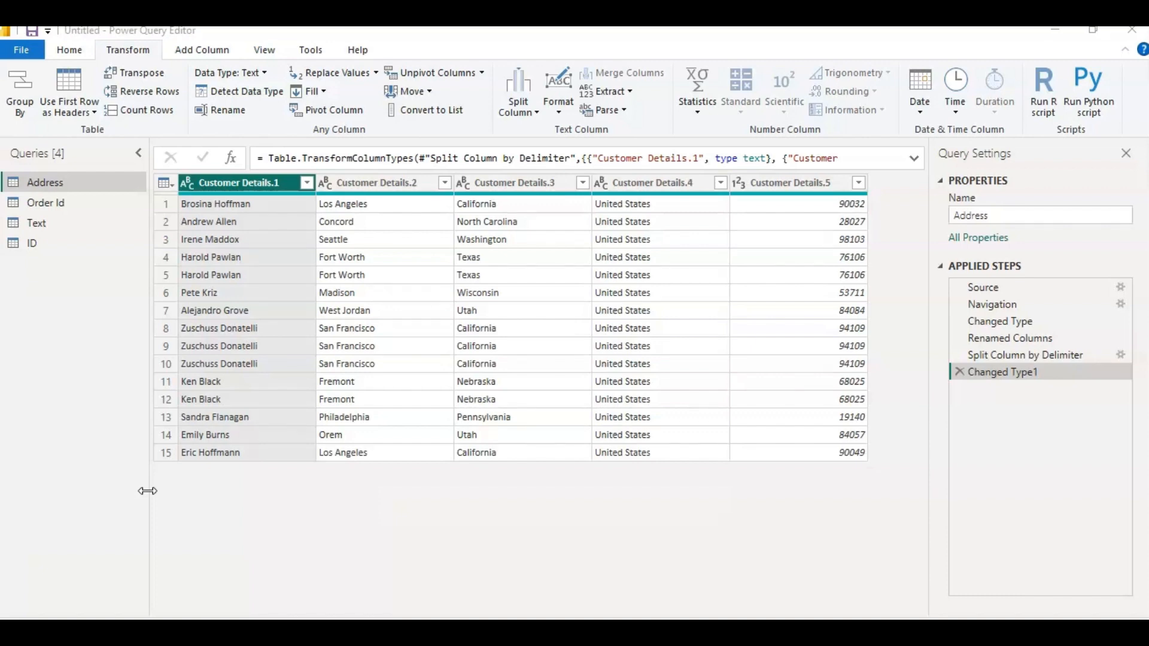
In the Order Id query, open the split-by-delimiter settings for the Order ID column
left_click(45, 202)
left_click(203, 209)
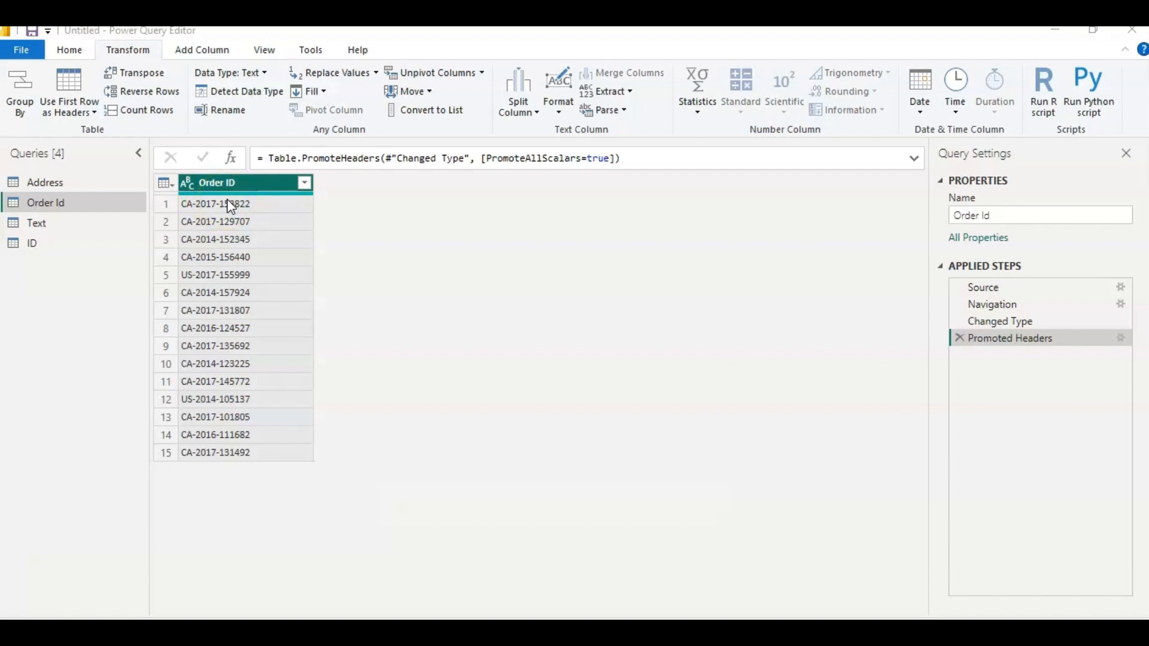
left_click(232, 186)
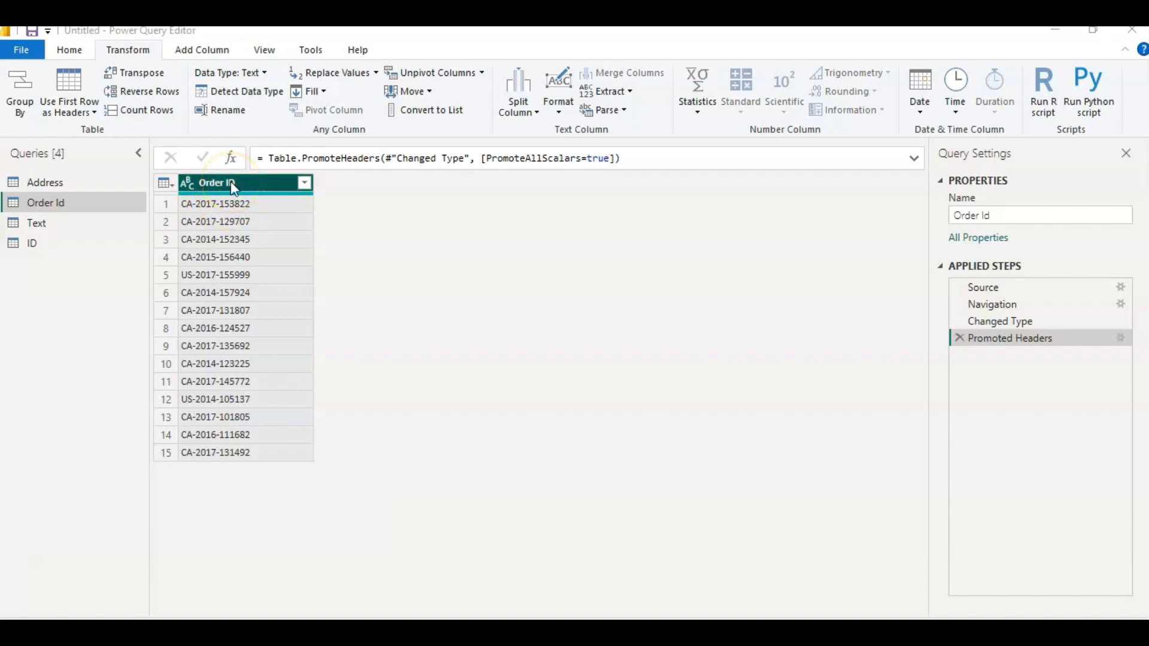
left_click(231, 182)
left_click(534, 113)
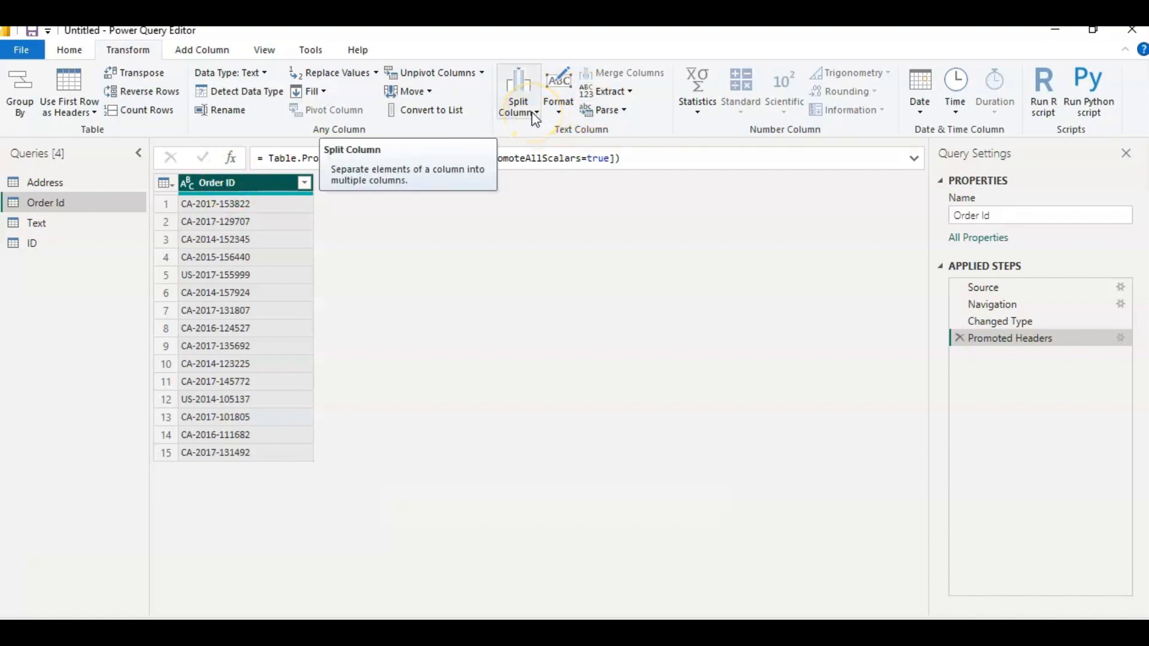
left_click(534, 113)
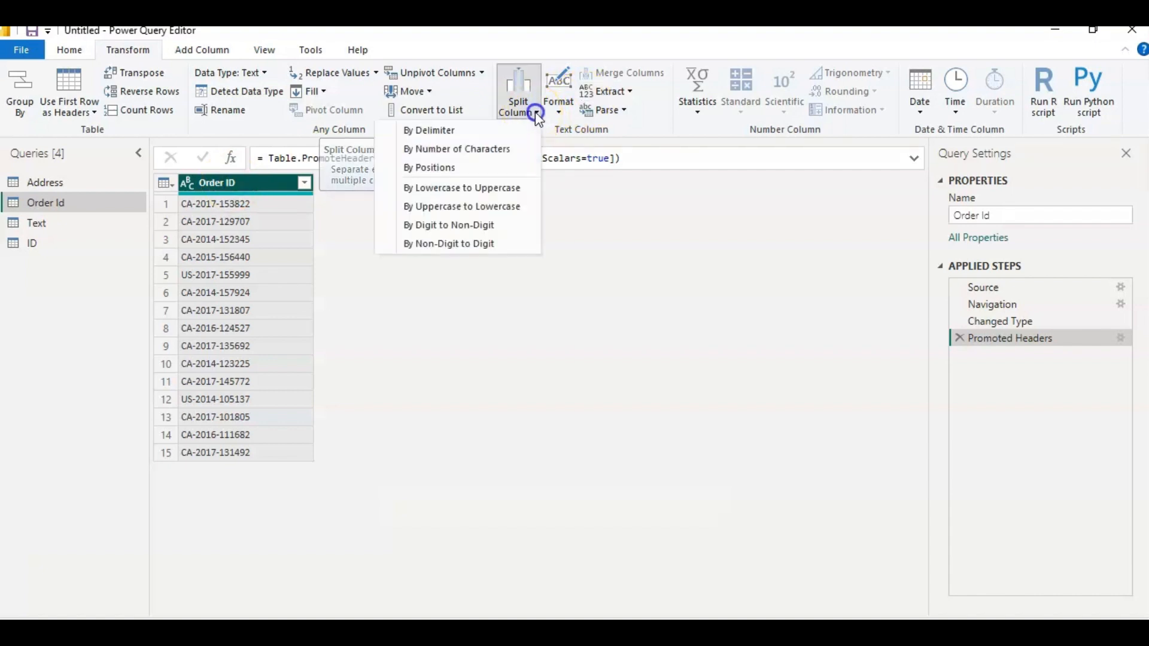
left_click(486, 131)
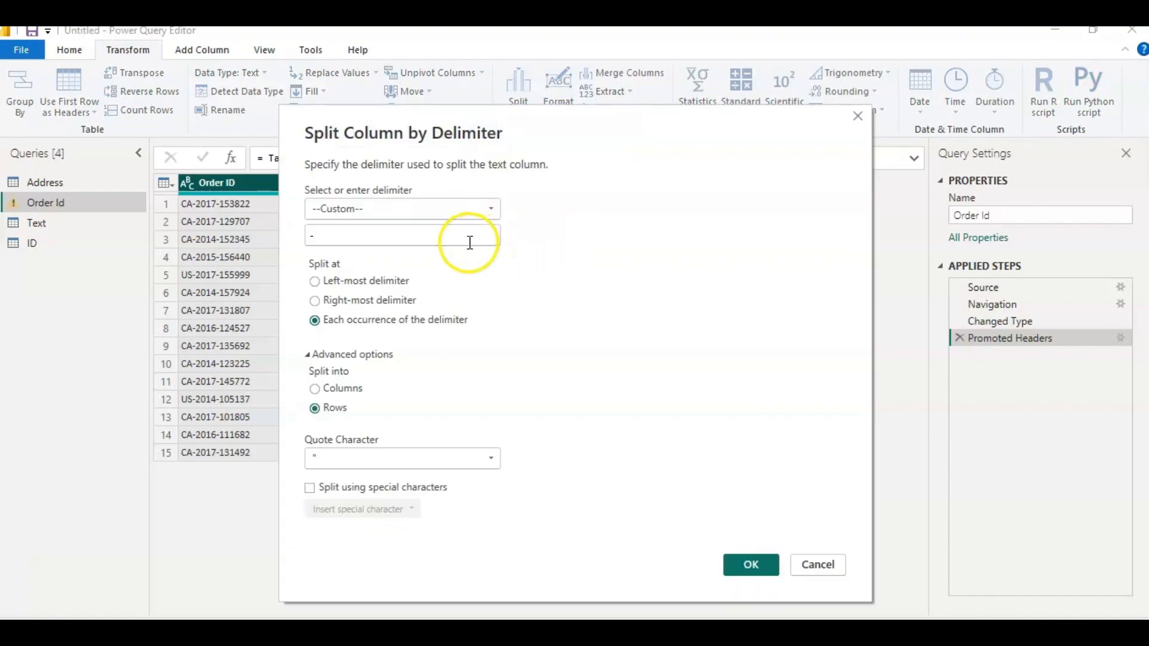
Choose a custom delimiter for the Order ID split and enter a hyphen (-)
left_click(317, 240)
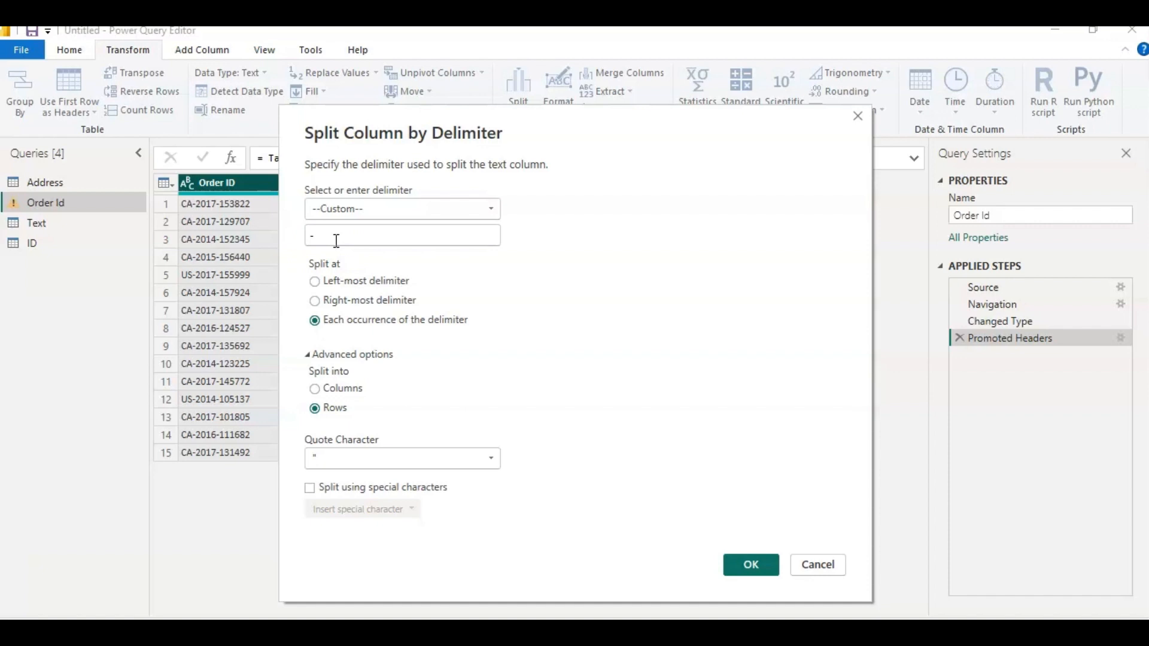
left_click(480, 208)
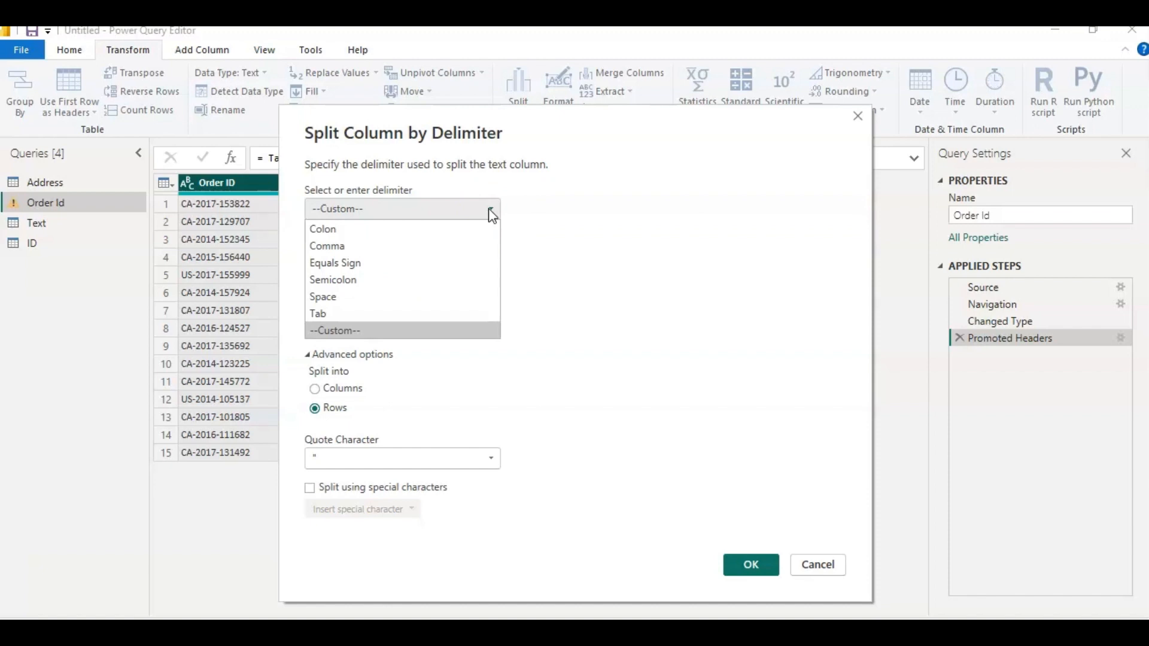
left_click(417, 332)
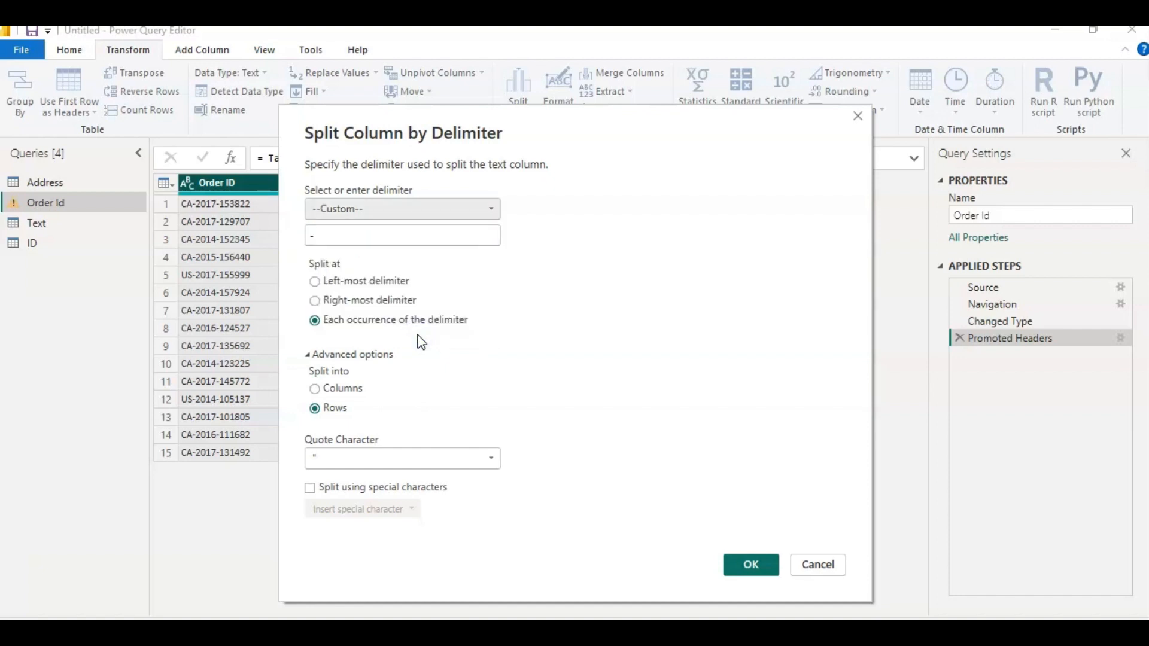
left_click(402, 234)
type("-")
key("BackSpace")
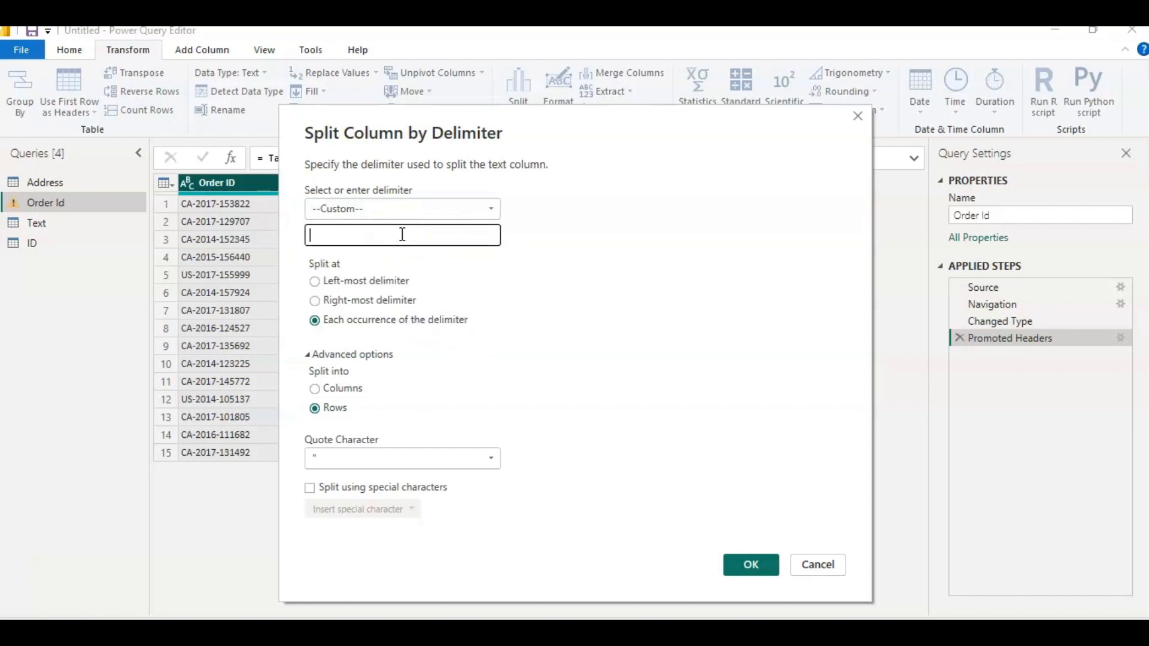
type("-")
key("BackSpace")
type("-")
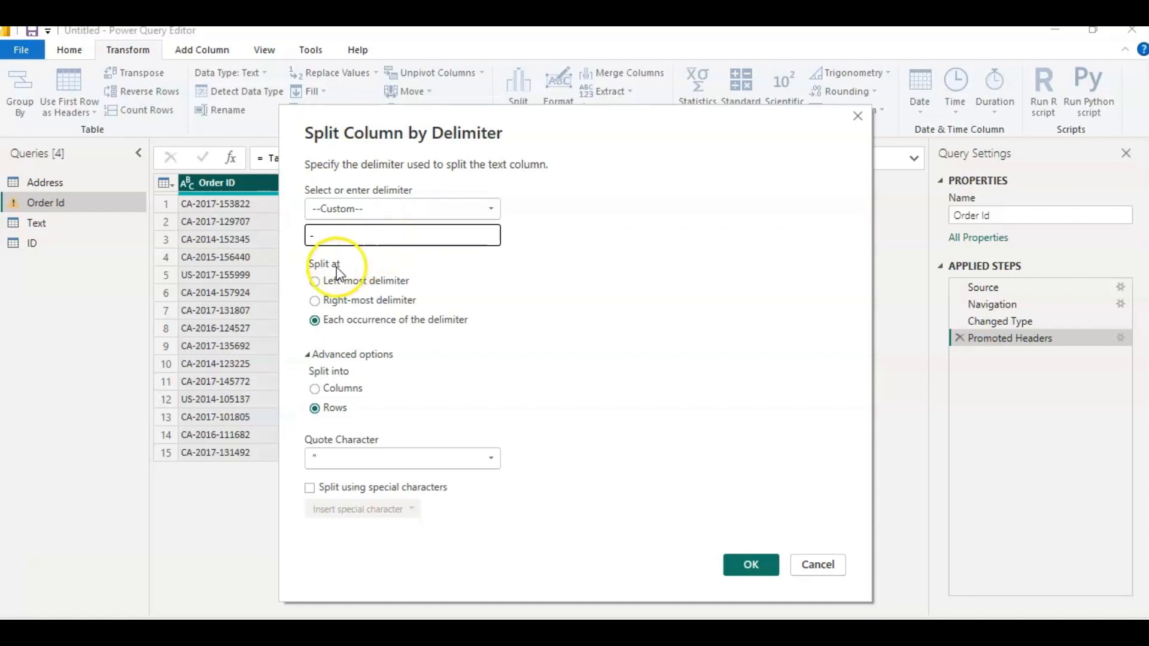
Split Order ID at the left-most delimiter into rows, with the quote character set to None
left_click(315, 282)
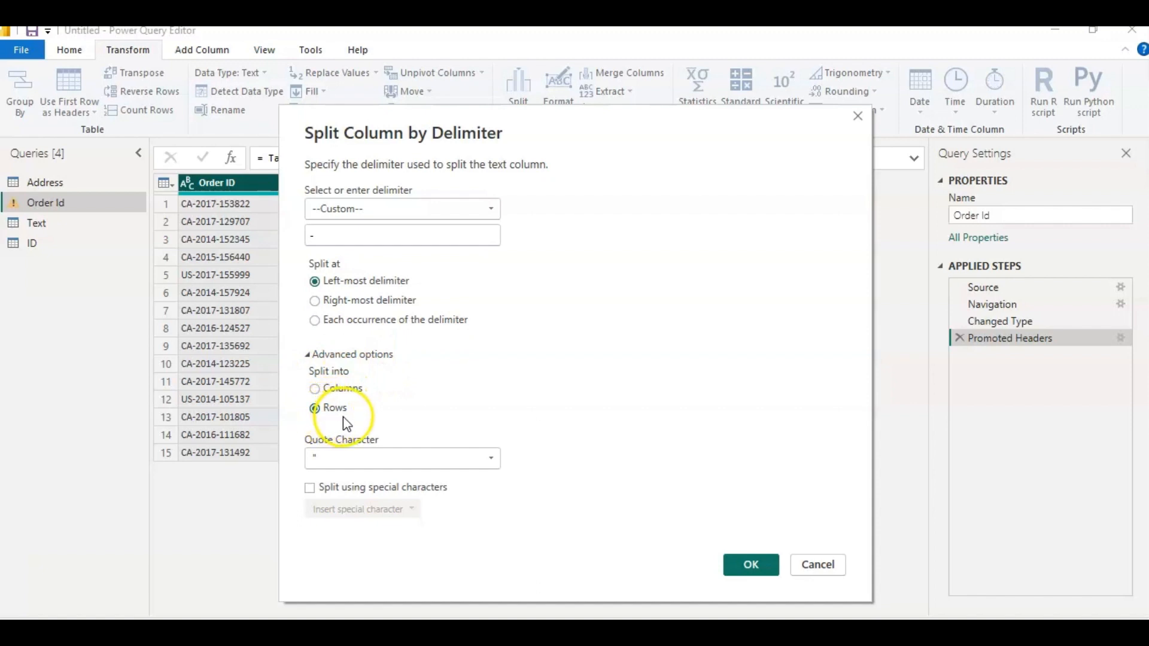
left_click(356, 462)
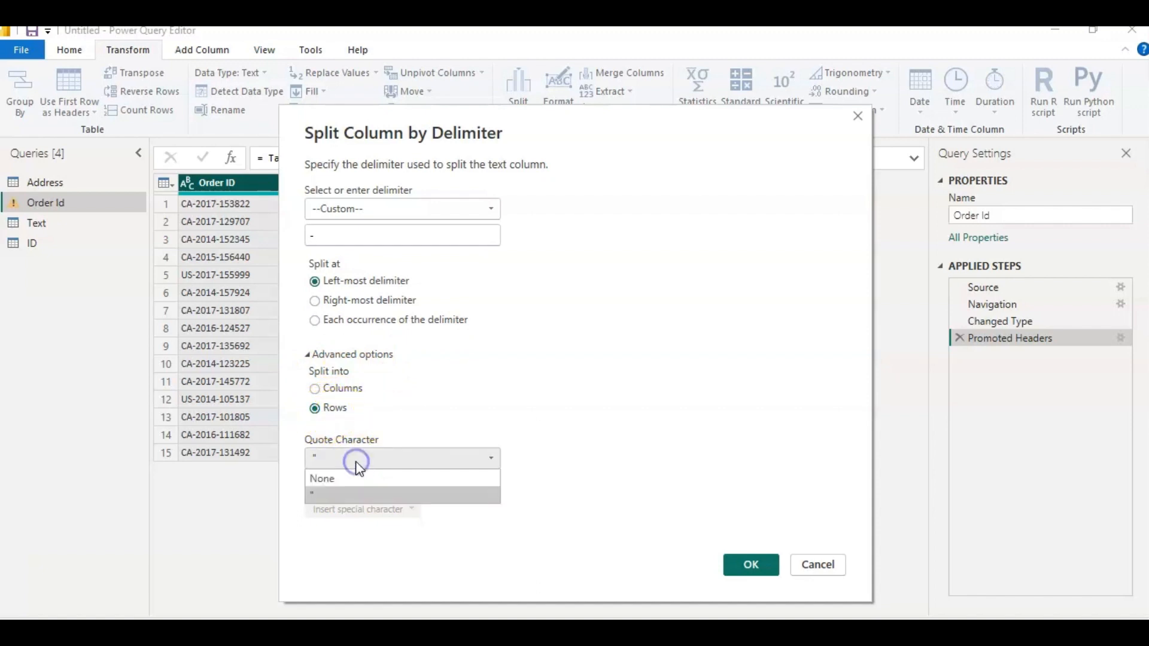
left_click(346, 478)
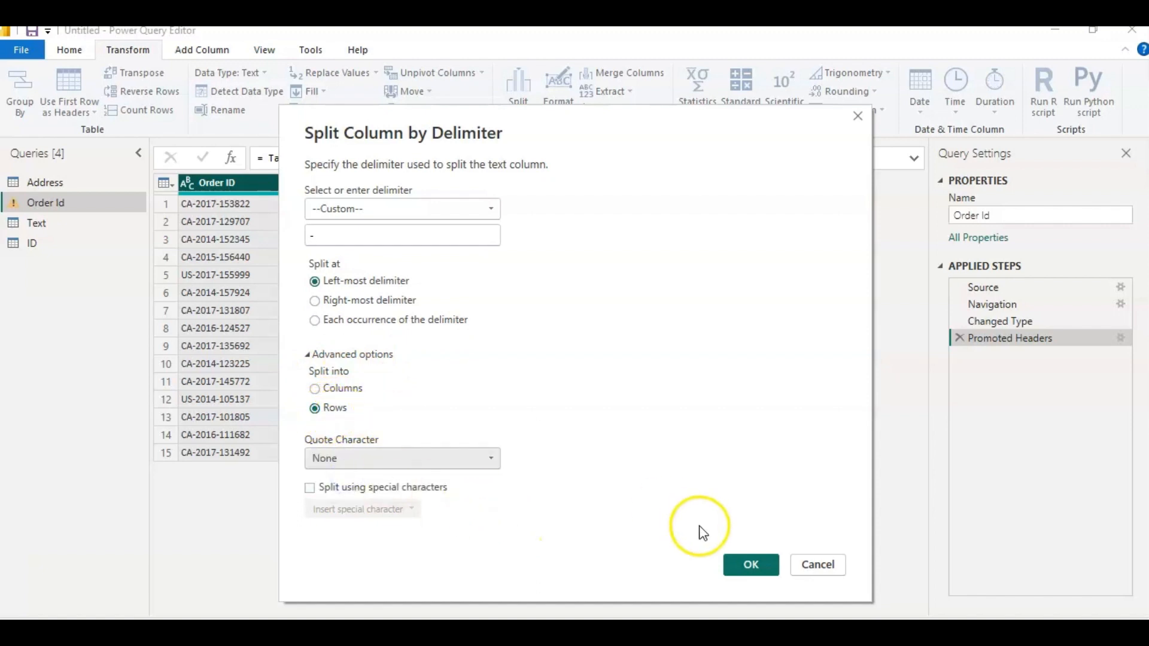
left_click(751, 565)
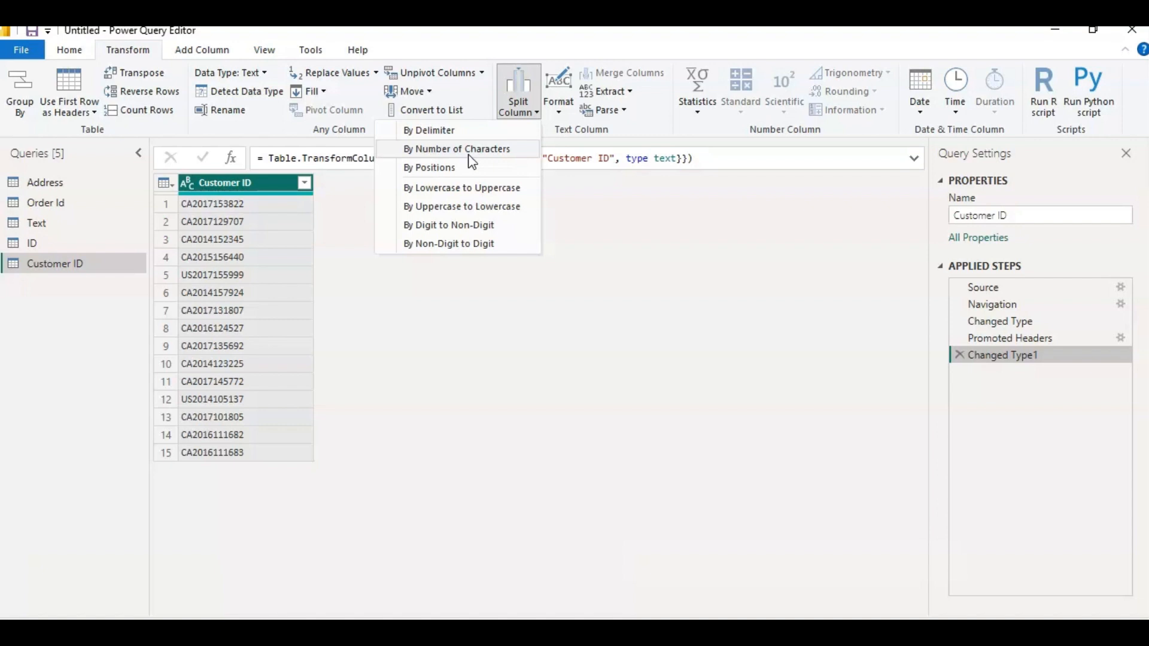
Start a split by number of characters on the Customer ID column and set it to 6 characters
left_click(356, 221)
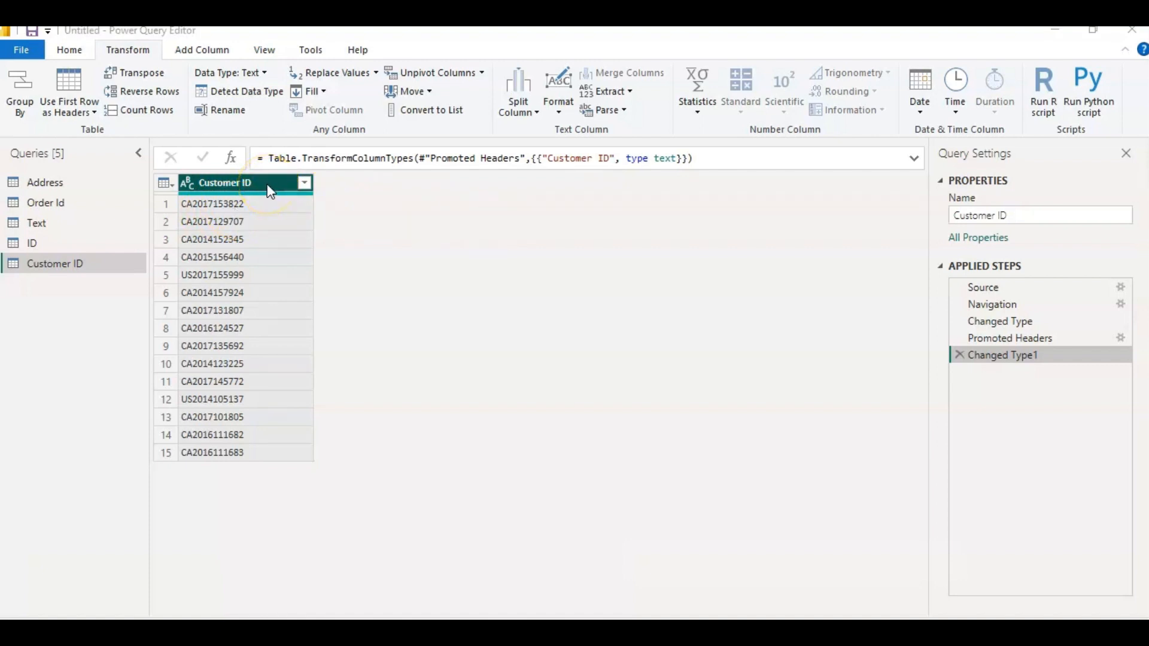
left_click(536, 114)
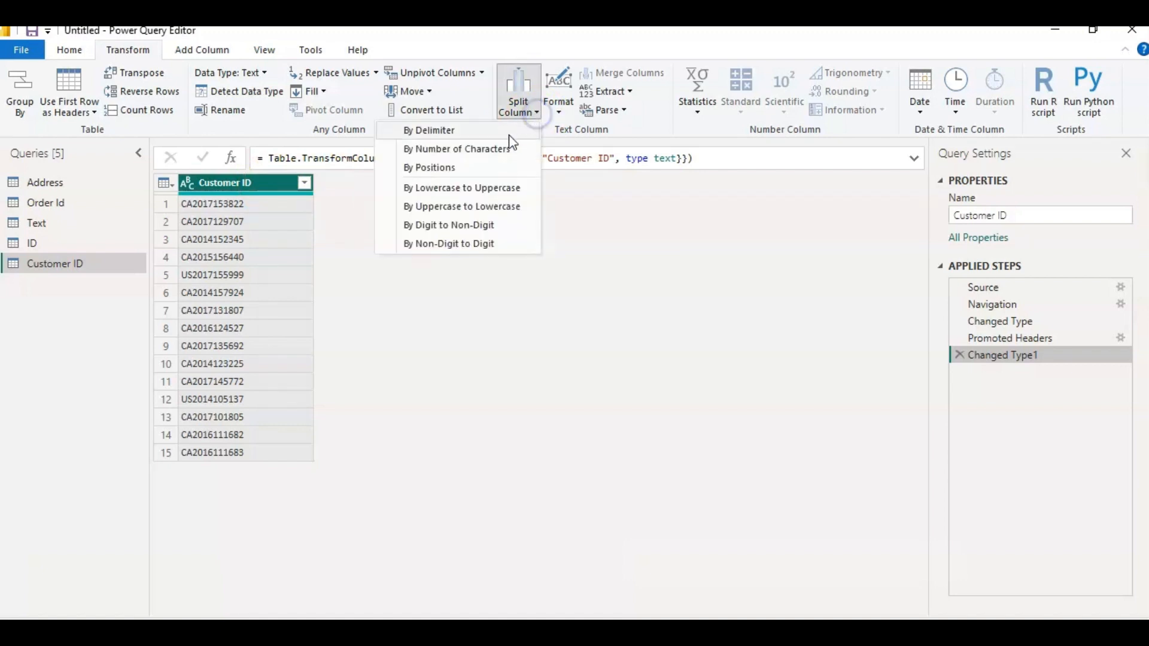
left_click(502, 151)
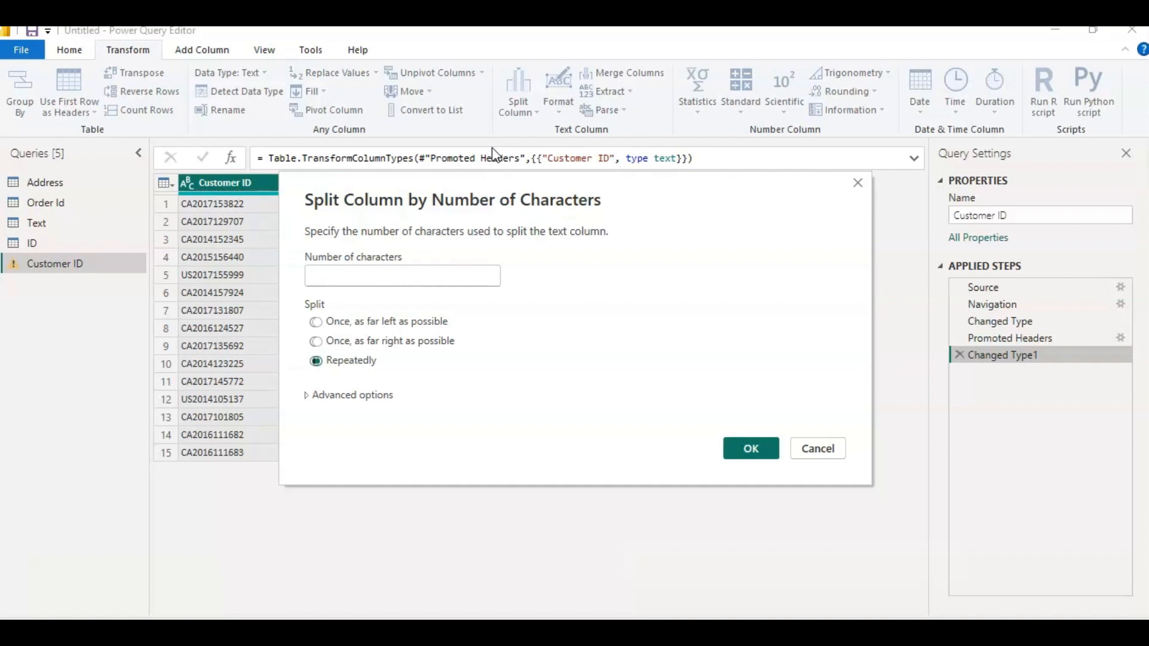
left_click(373, 280)
type("6")
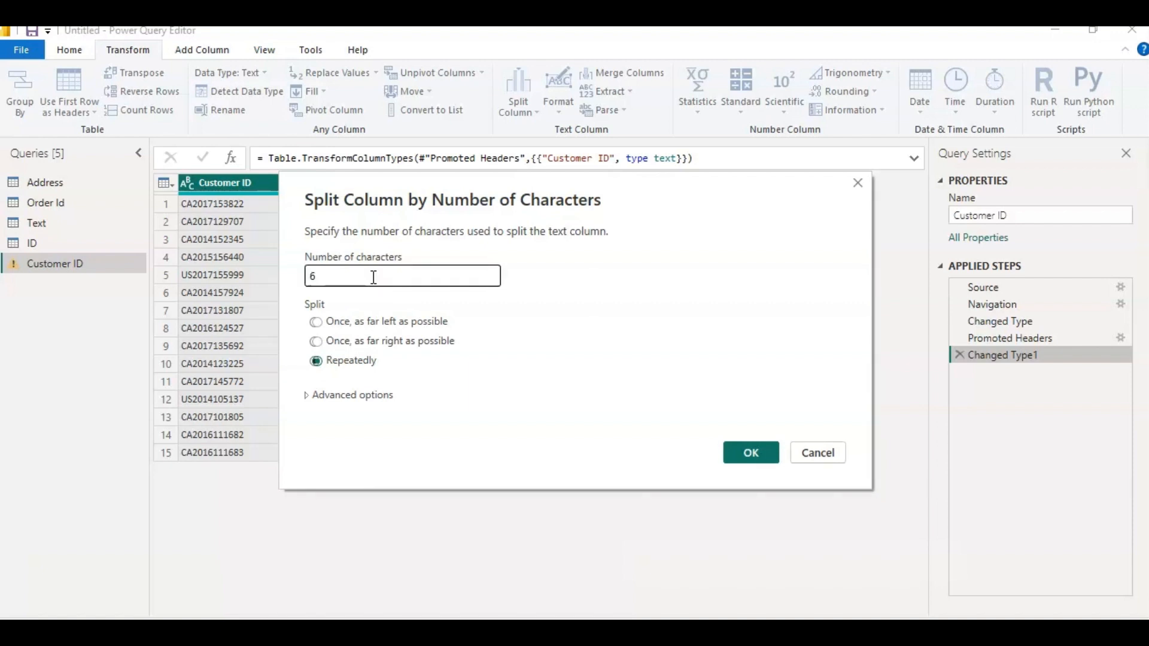
Apply the Customer ID split once, as far left as possible, into columns
left_click(335, 310)
left_click(343, 346)
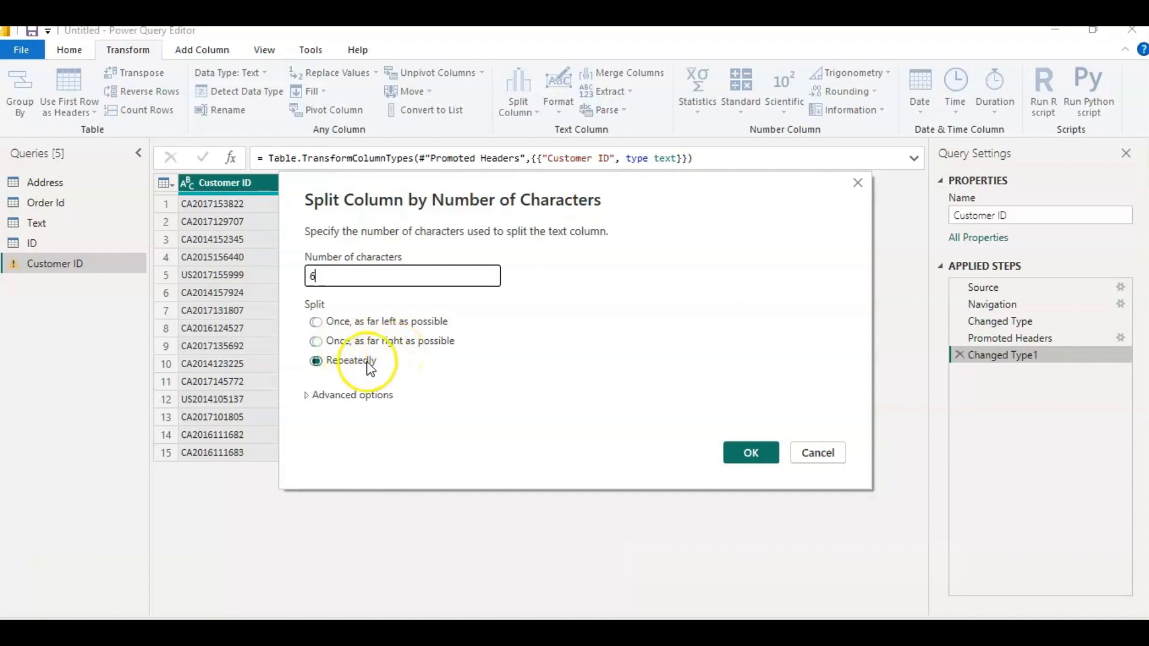
left_click(316, 322)
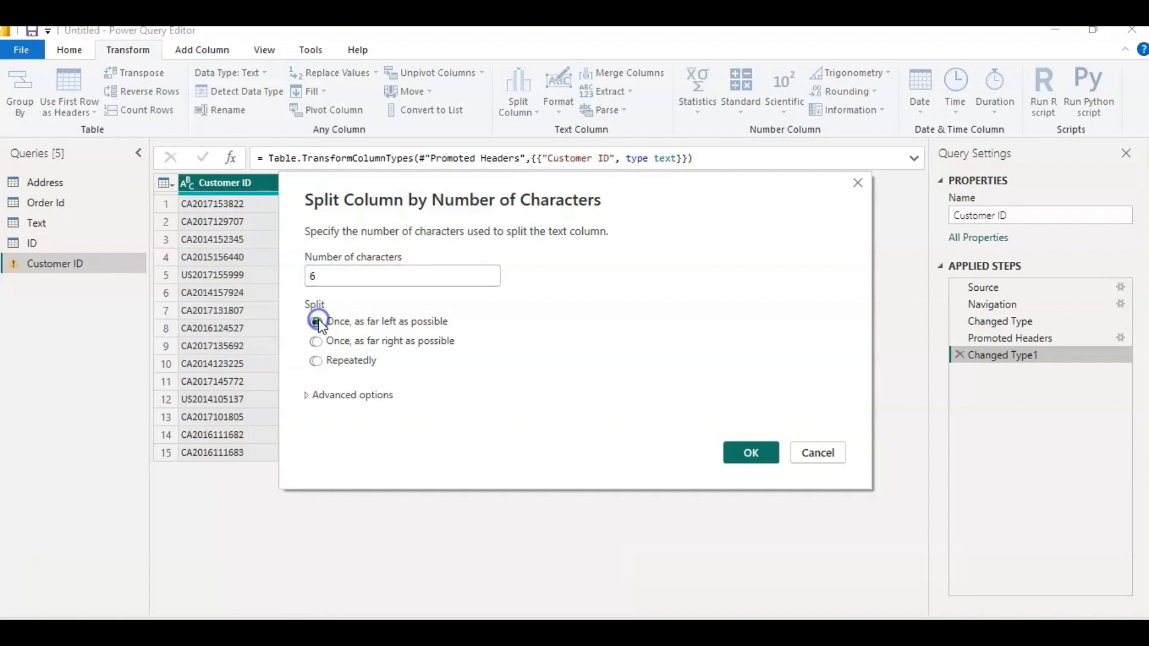
left_click(306, 395)
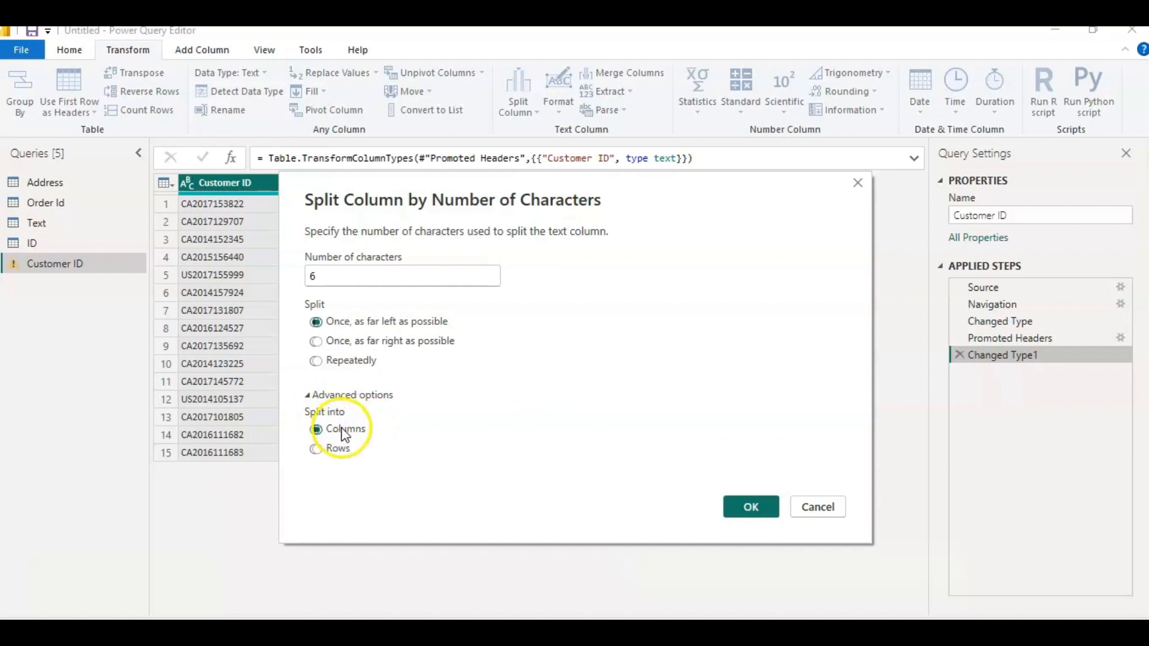
left_click(752, 509)
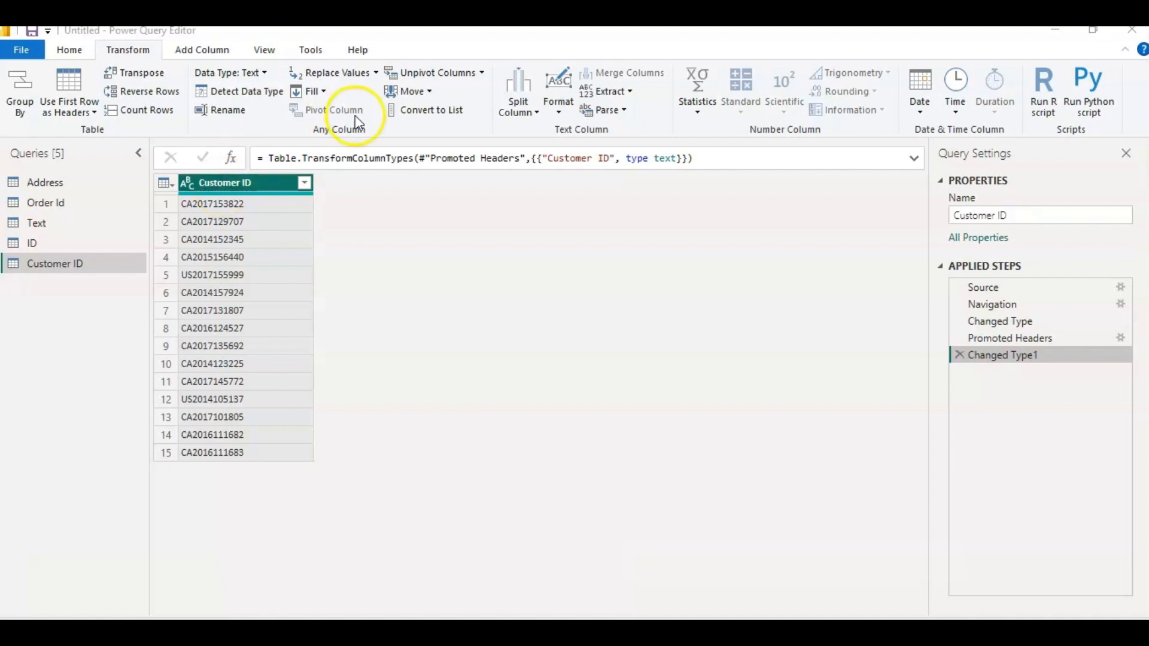
Split the Customer ID column by number of characters, repeatedly every 2 characters, into 6 columns
left_click(529, 117)
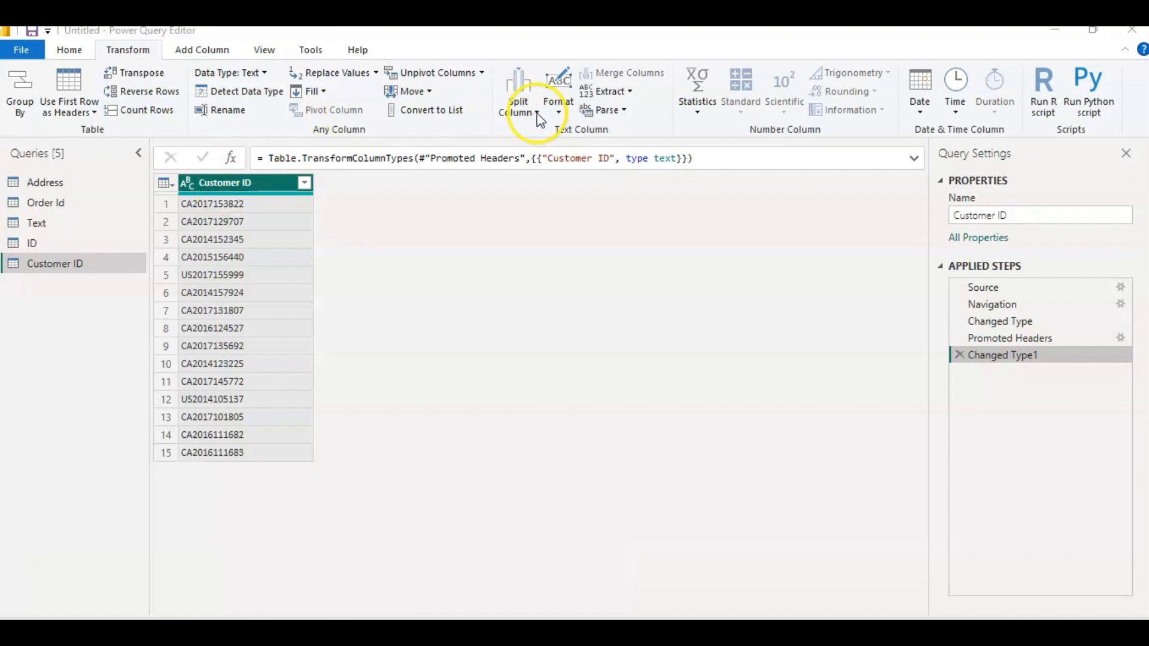
left_click(537, 115)
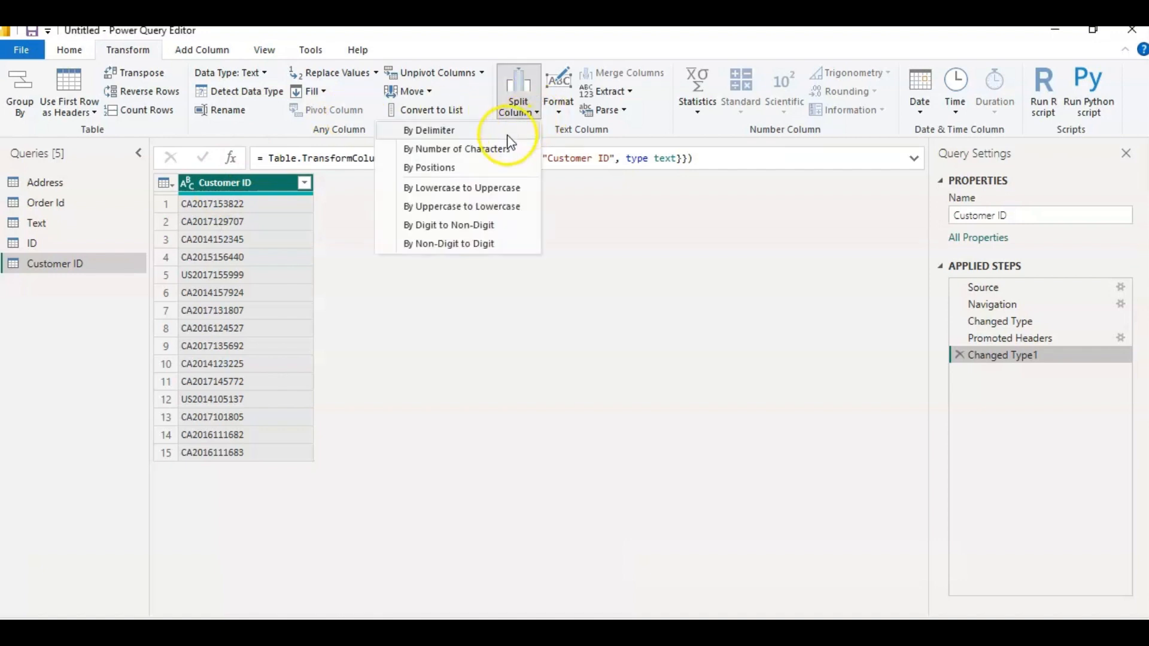
left_click(505, 148)
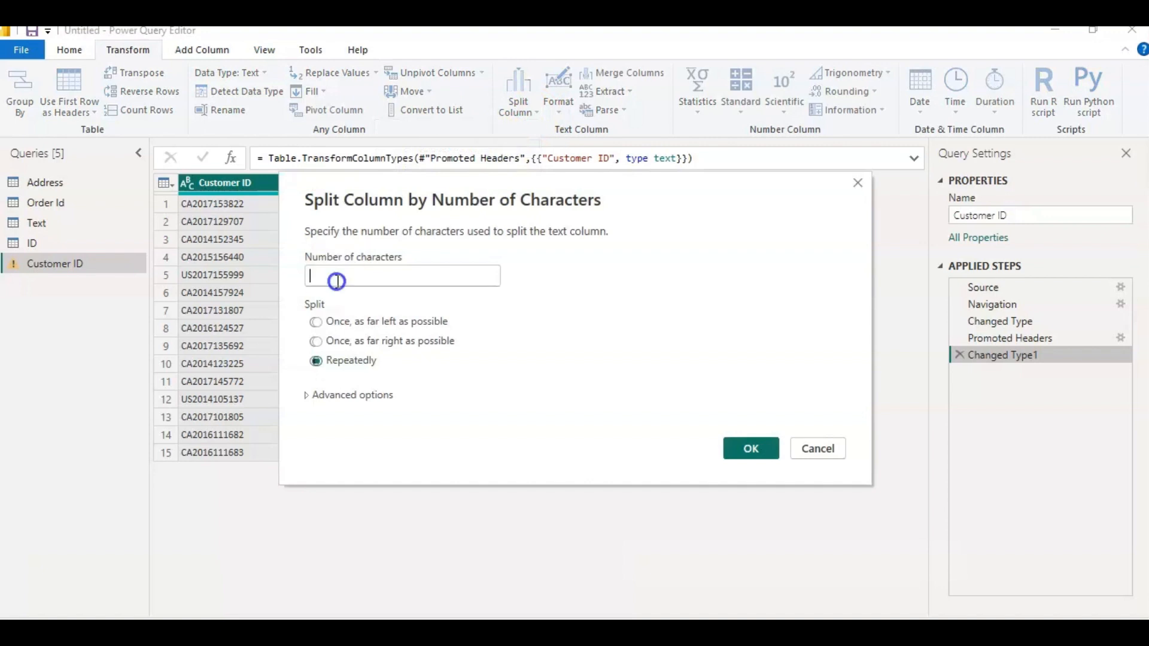
type("2")
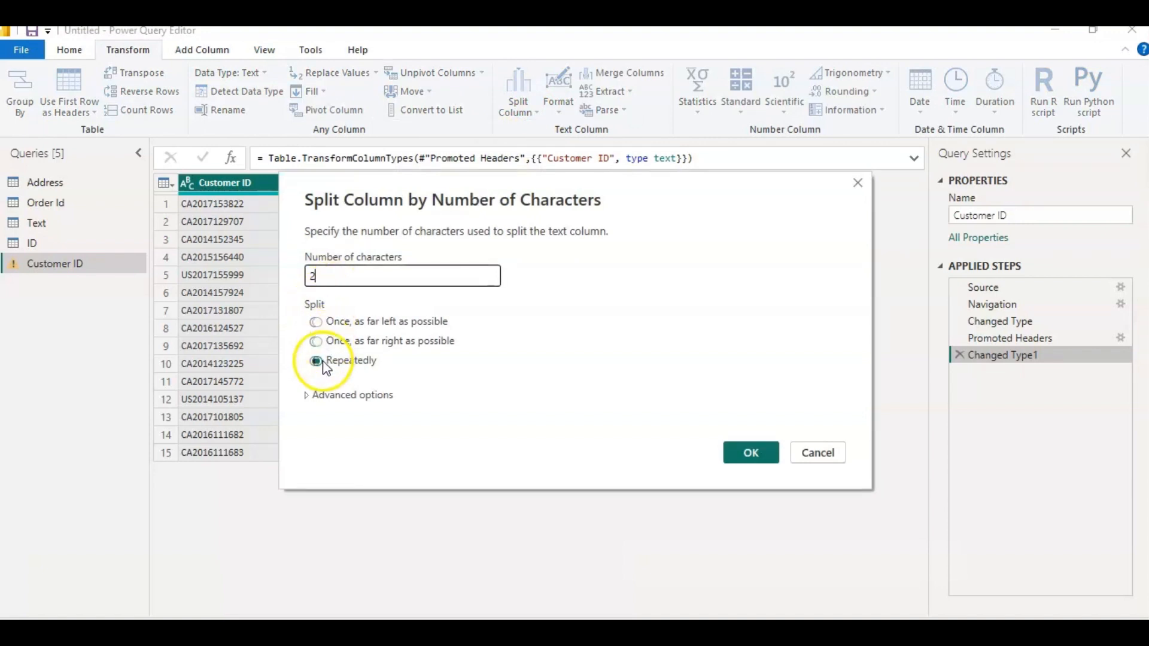
left_click(306, 396)
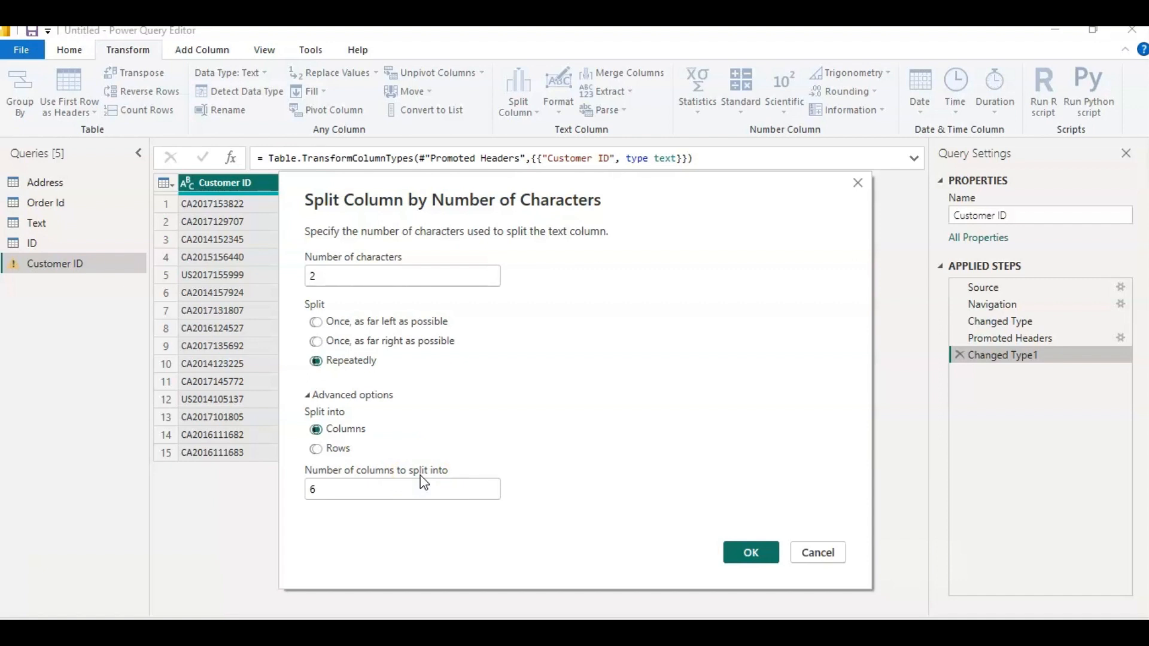
left_click(748, 551)
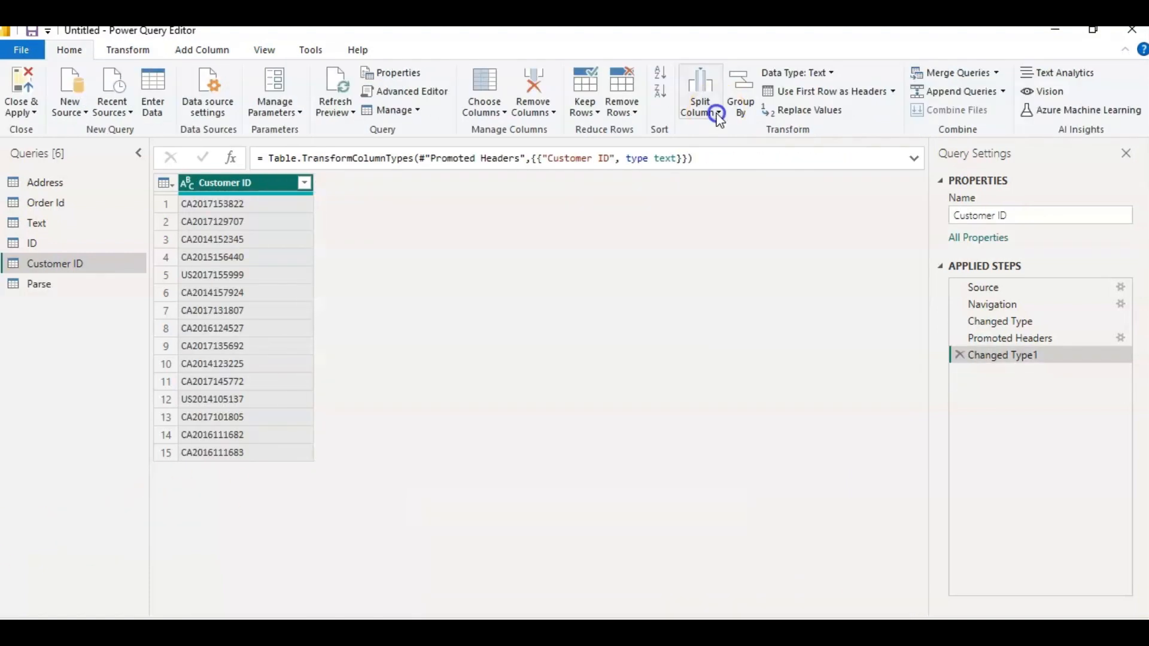
left_click(717, 114)
left_click(721, 113)
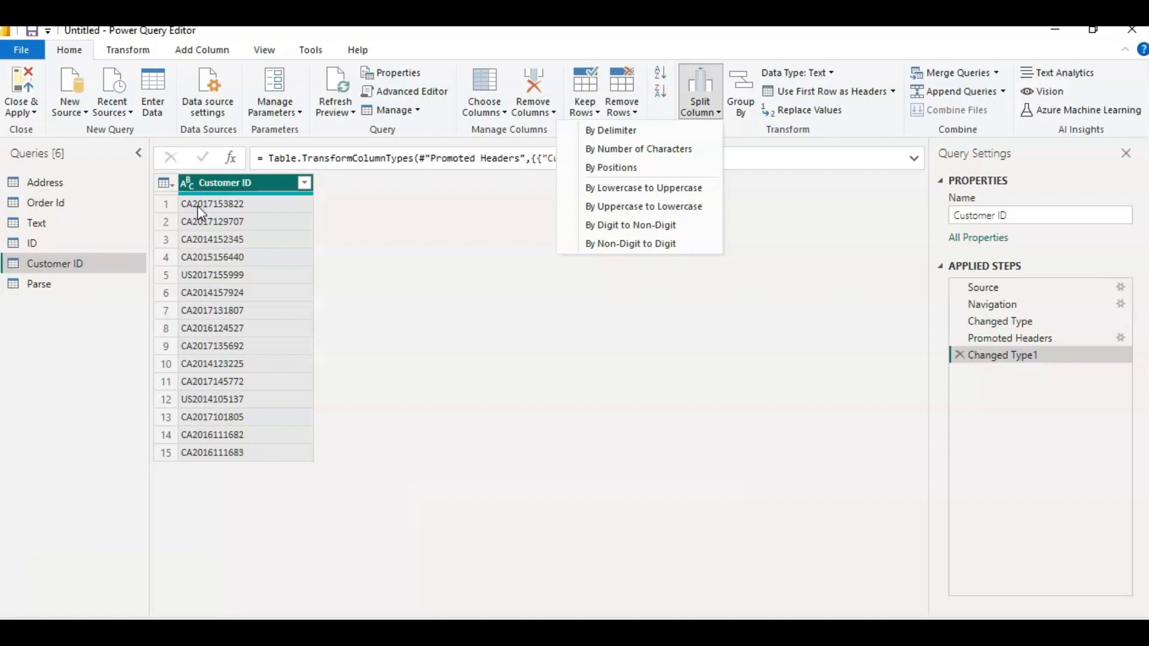
left_click(244, 216)
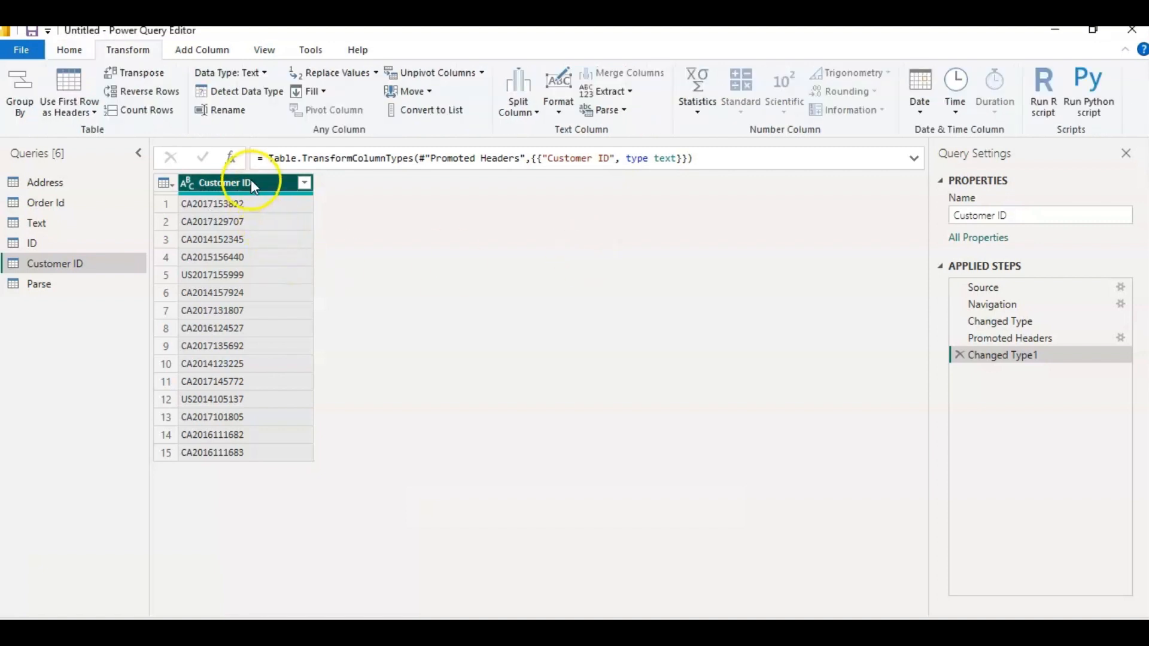
Split the Customer ID column by positions 0, 2 and 6 into columns
left_click(536, 112)
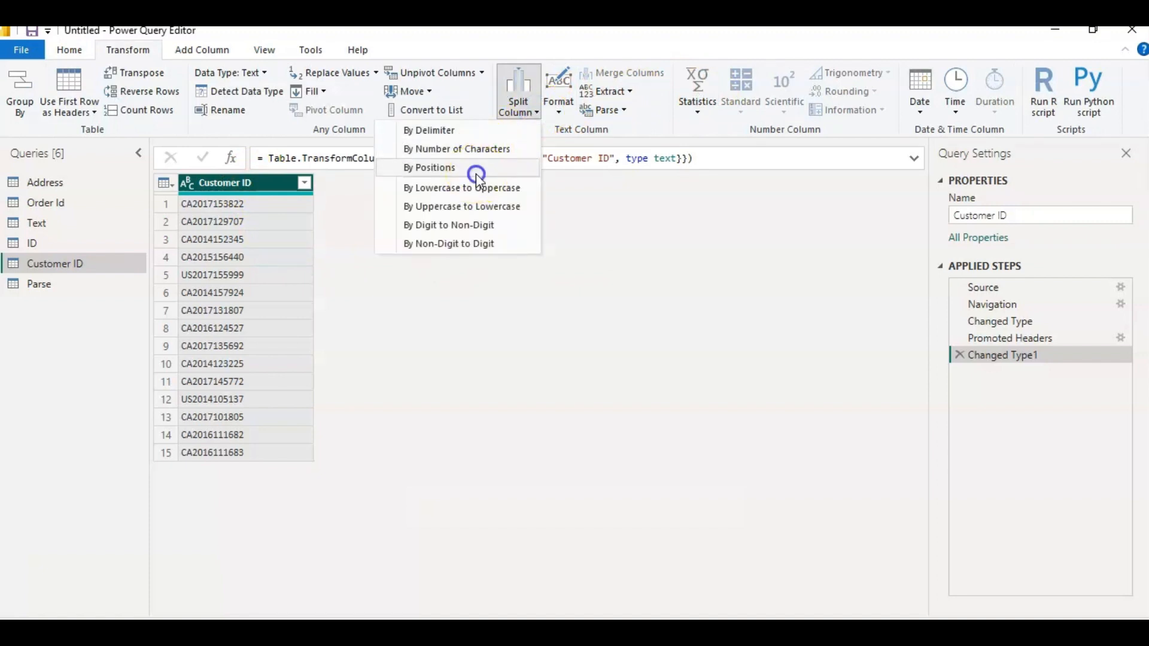
left_click(477, 172)
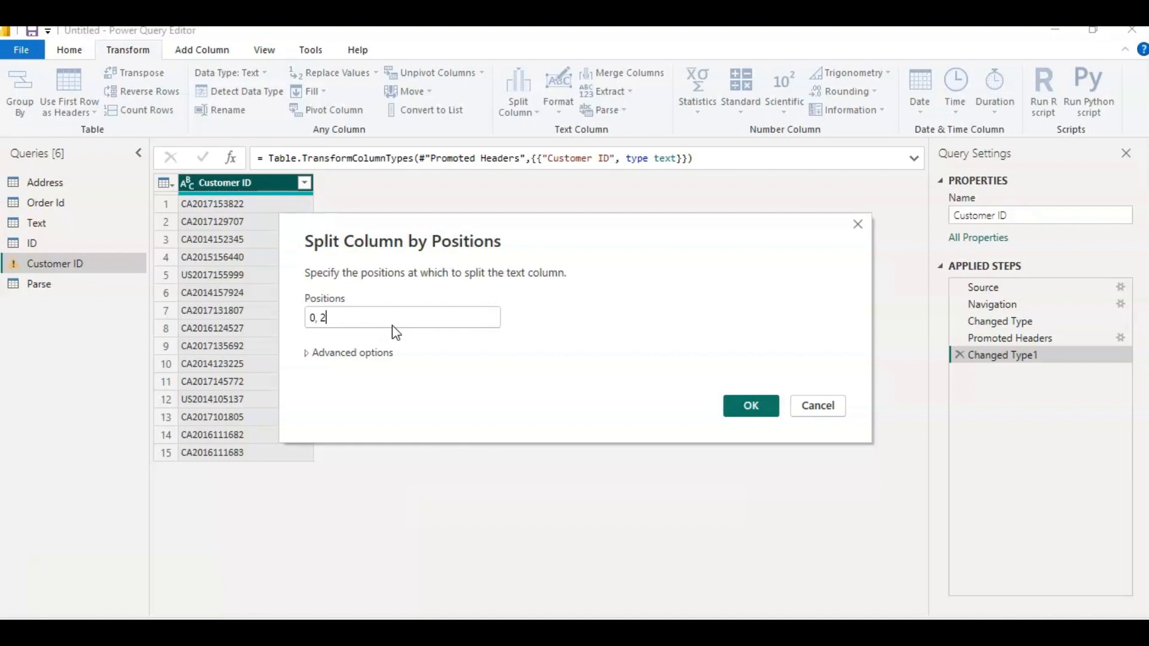
key("BackSpace")
key("BackSpace")
key("BackSpace")
key("BackSpace")
type("0")
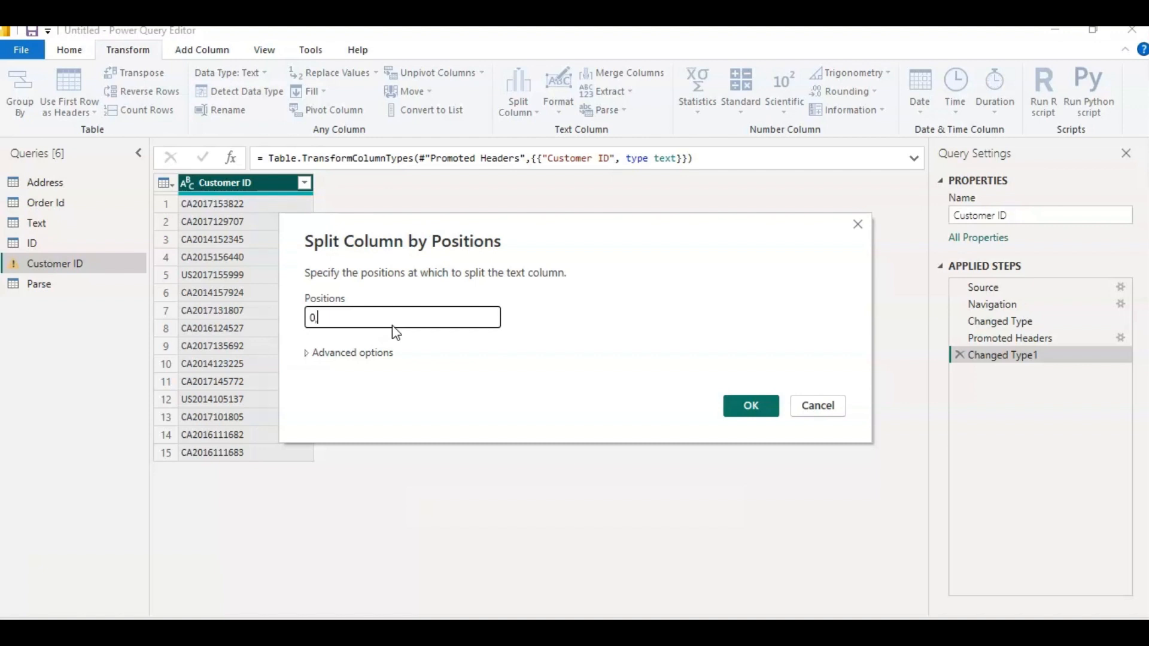
type(",")
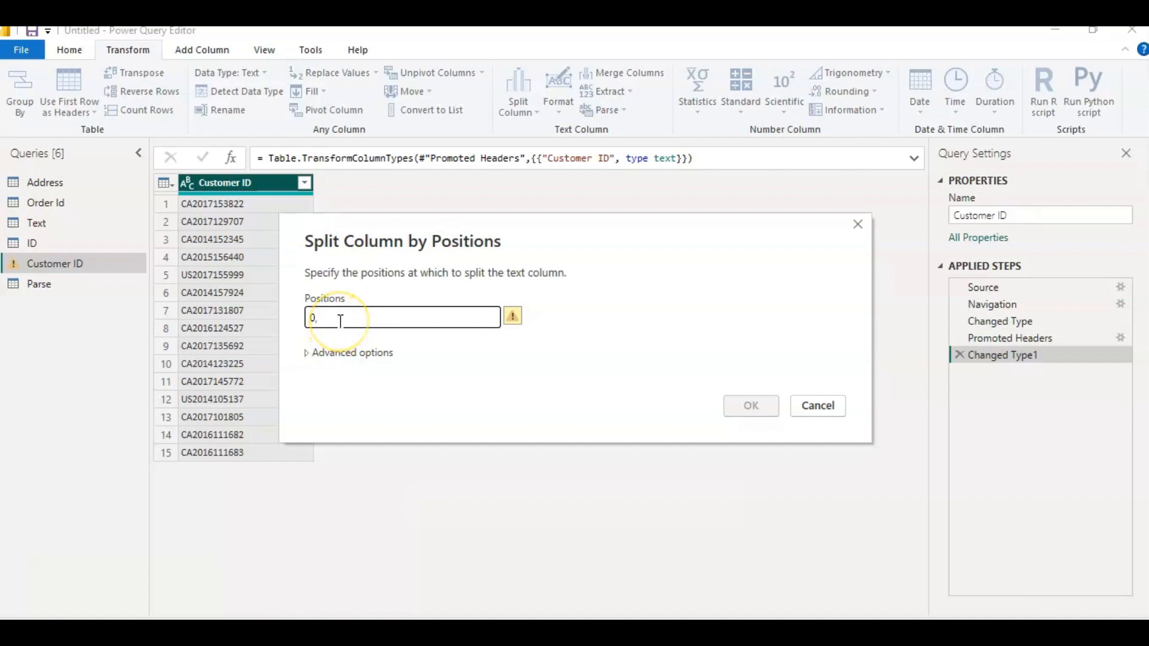
type("2,")
type("6")
left_click(307, 354)
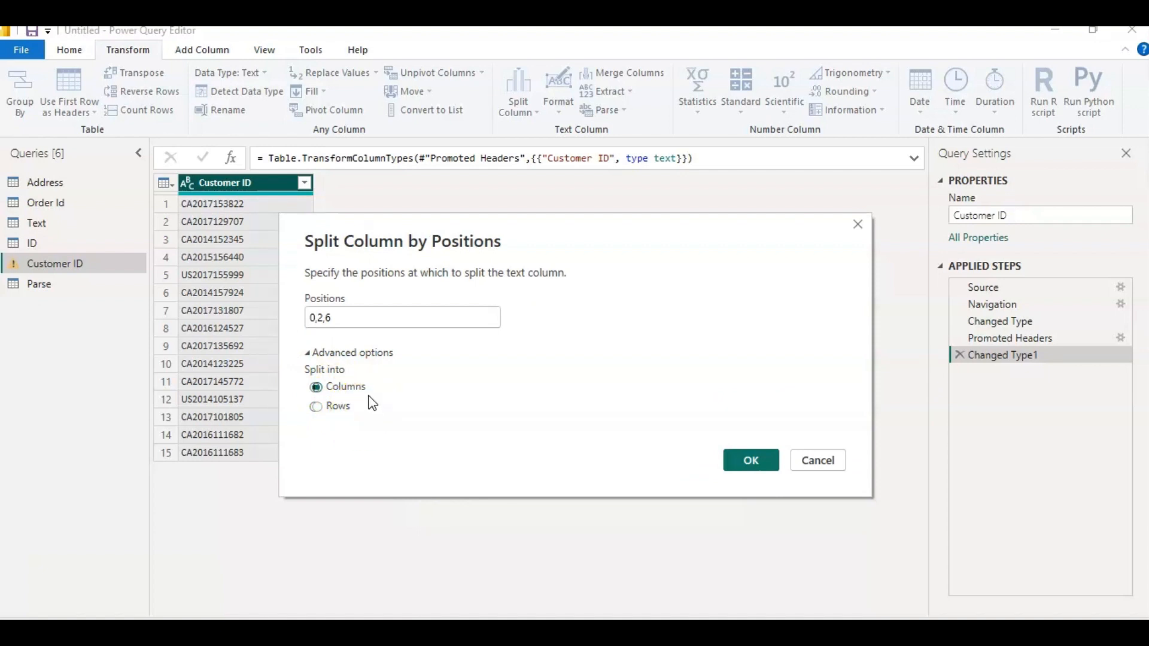
left_click(755, 461)
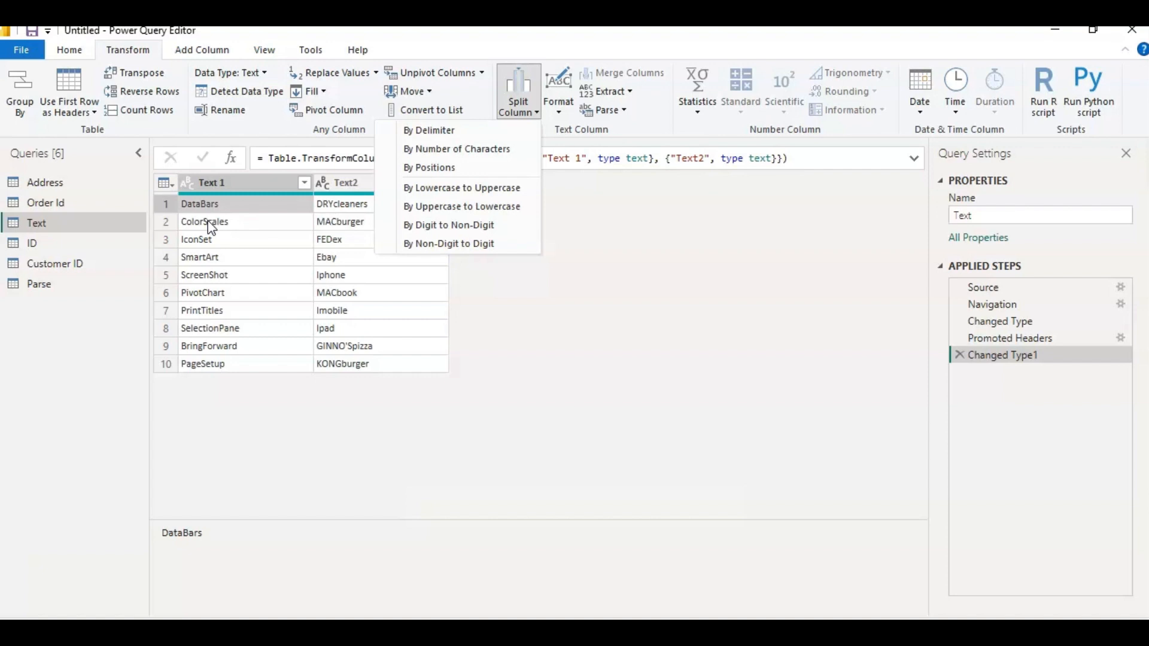
Split the Text 1 column of the Text query at each lowercase-to-uppercase transition
left_click(223, 180)
left_click(223, 181)
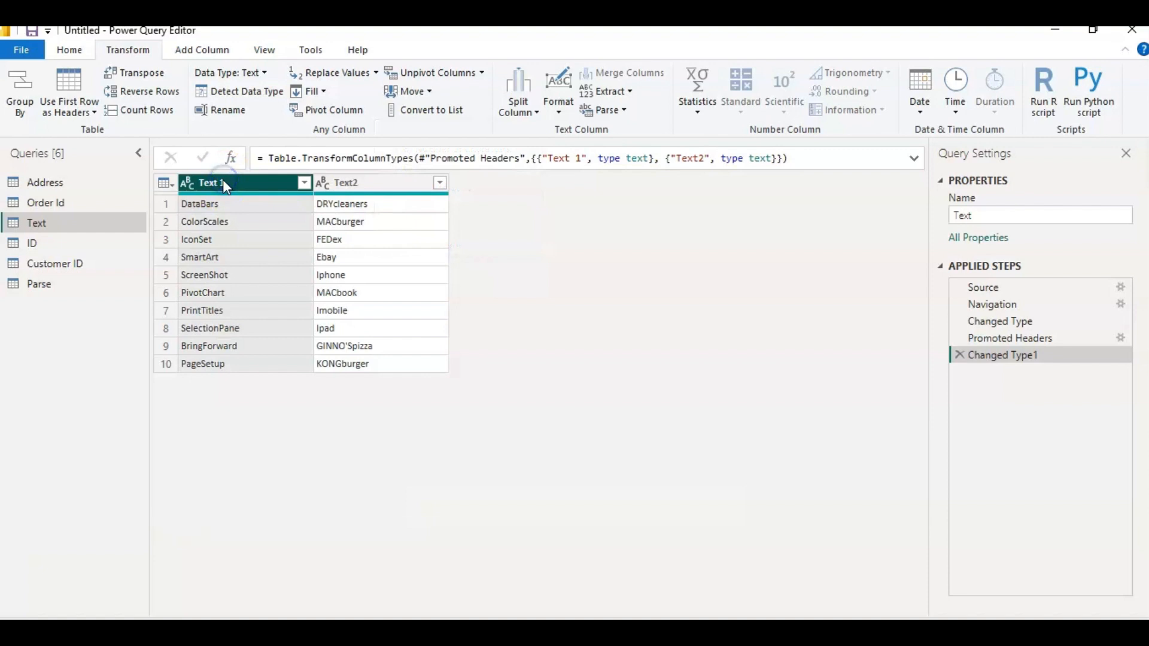
left_click(537, 114)
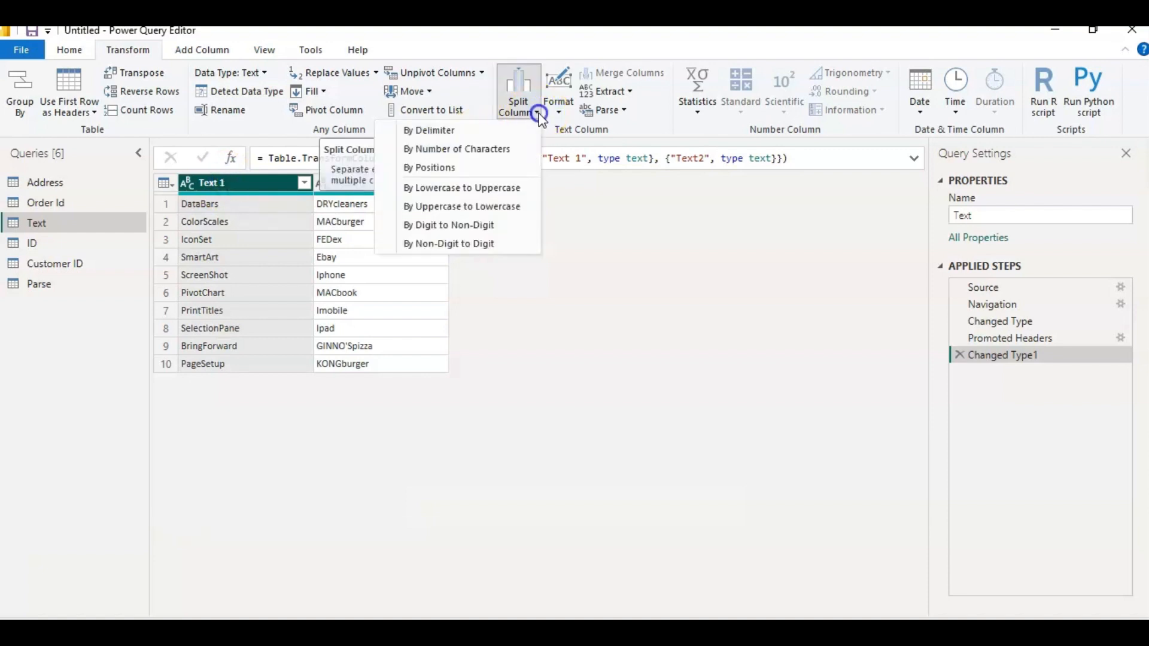
left_click(493, 188)
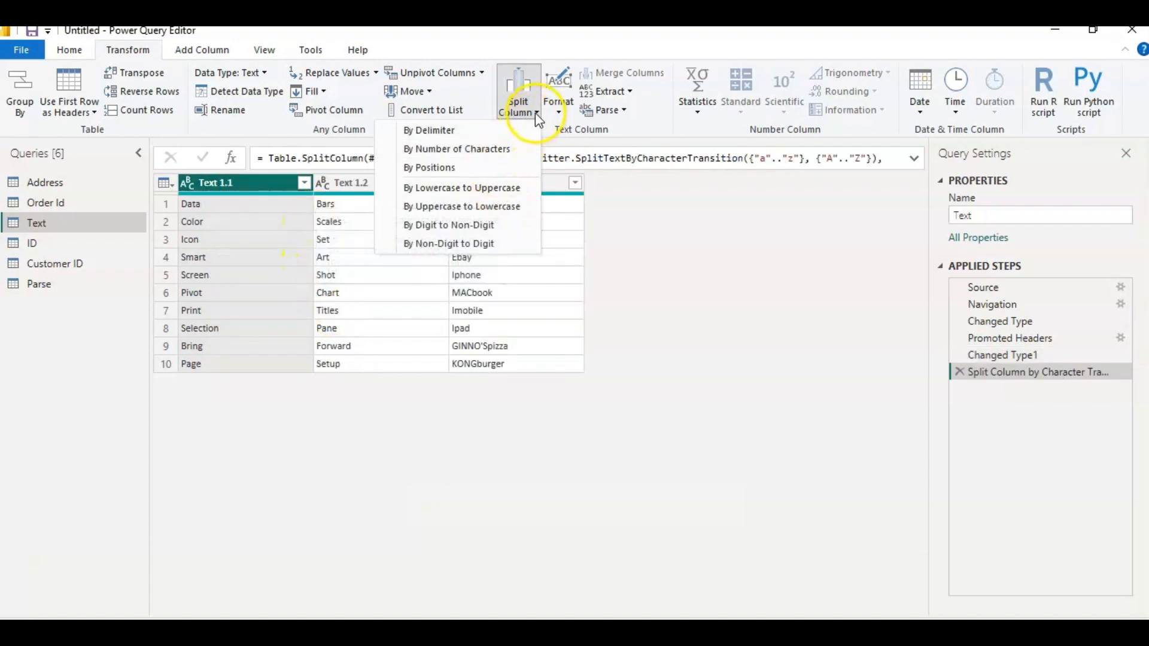
Split the Text2 column at each uppercase-to-lowercase transition
left_click(473, 207)
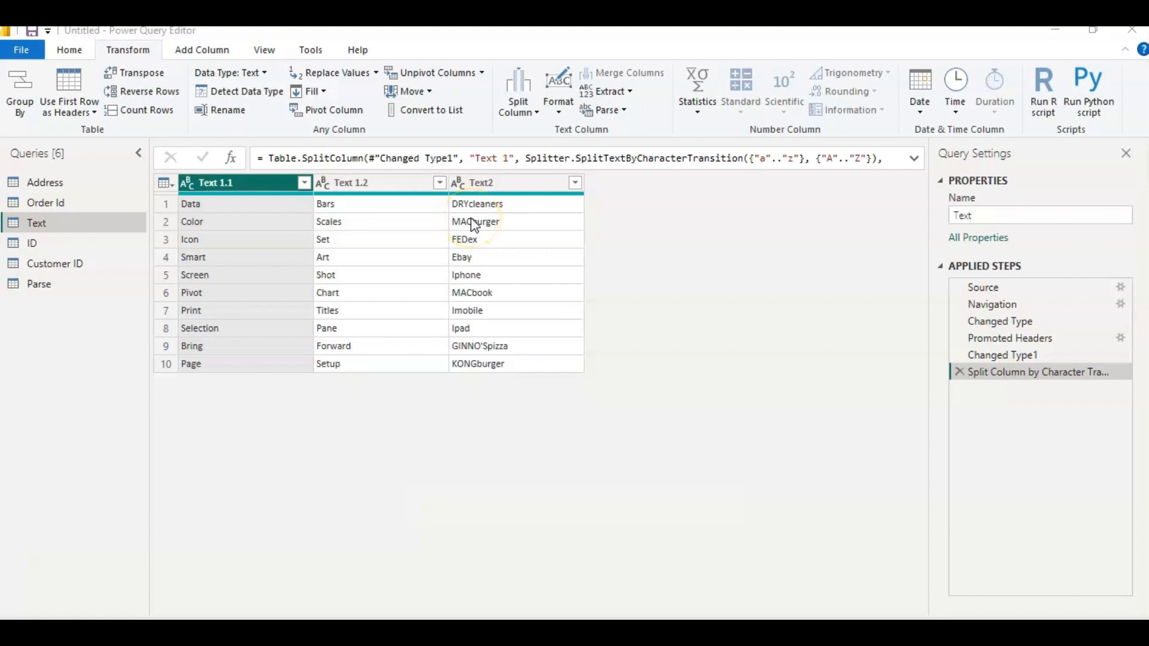
left_click(484, 185)
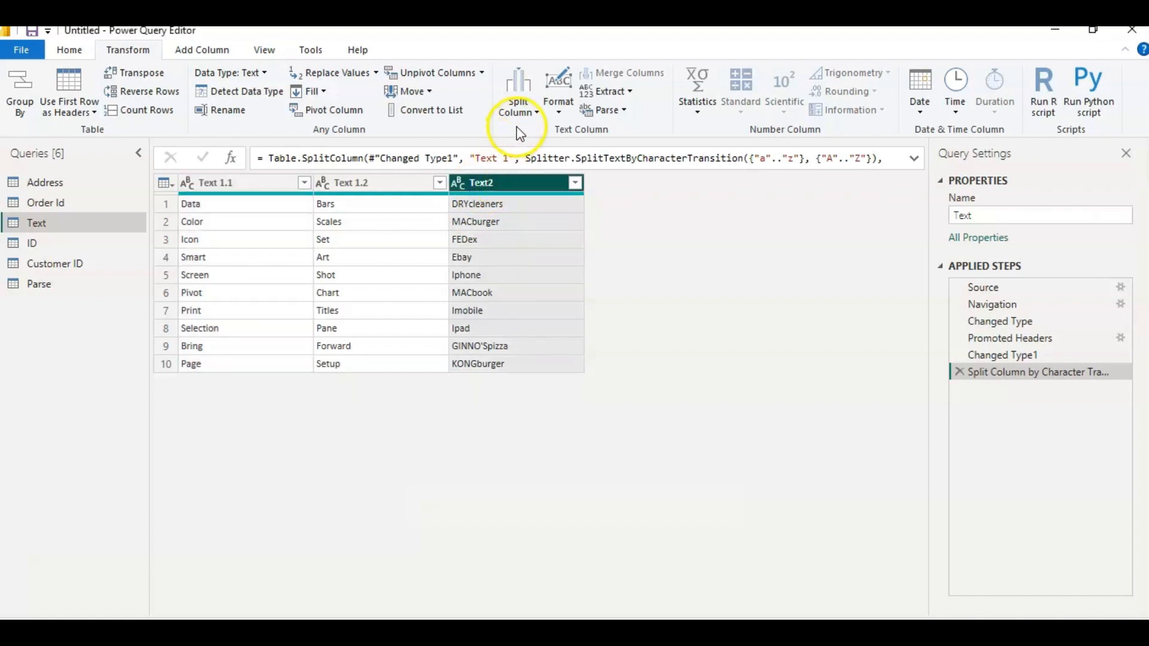
left_click(519, 106)
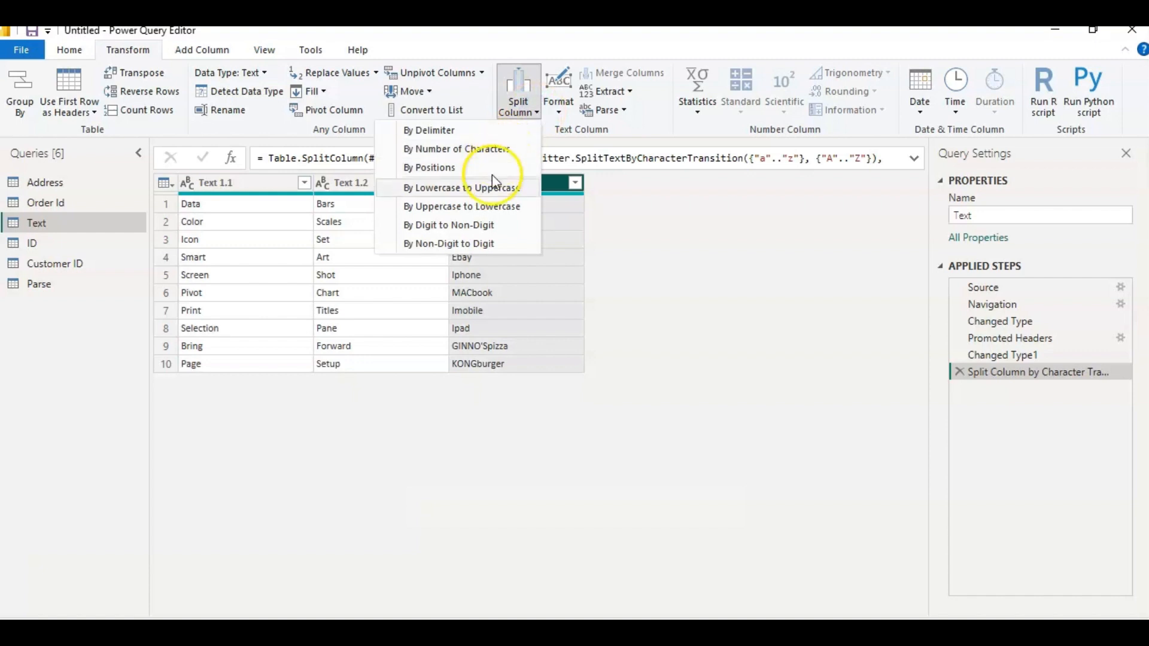
left_click(489, 207)
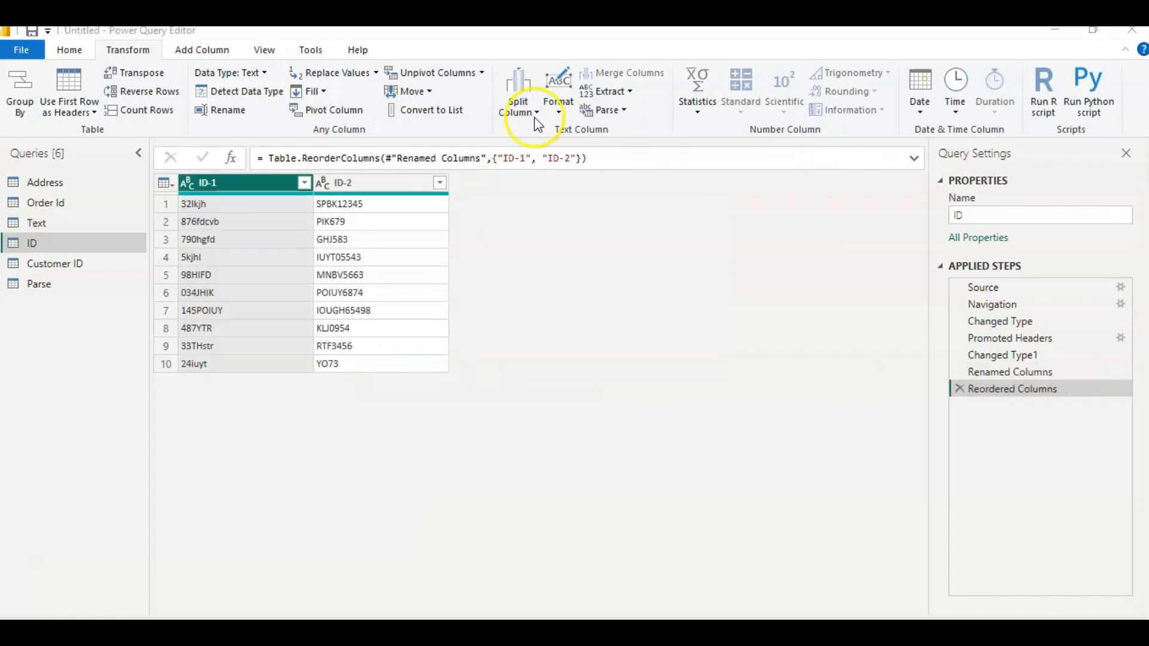
Split the ID-1 column of the ID query at each digit to non-digit transition
left_click(535, 113)
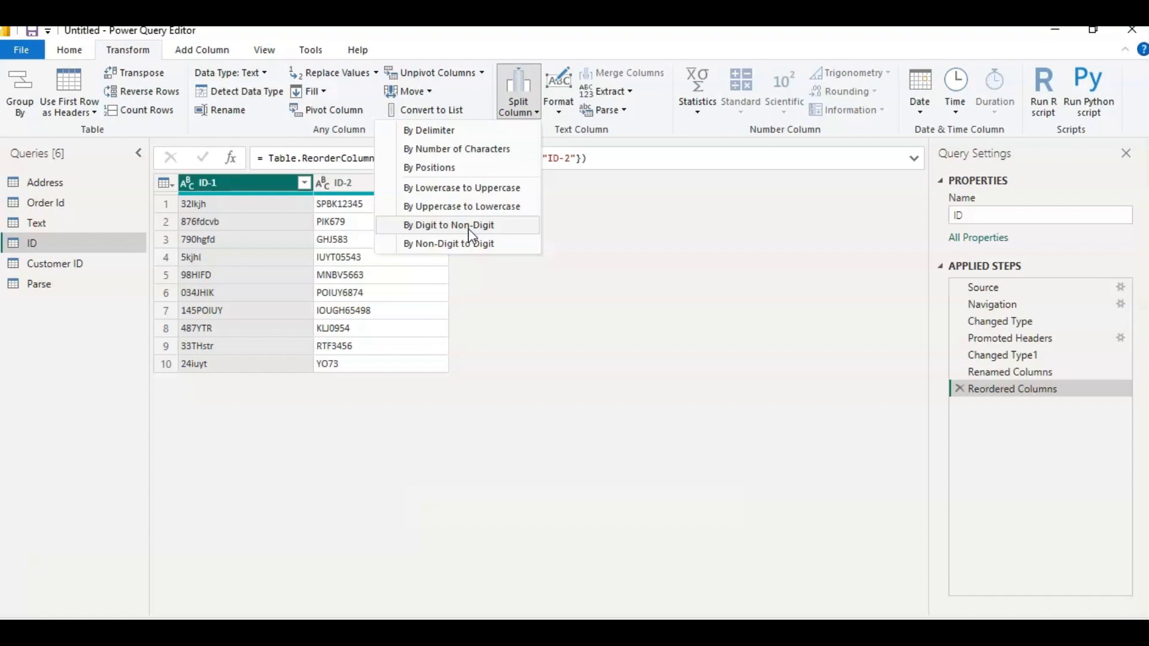
left_click(206, 186)
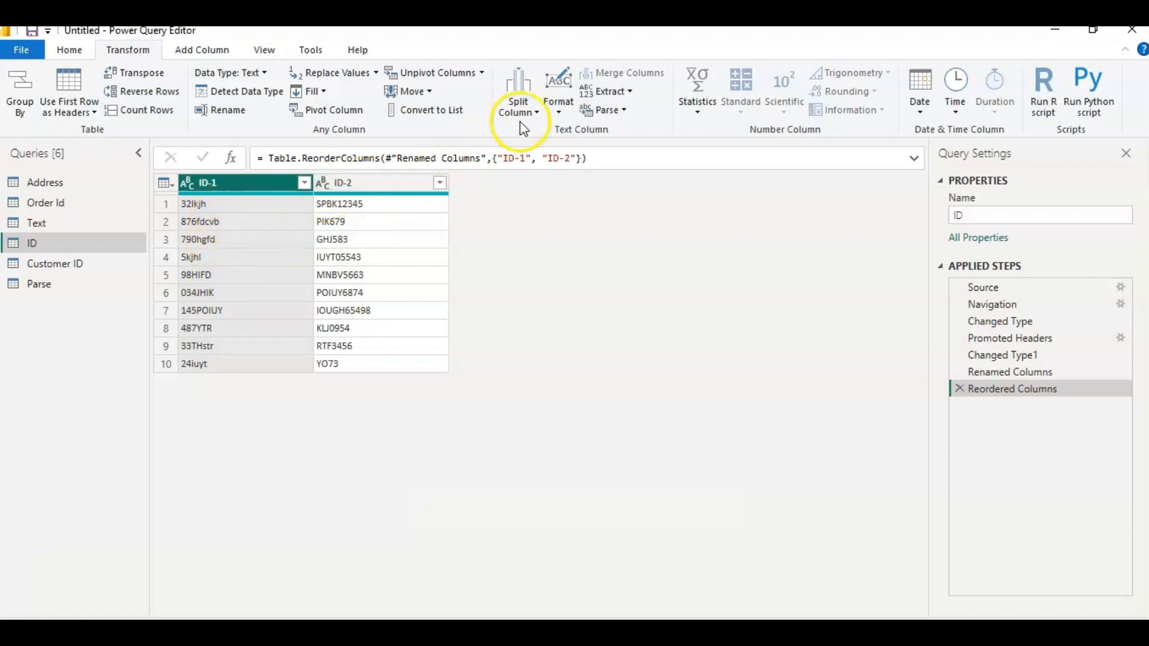
left_click(537, 113)
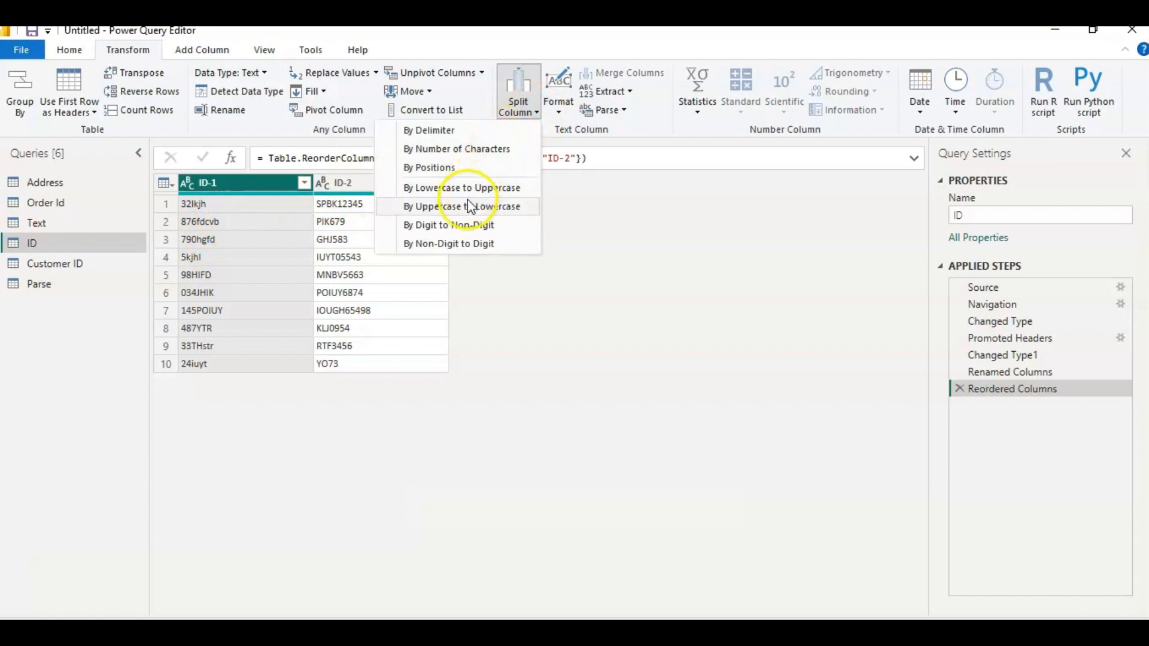
left_click(465, 227)
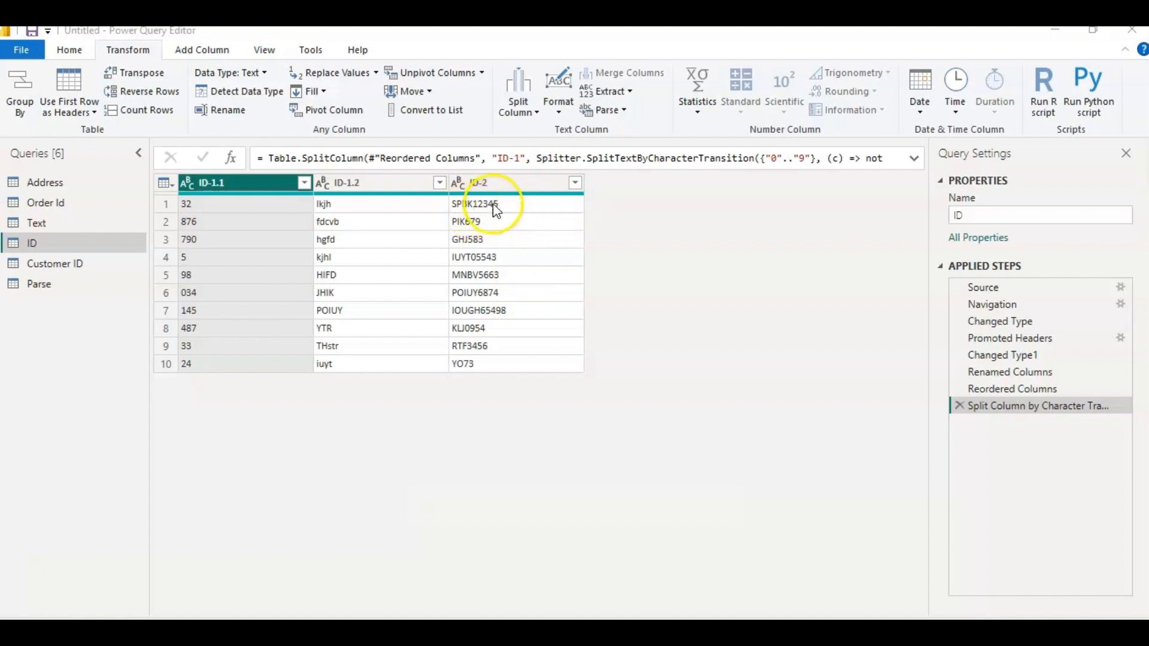
Split the ID-2 column at each non-digit to digit transition
left_click(490, 182)
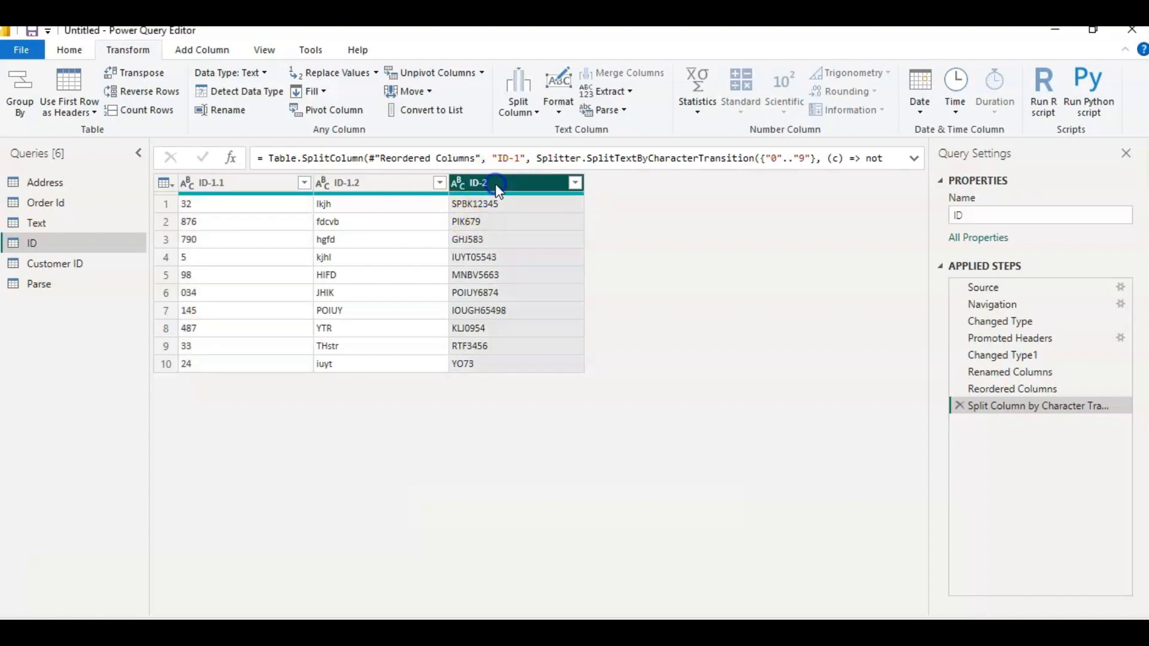
left_click(536, 114)
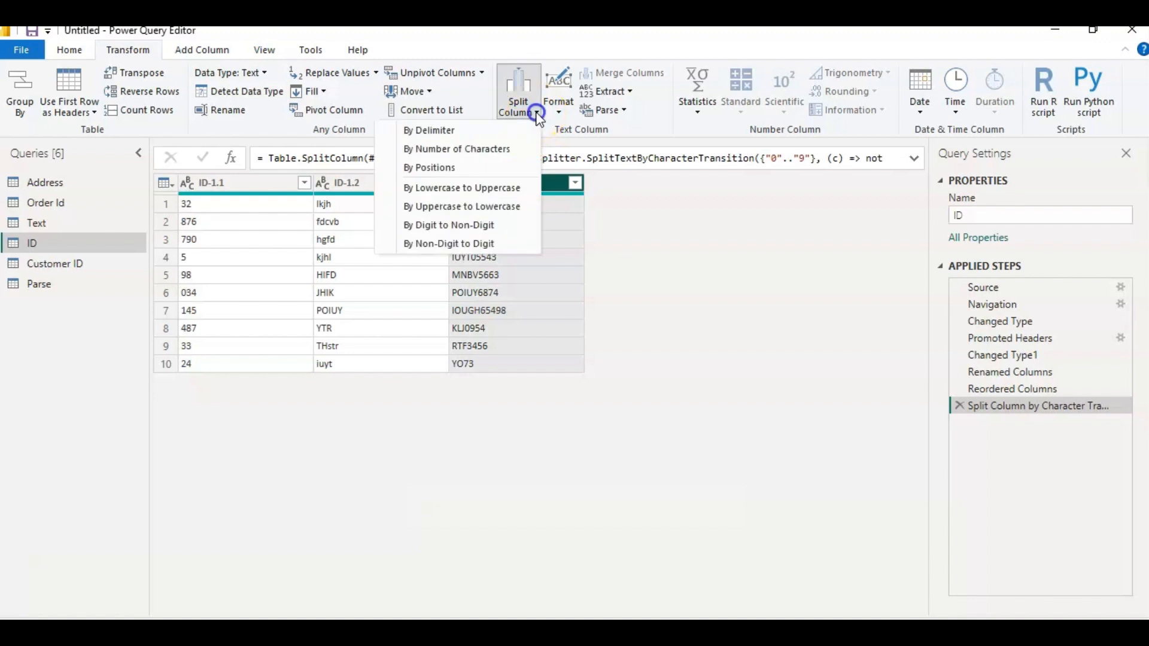
left_click(477, 244)
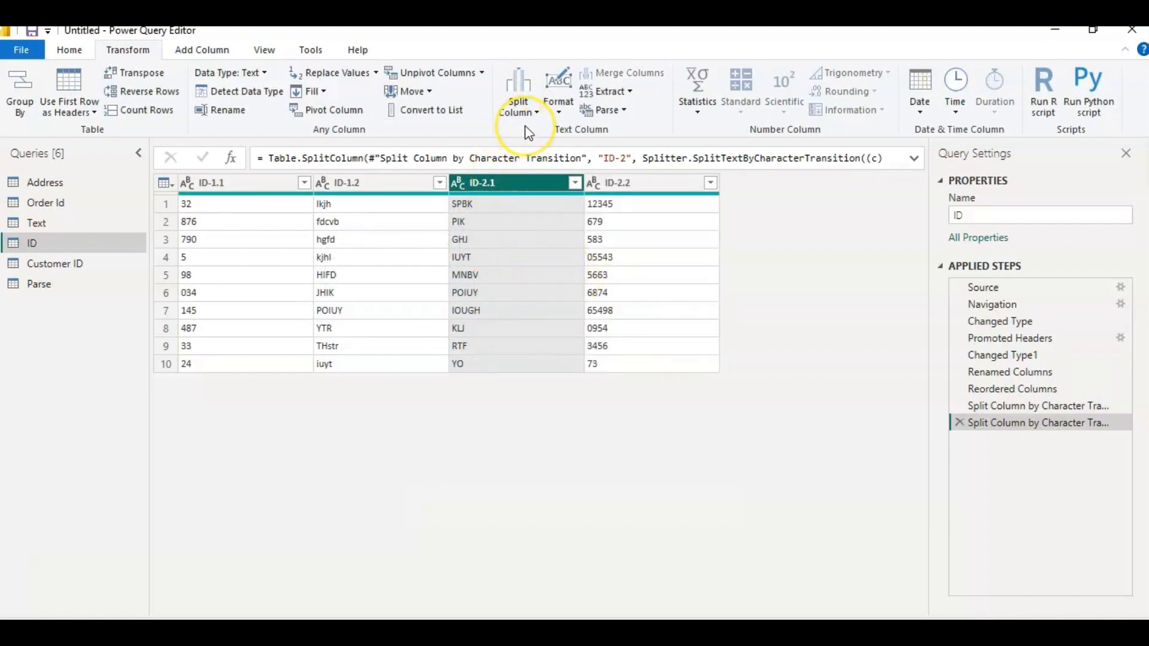
left_click(69, 50)
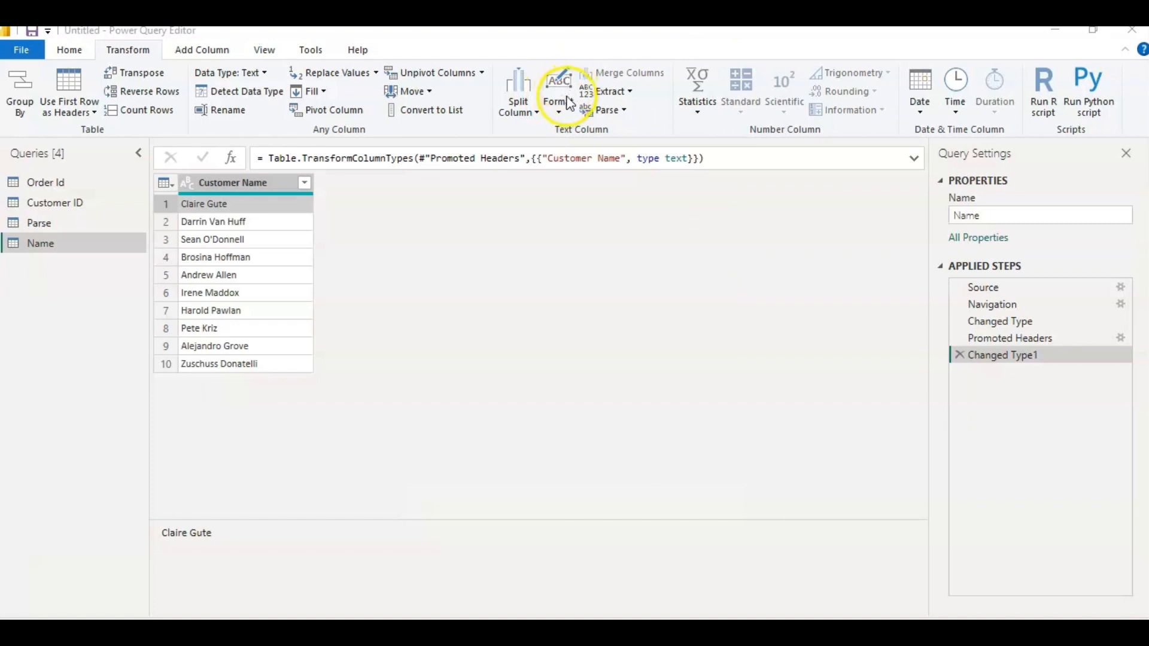
left_click(560, 111)
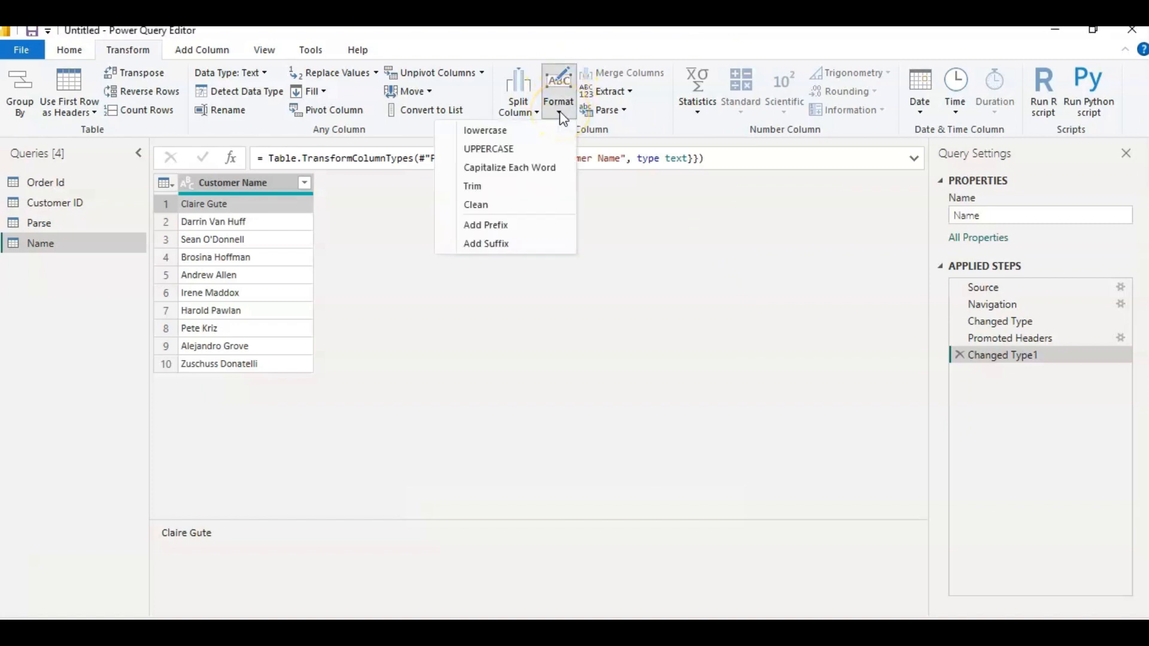
left_click(526, 135)
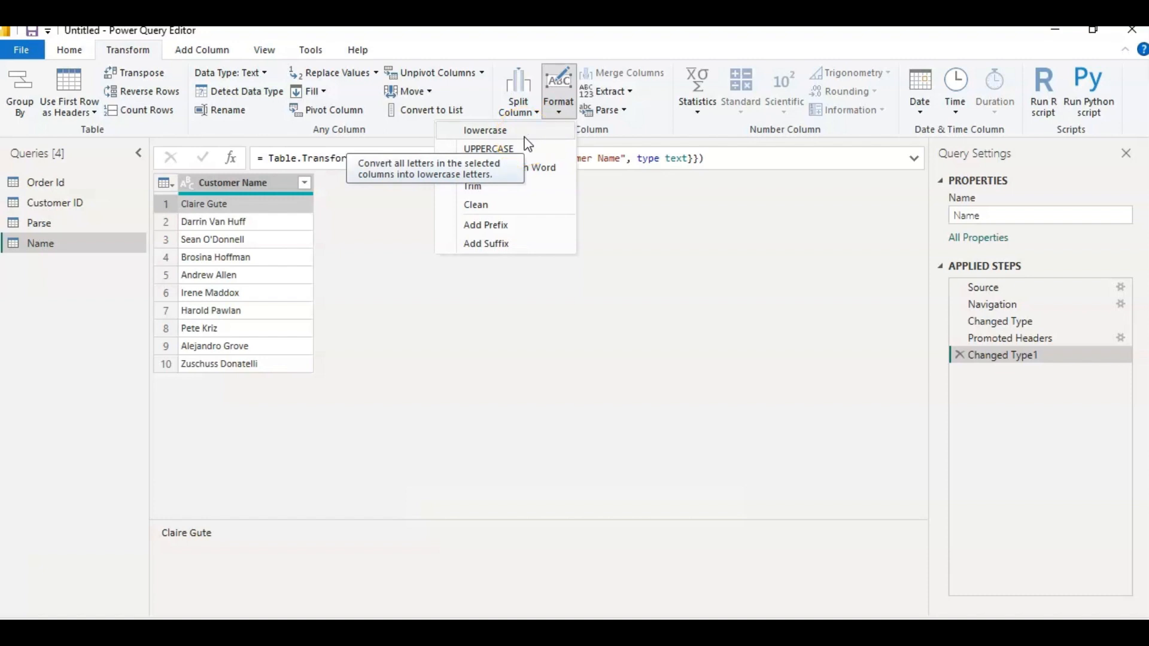
left_click(521, 172)
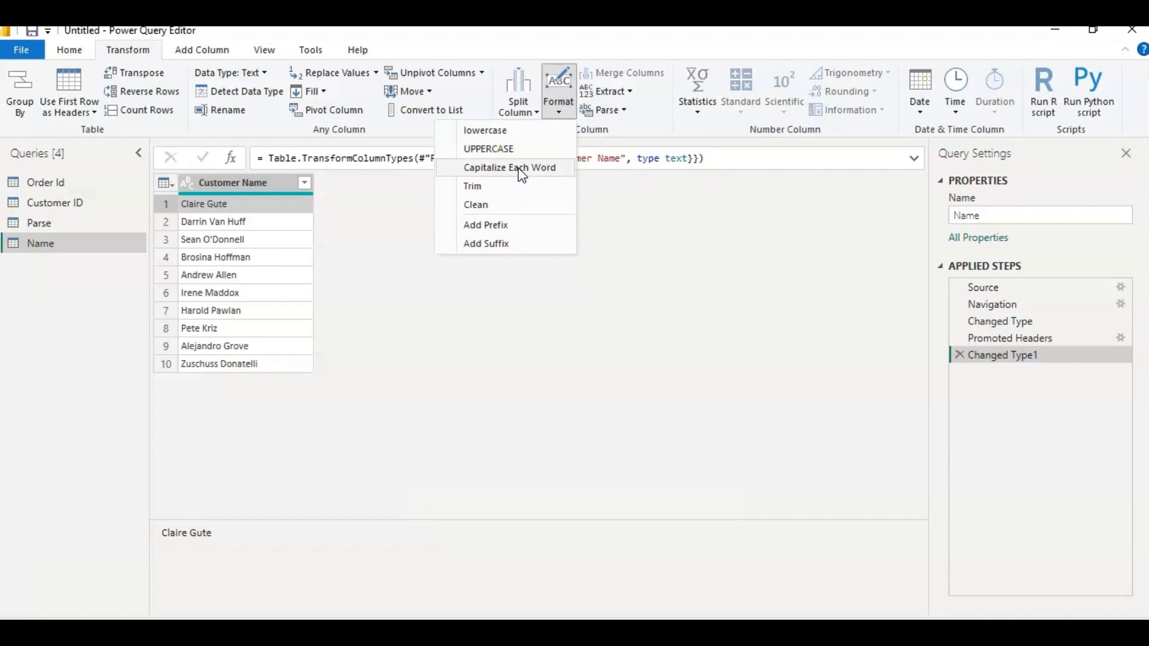
Convert the Customer Name column of the Name query to lowercase
left_click(221, 191)
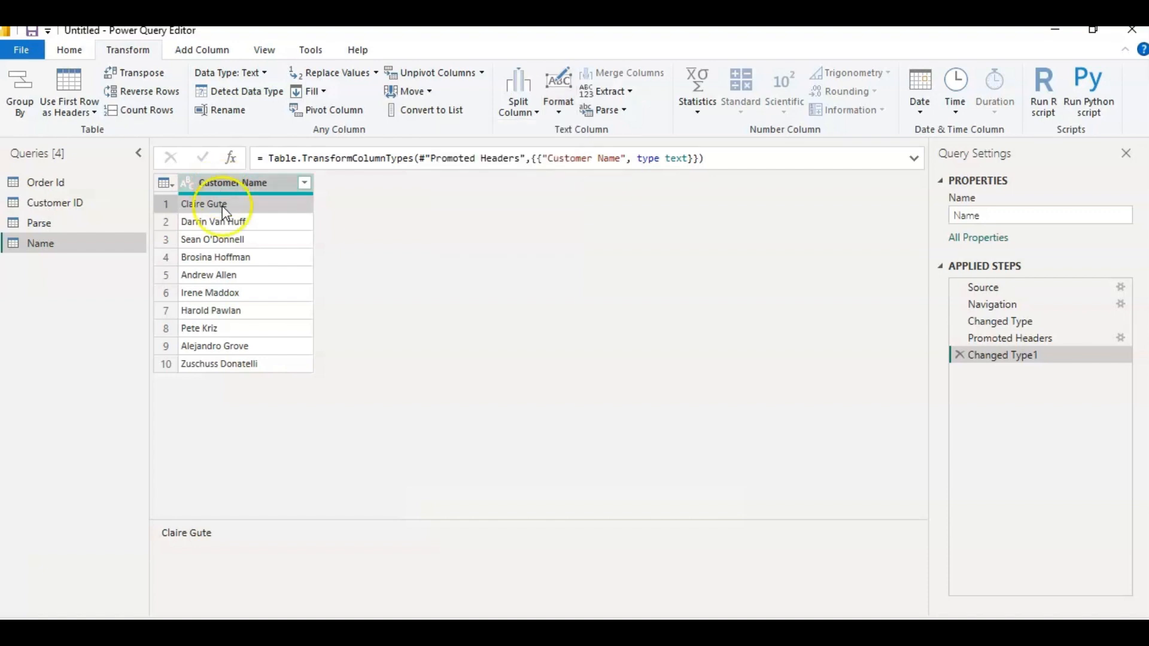
left_click(232, 238)
left_click(231, 185)
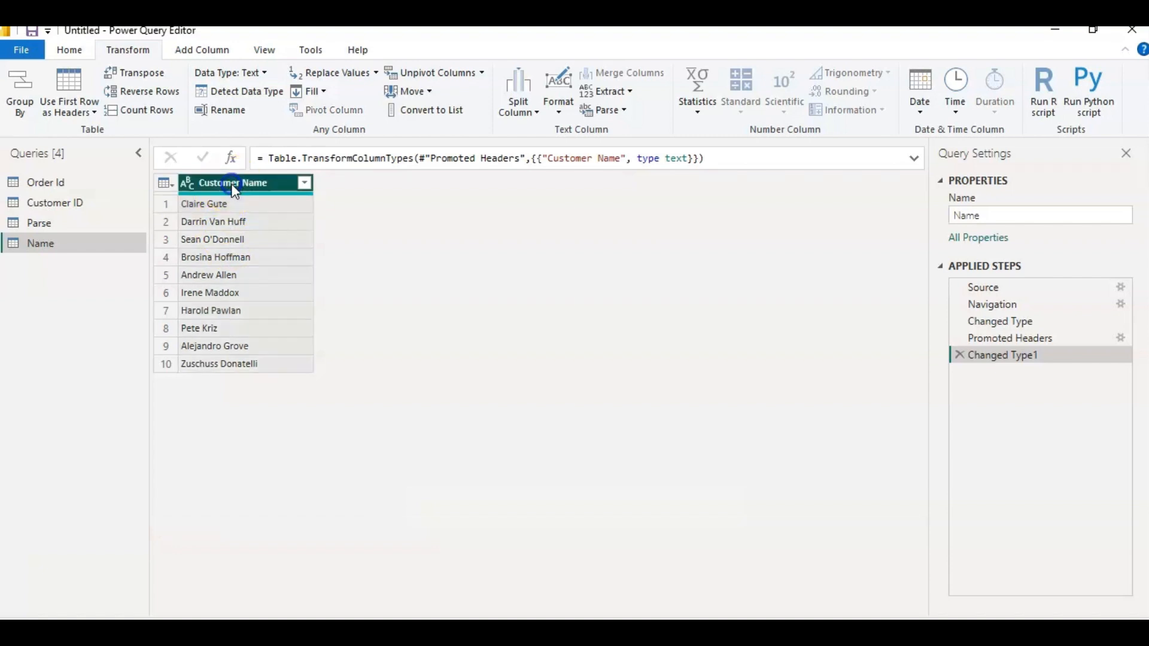
left_click(561, 112)
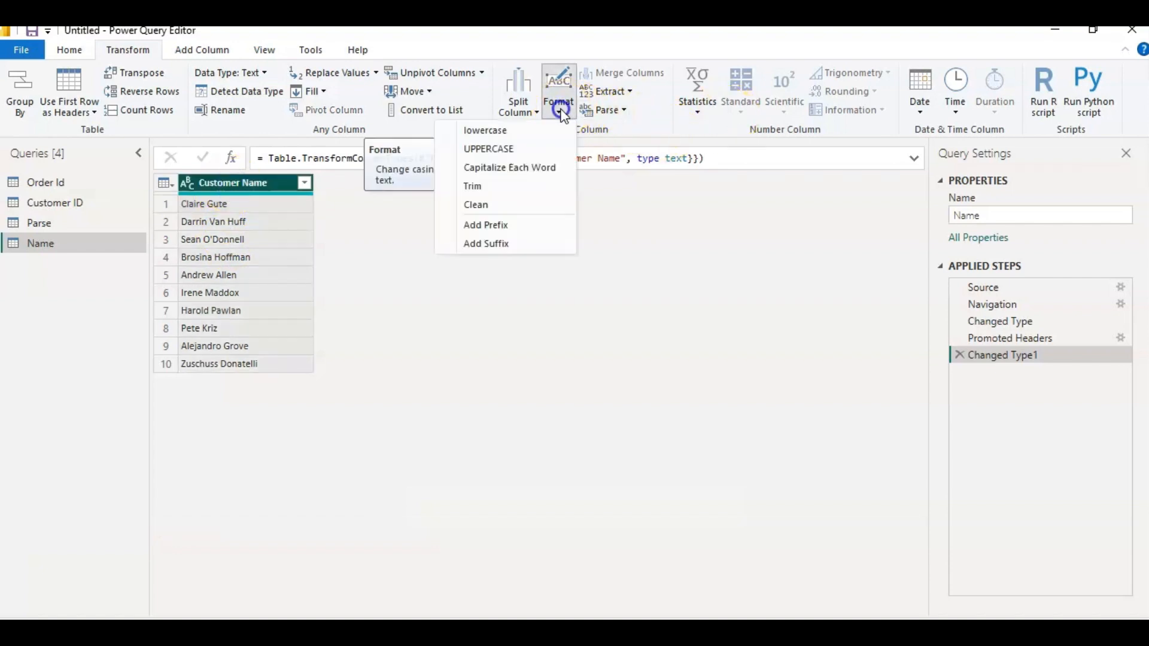
left_click(523, 130)
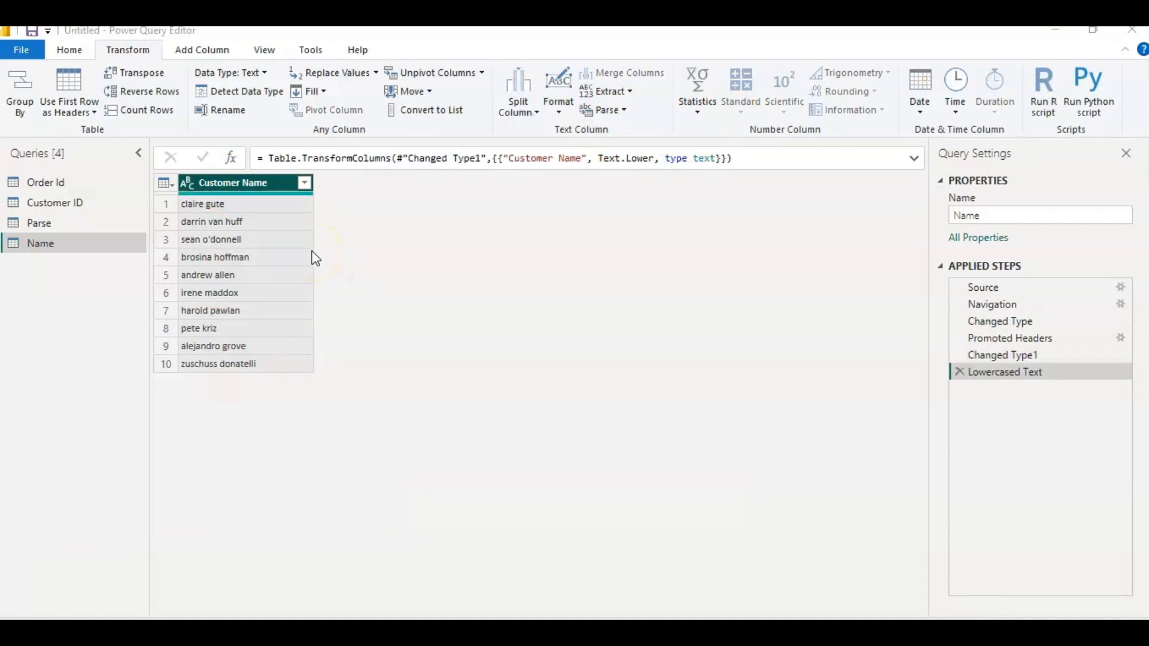
Convert the Customer Name column to uppercase and apply Capitalize Each Word to it
left_click(559, 112)
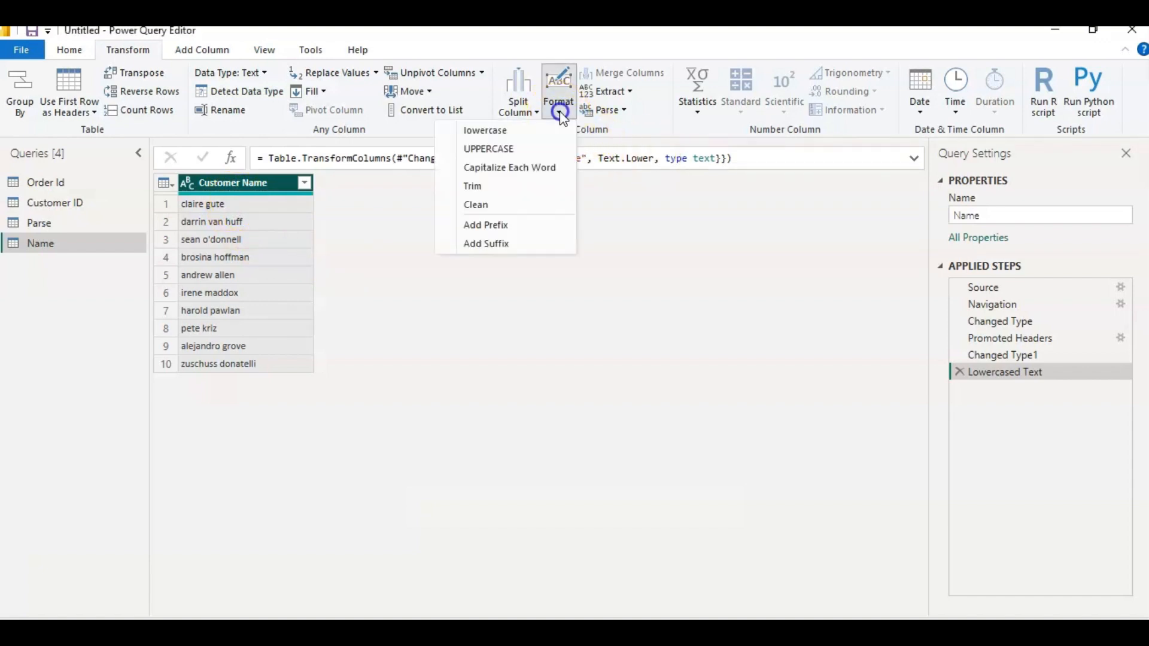
left_click(525, 151)
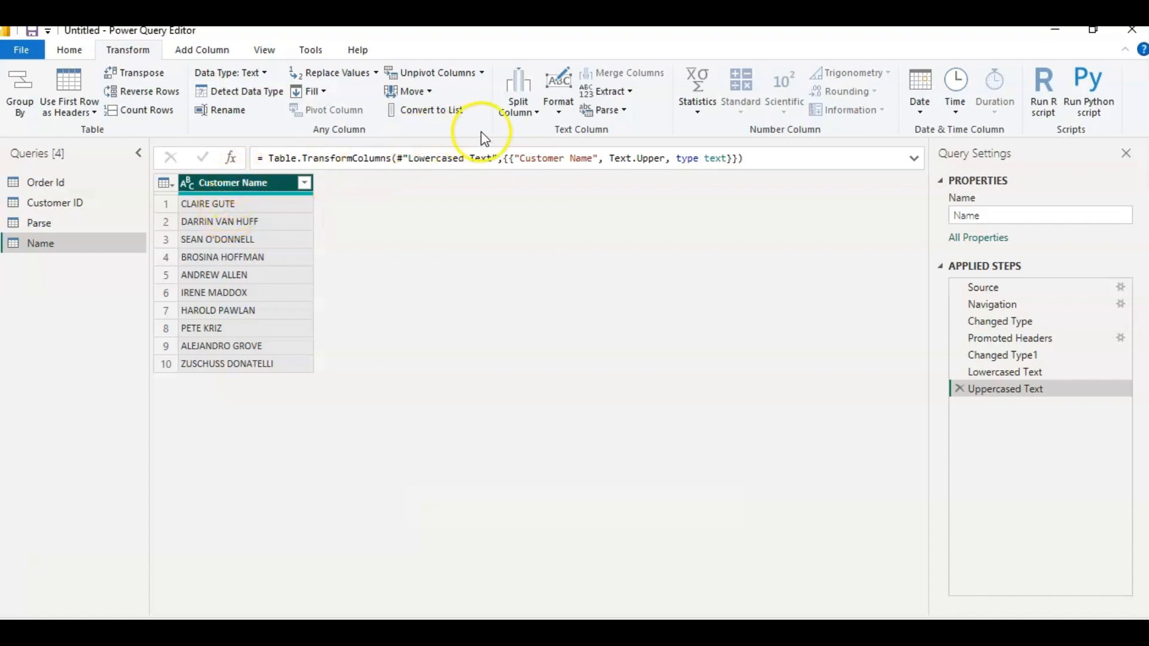
left_click(557, 111)
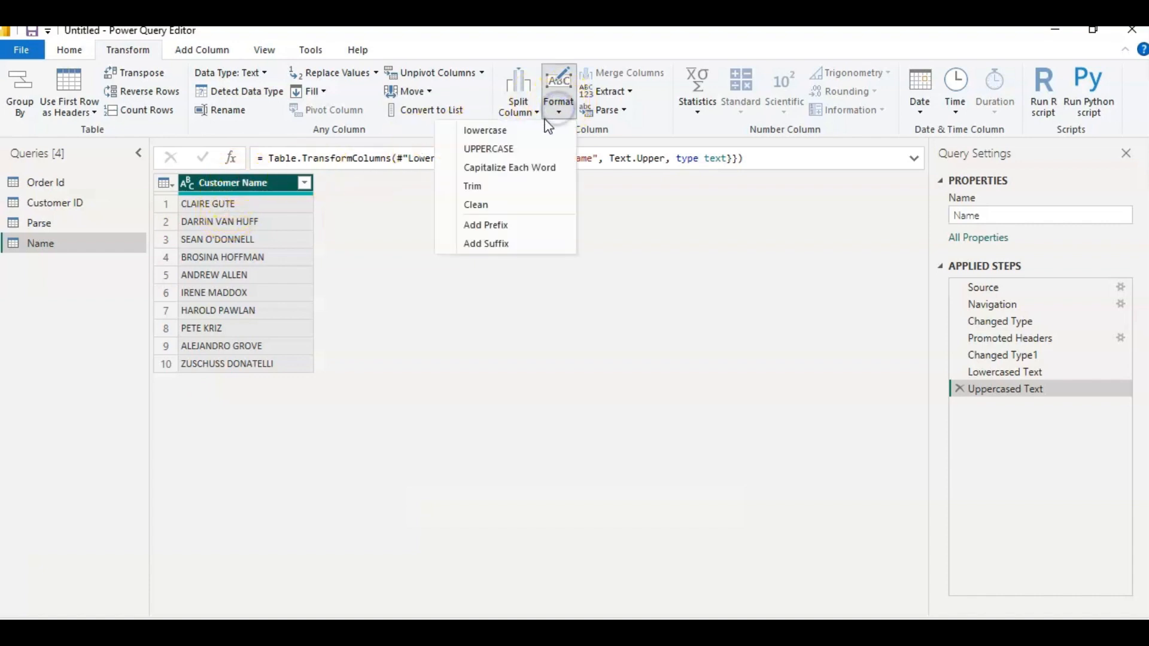
left_click(539, 169)
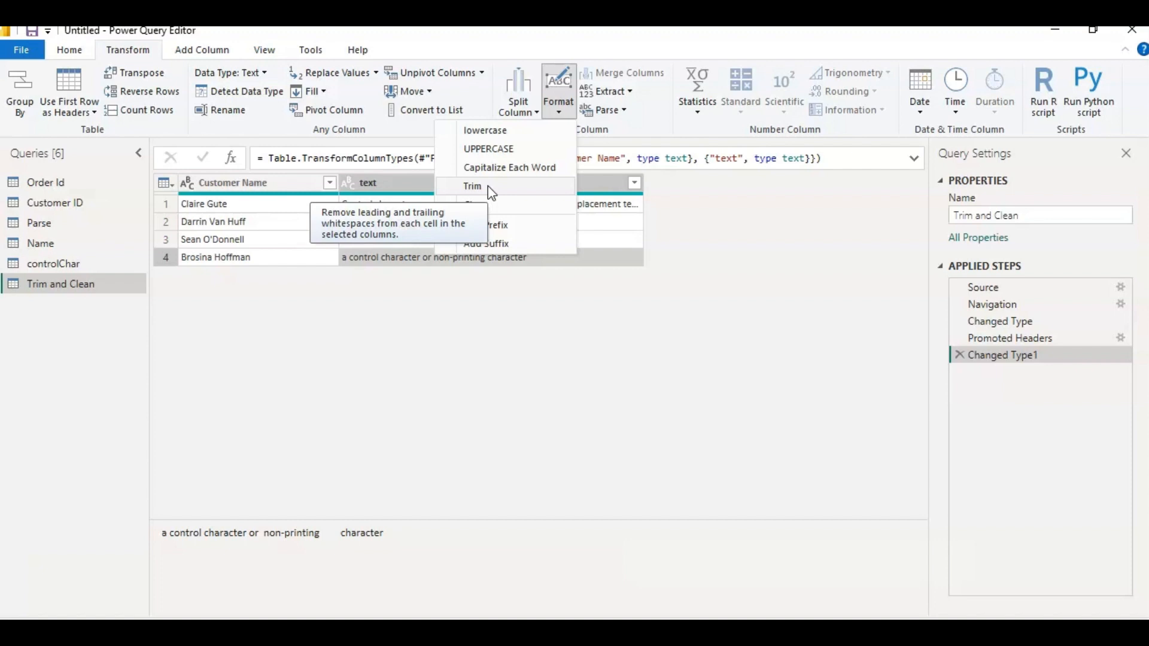
Examine the leading and trailing spaces around each of the four Customer Name values in the Trim and Clean query
left_click(239, 202)
left_click(231, 223)
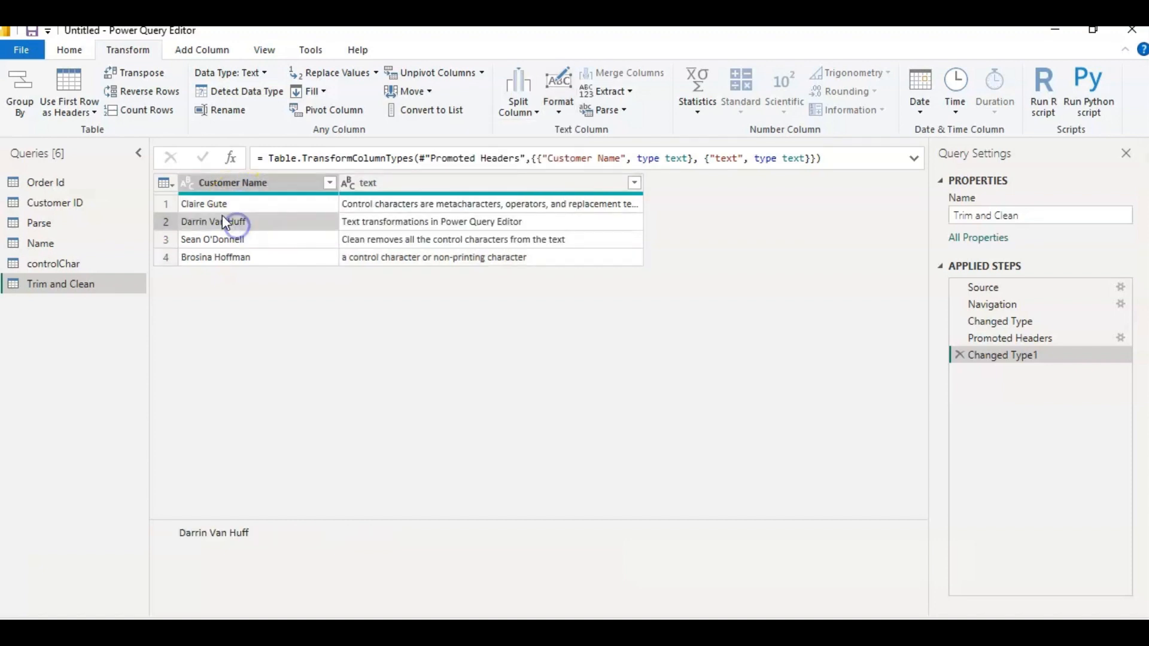
left_click(221, 205)
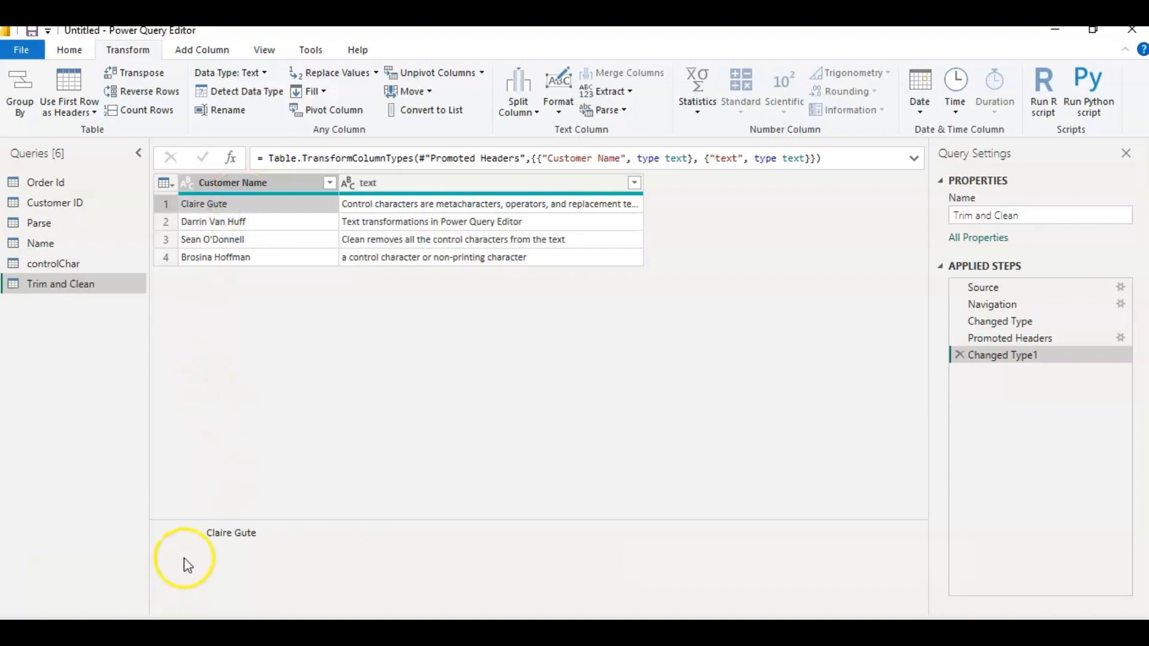
left_click_drag(206, 533, 156, 535)
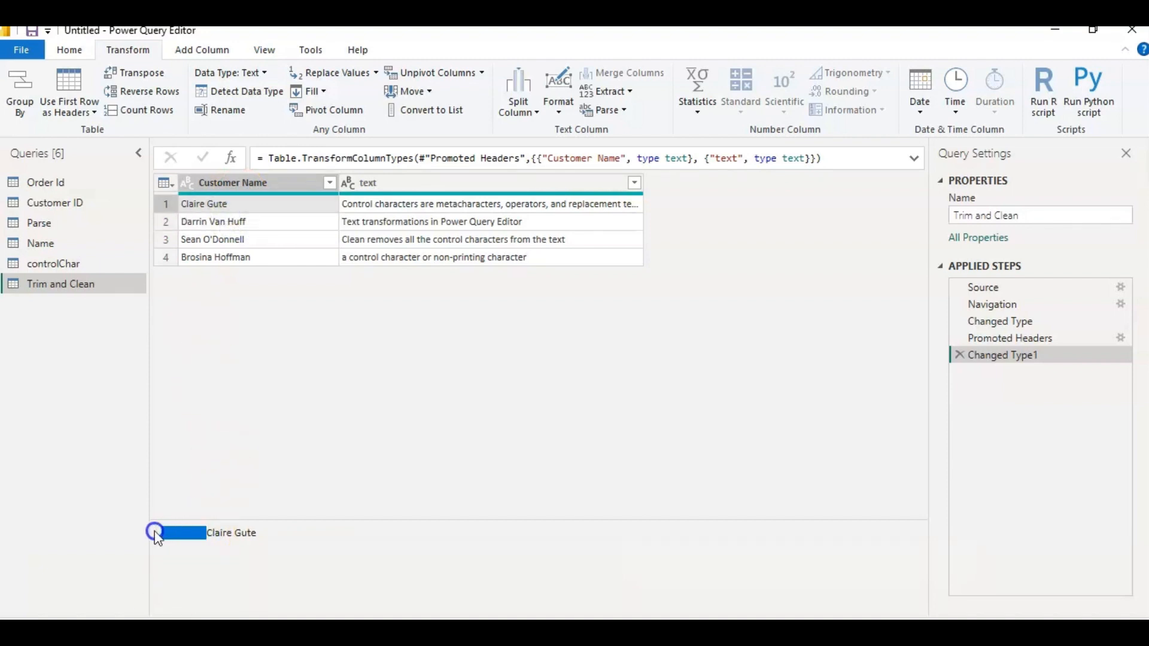
left_click_drag(258, 532, 301, 532)
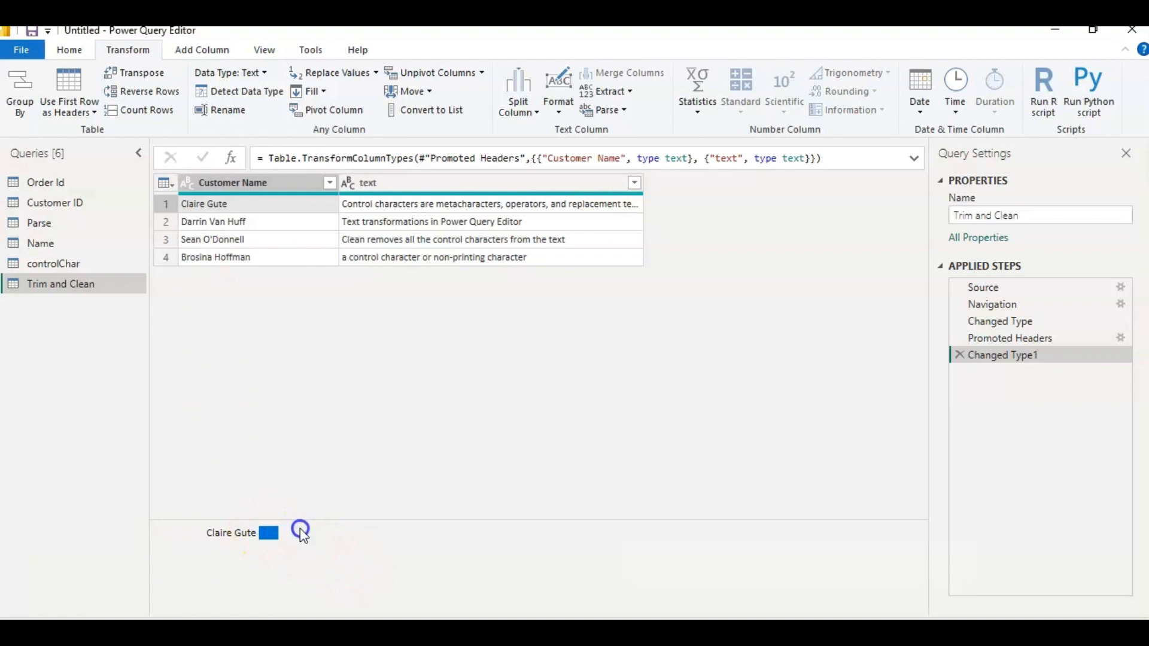
left_click(227, 222)
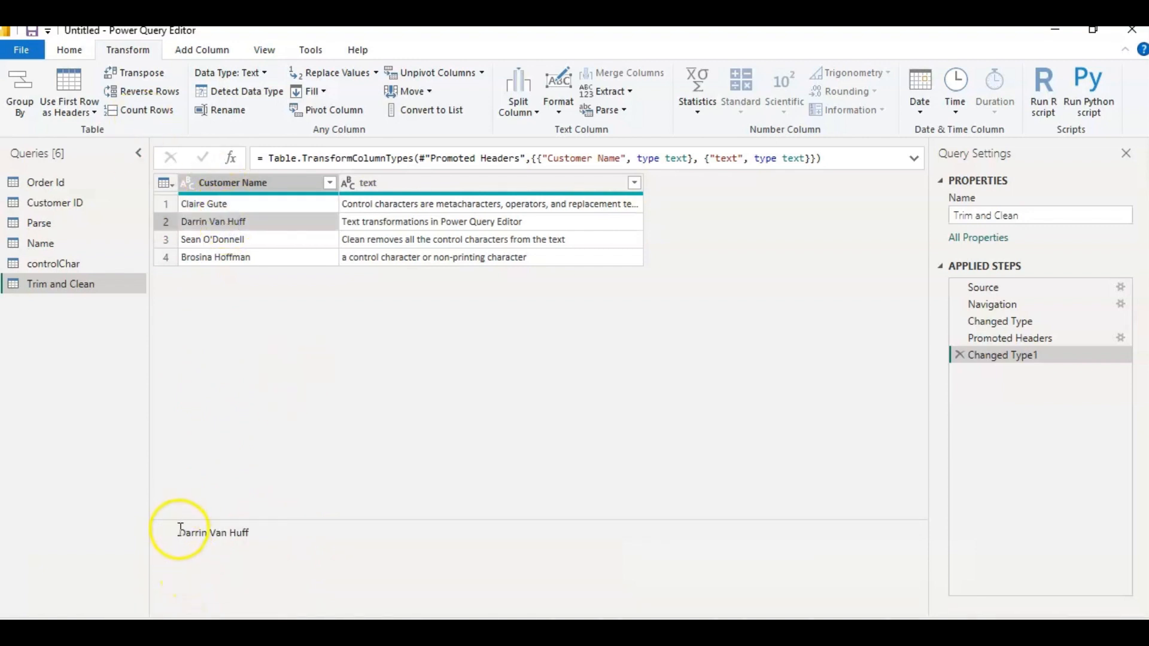
left_click_drag(180, 532, 139, 526)
left_click(248, 533)
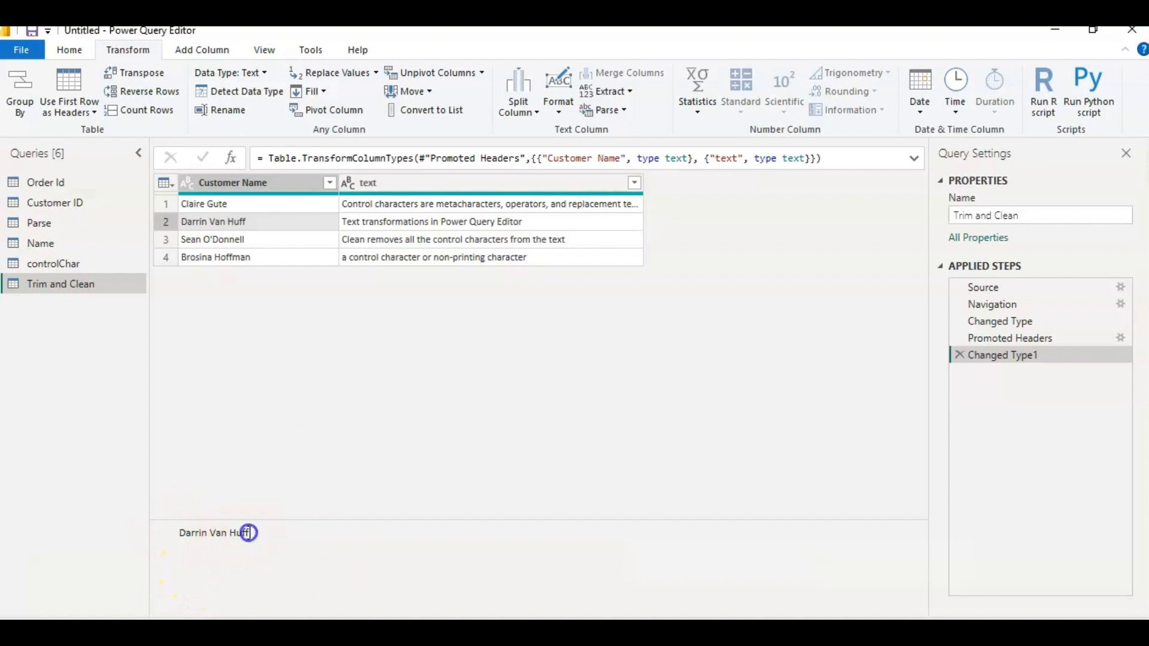
left_click_drag(249, 533, 289, 543)
left_click(246, 241)
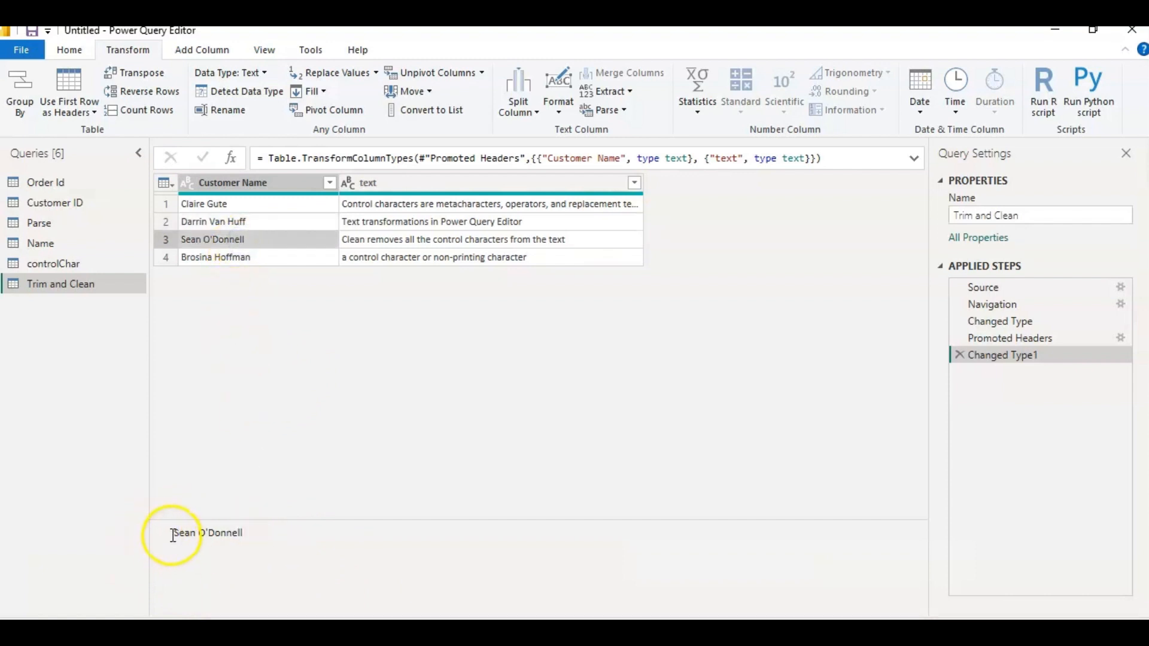
left_click_drag(173, 534, 139, 530)
left_click(244, 533)
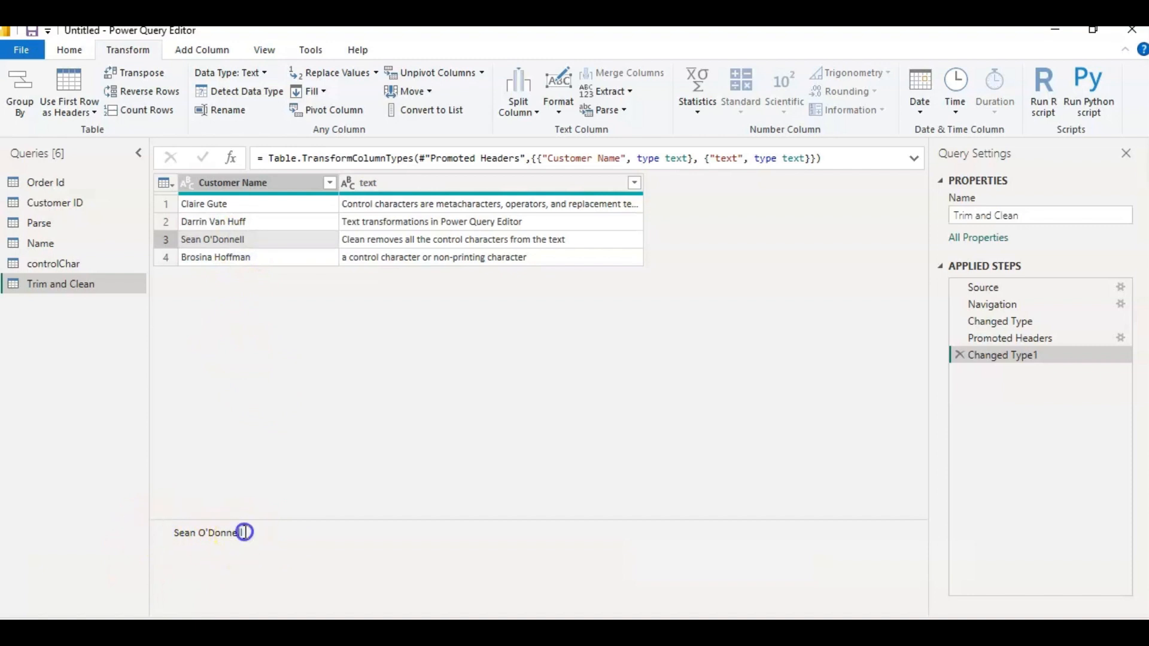
left_click_drag(244, 533, 303, 531)
left_click(214, 258)
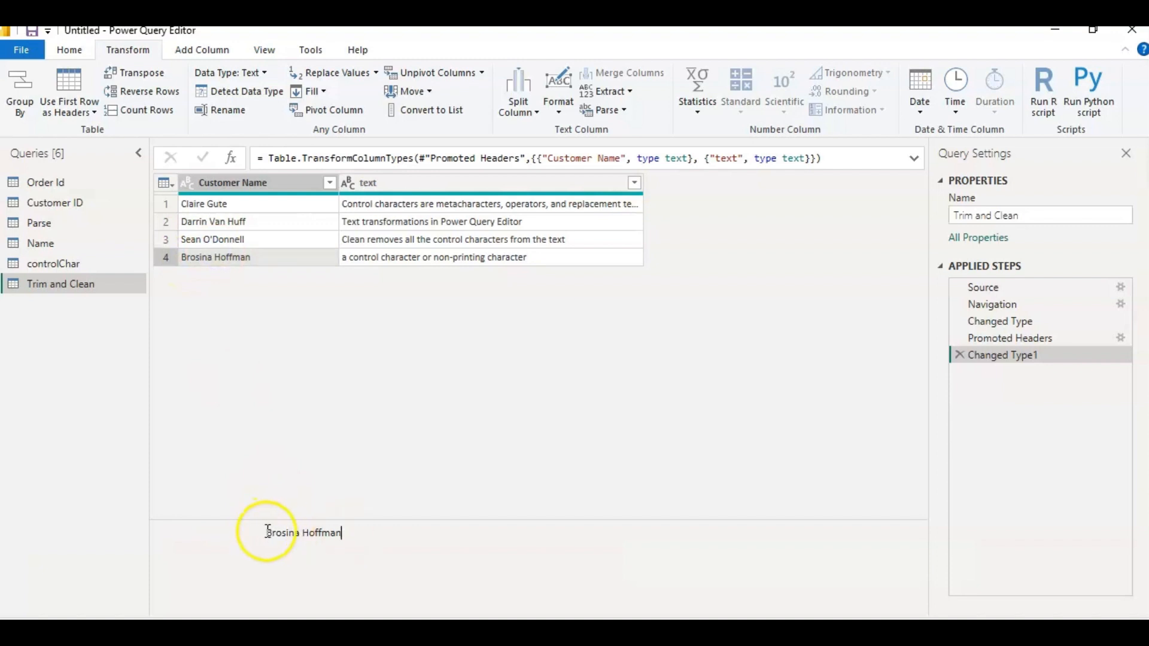
left_click_drag(264, 532, 128, 532)
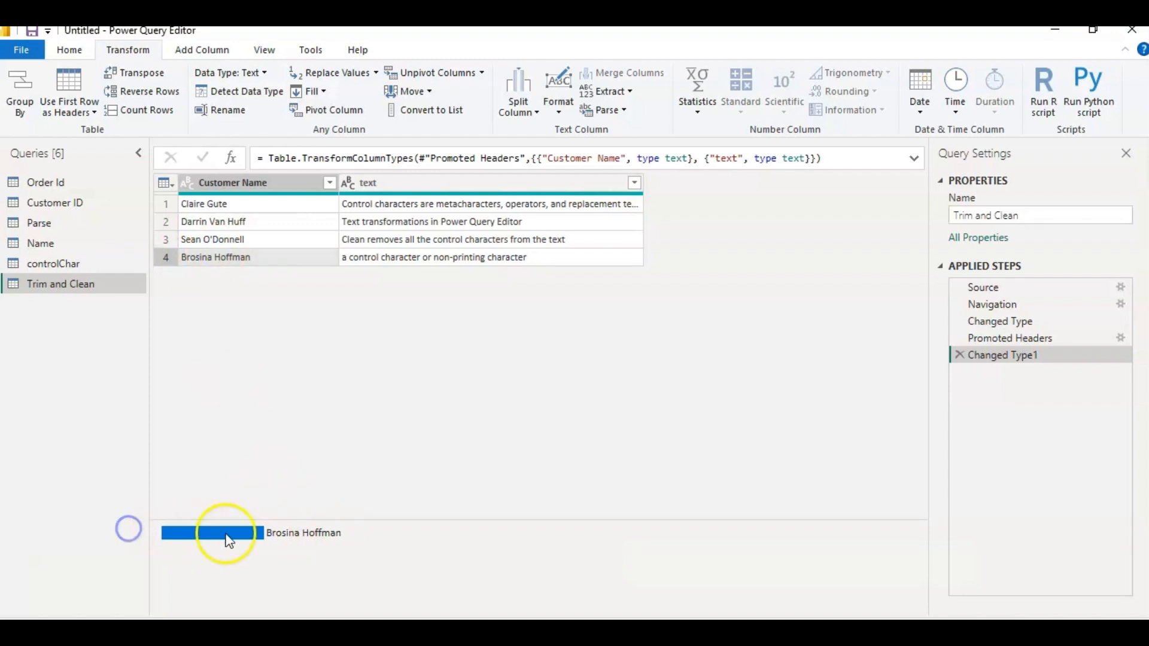
left_click_drag(343, 533, 385, 544)
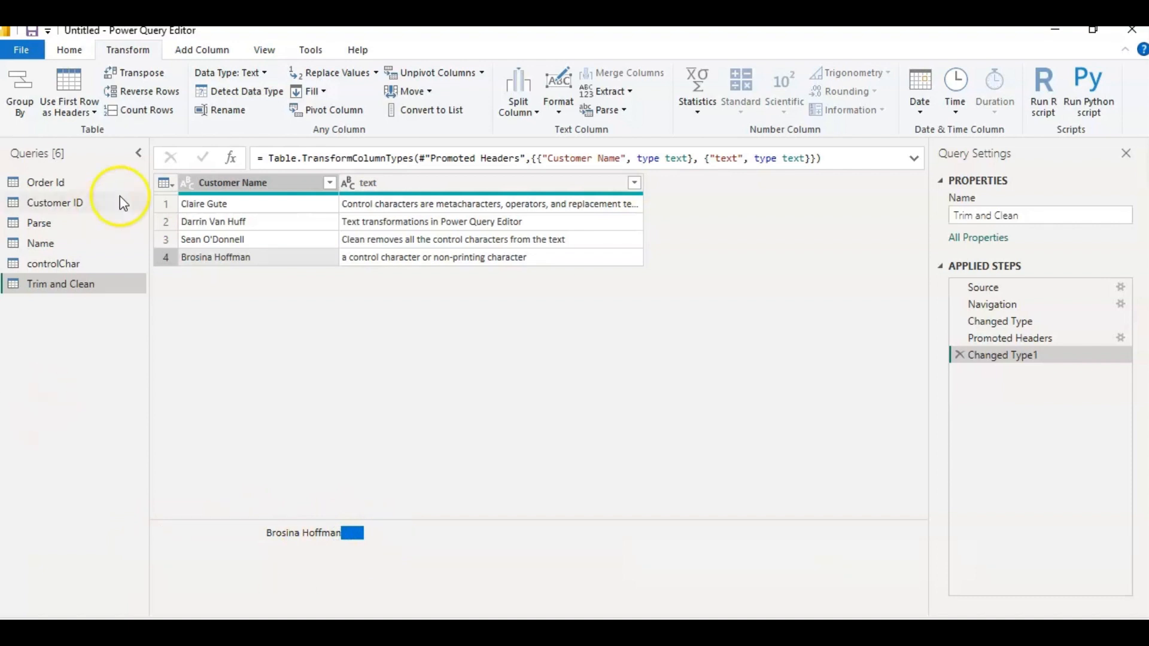
Trim the leading and trailing whitespace from the Customer Name column of the Trim and Clean query
left_click(203, 185)
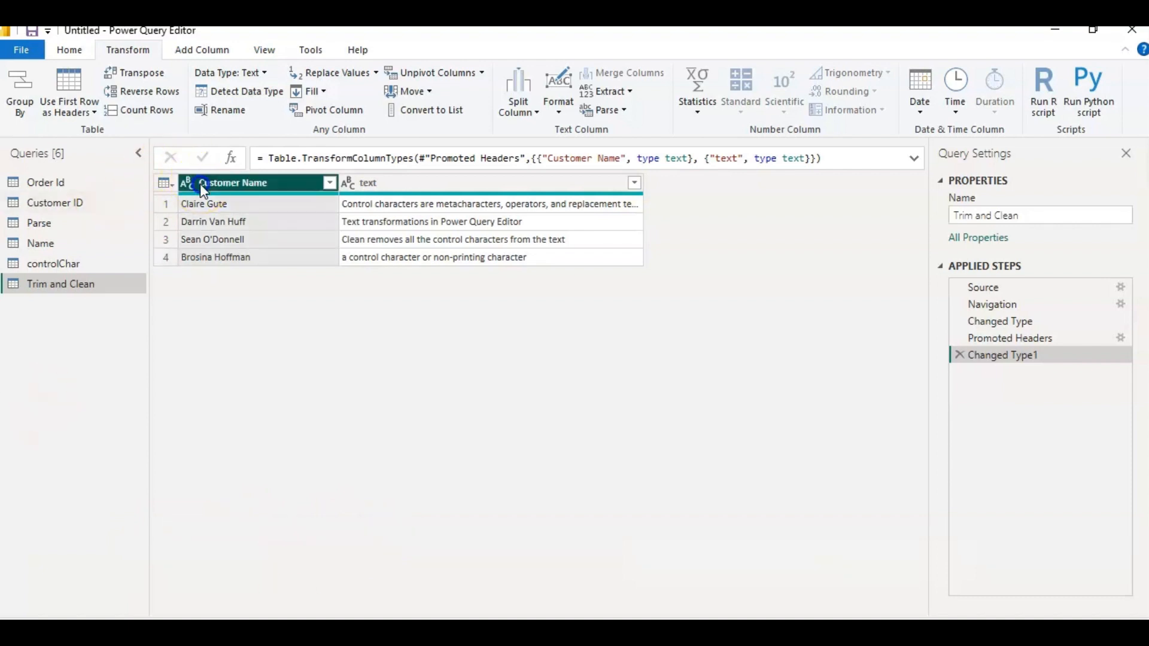
left_click(558, 114)
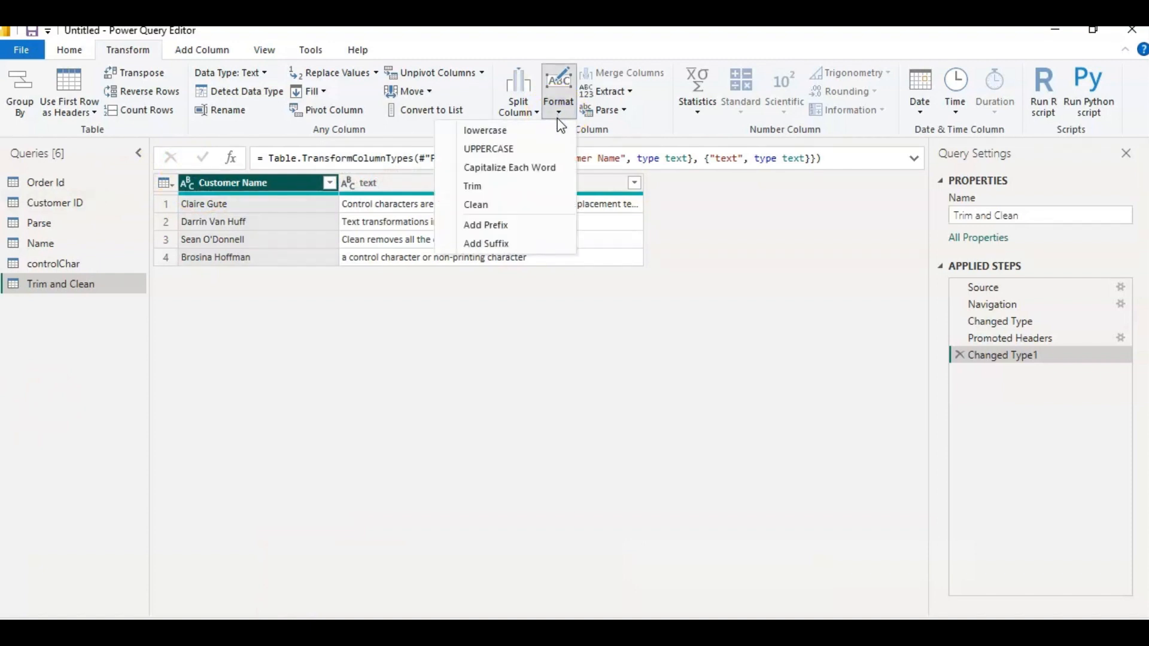
left_click(516, 192)
Check the first three trimmed Customer Name values for spaces before and after the text
left_click(282, 206)
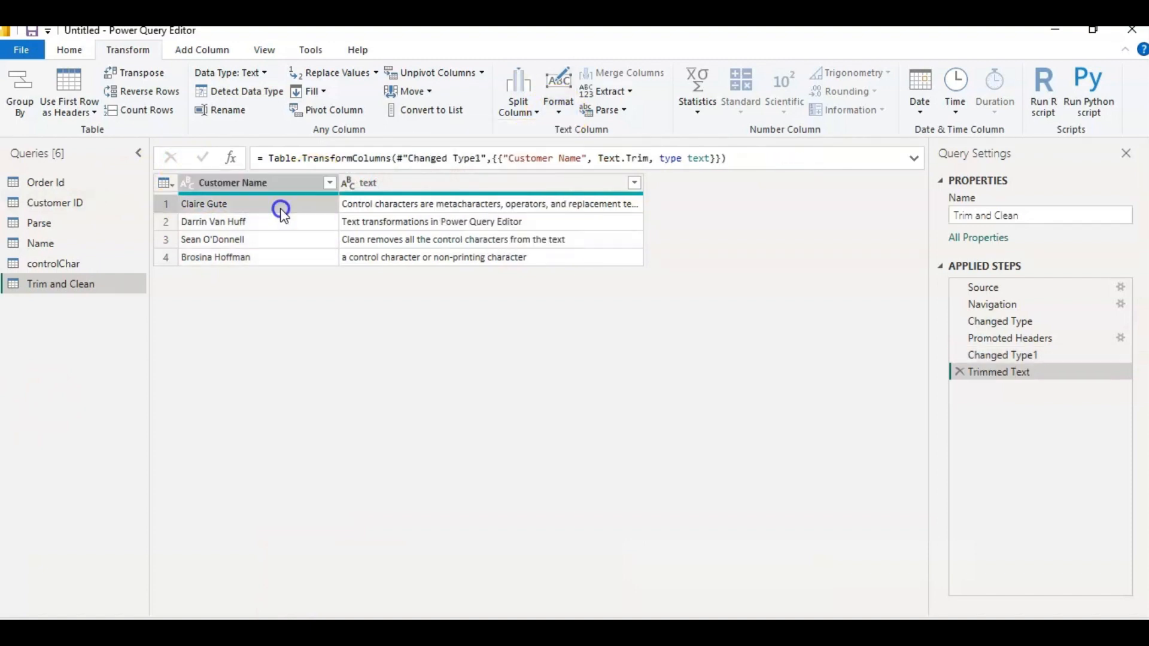
left_click(159, 533)
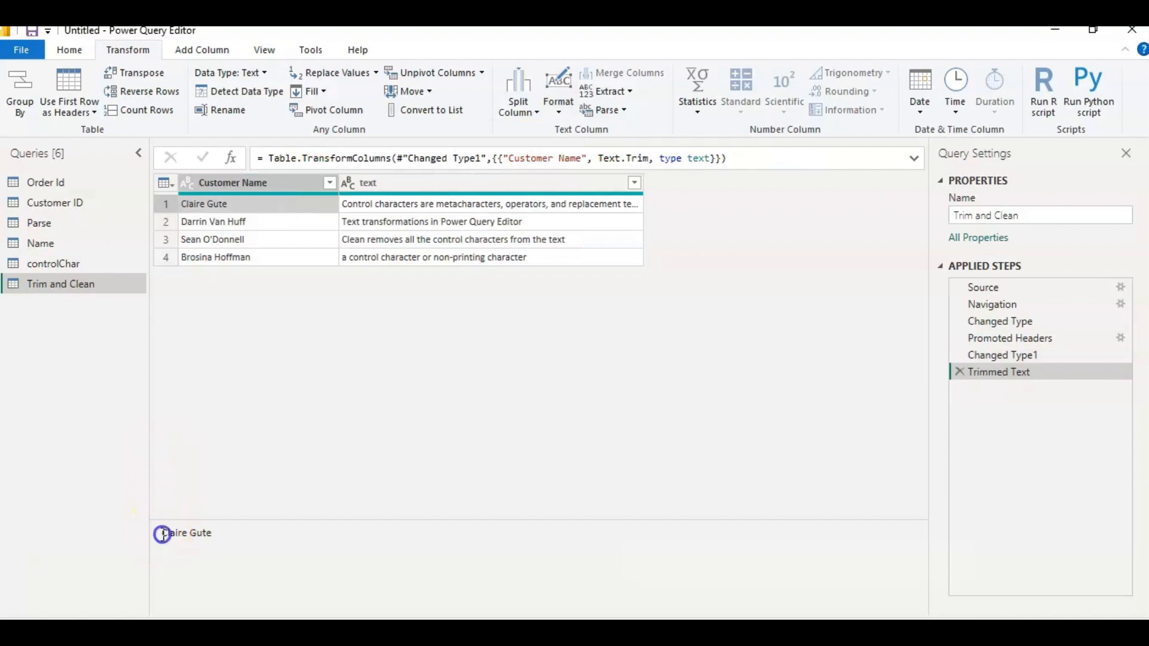
left_click(233, 533)
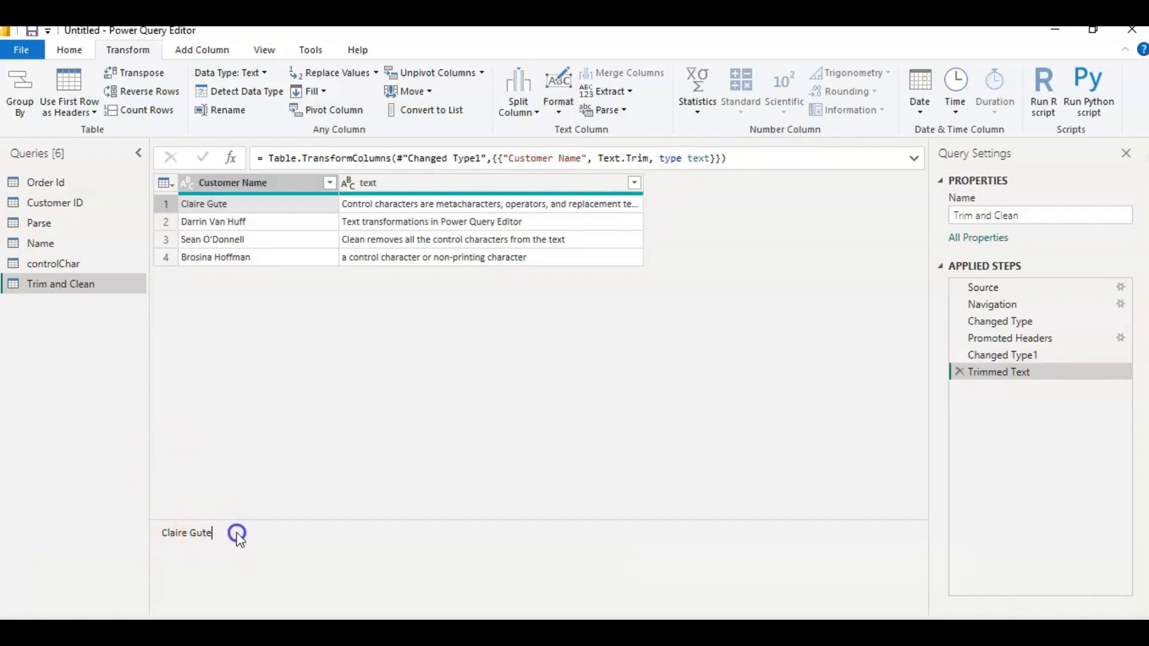
left_click(223, 225)
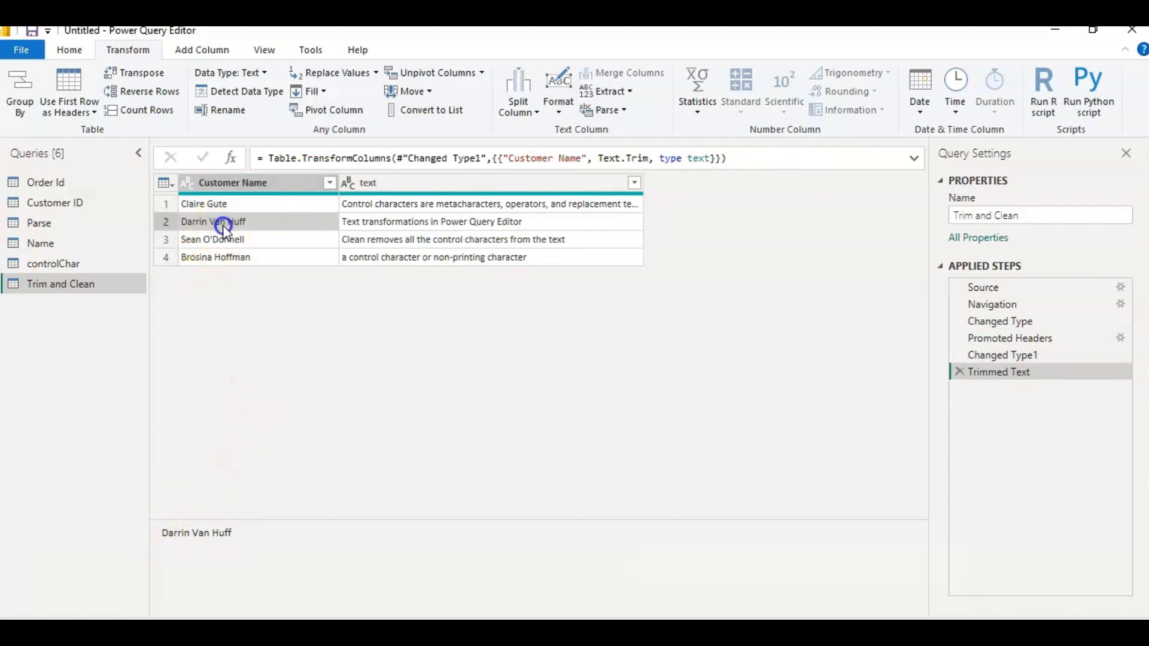
left_click(160, 534)
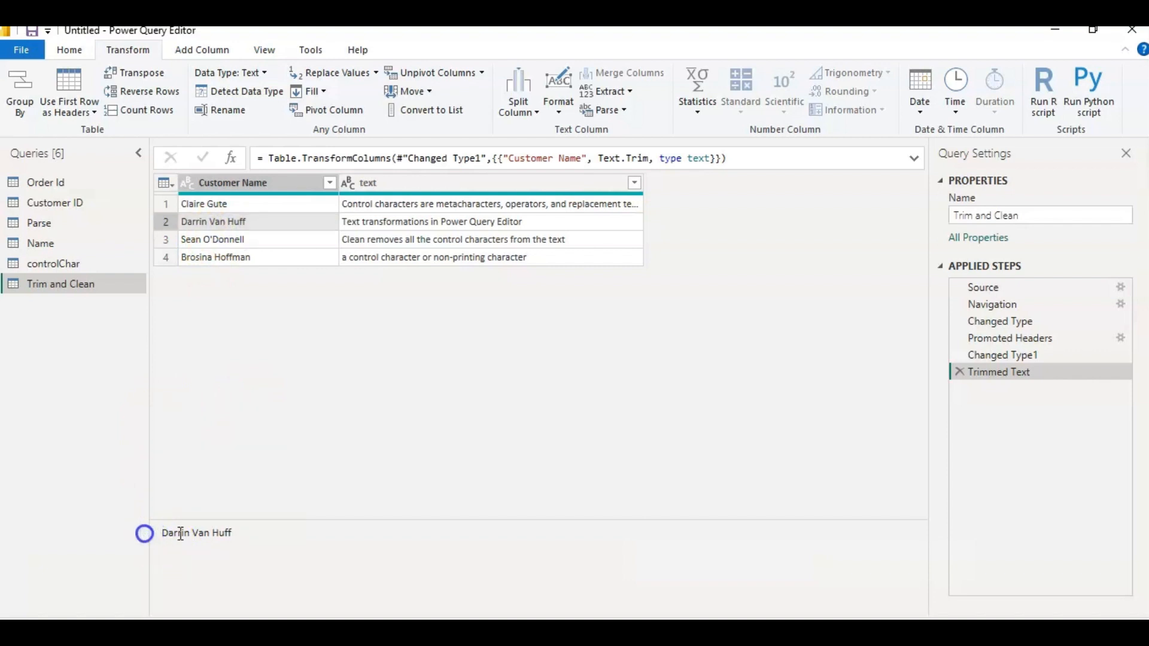
left_click(234, 535)
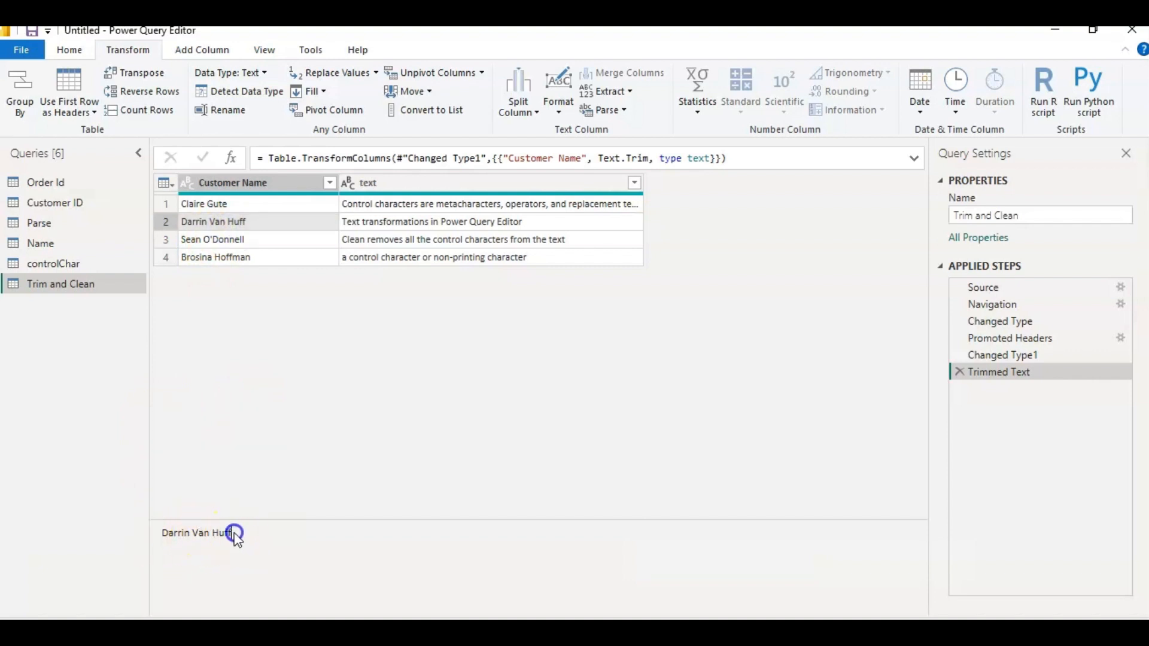
left_click(241, 243)
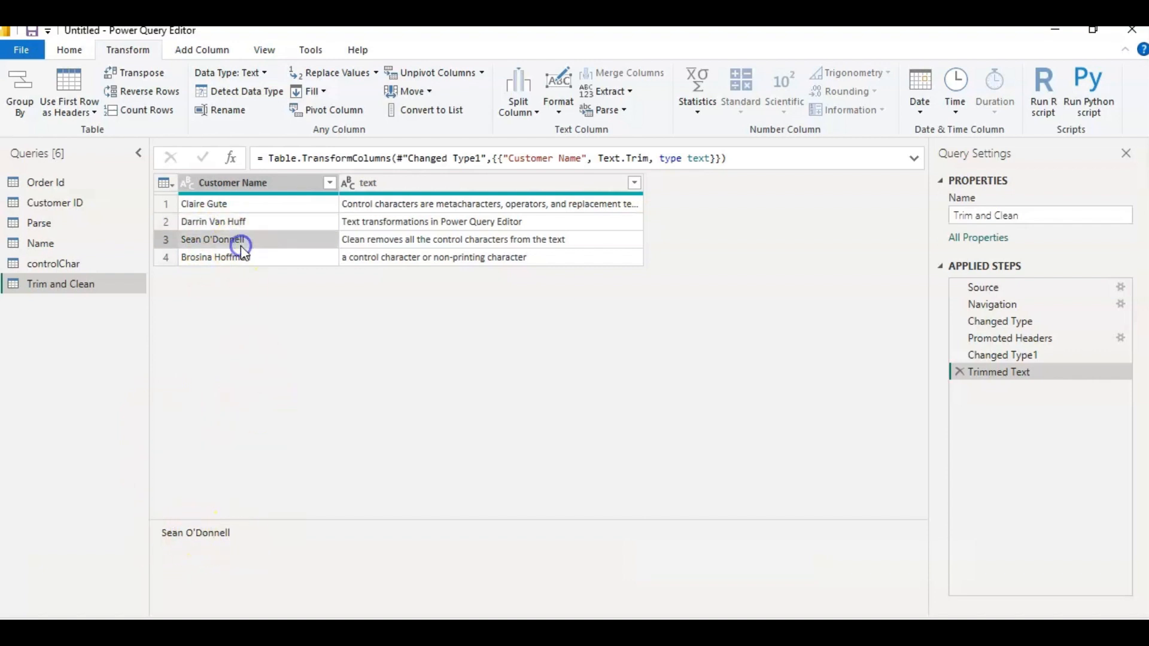
left_click(161, 532)
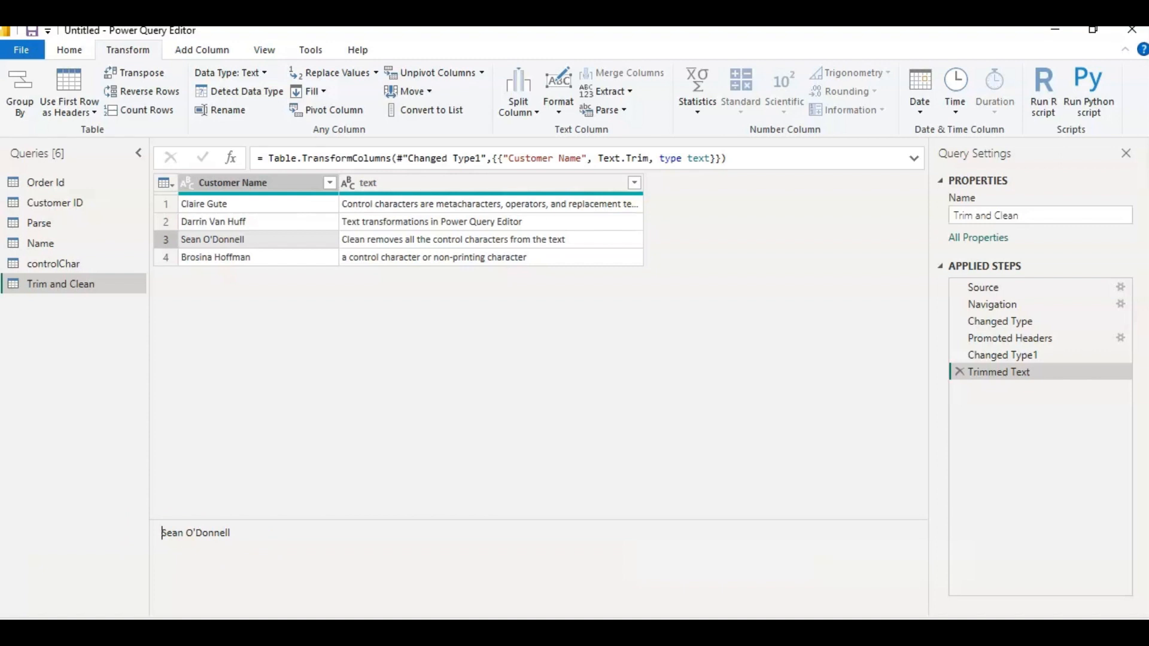
Examine the spacing and line breaks inside each of the four values of the text column in the Trim and Clean query
left_click(558, 87)
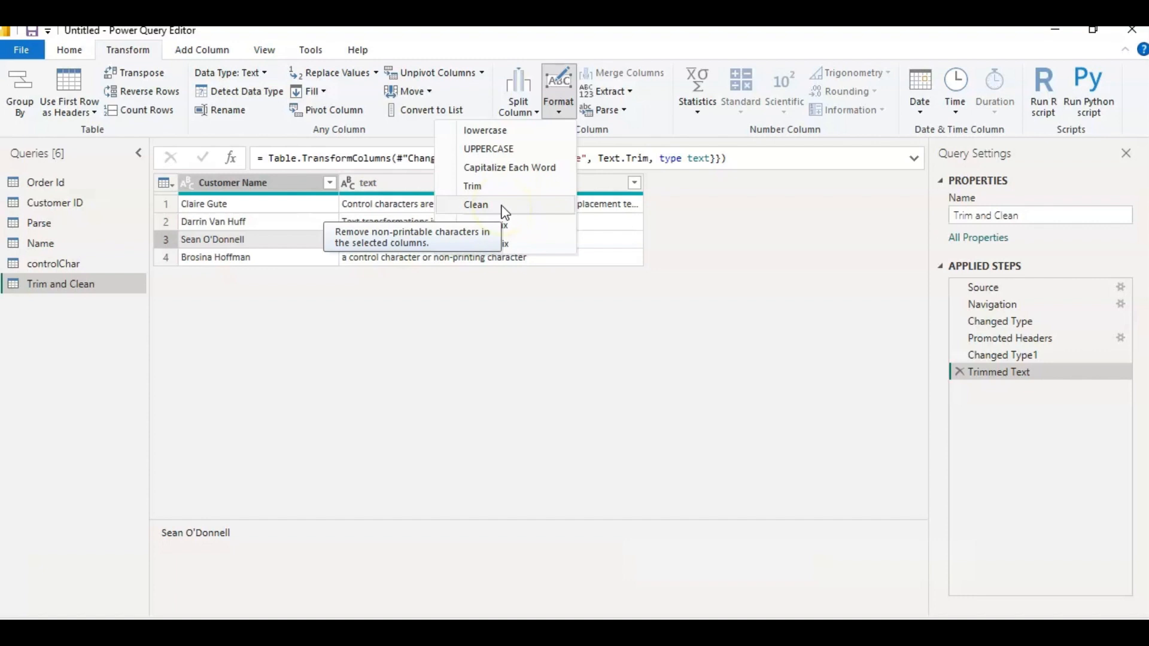
left_click(493, 206)
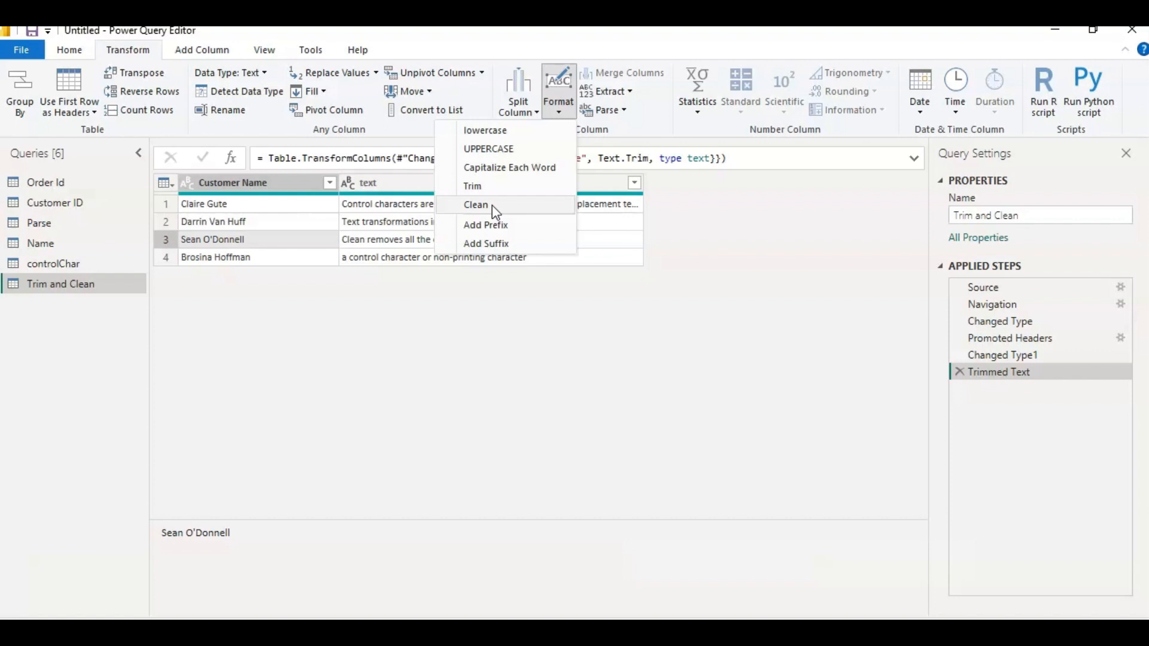
left_click(505, 206)
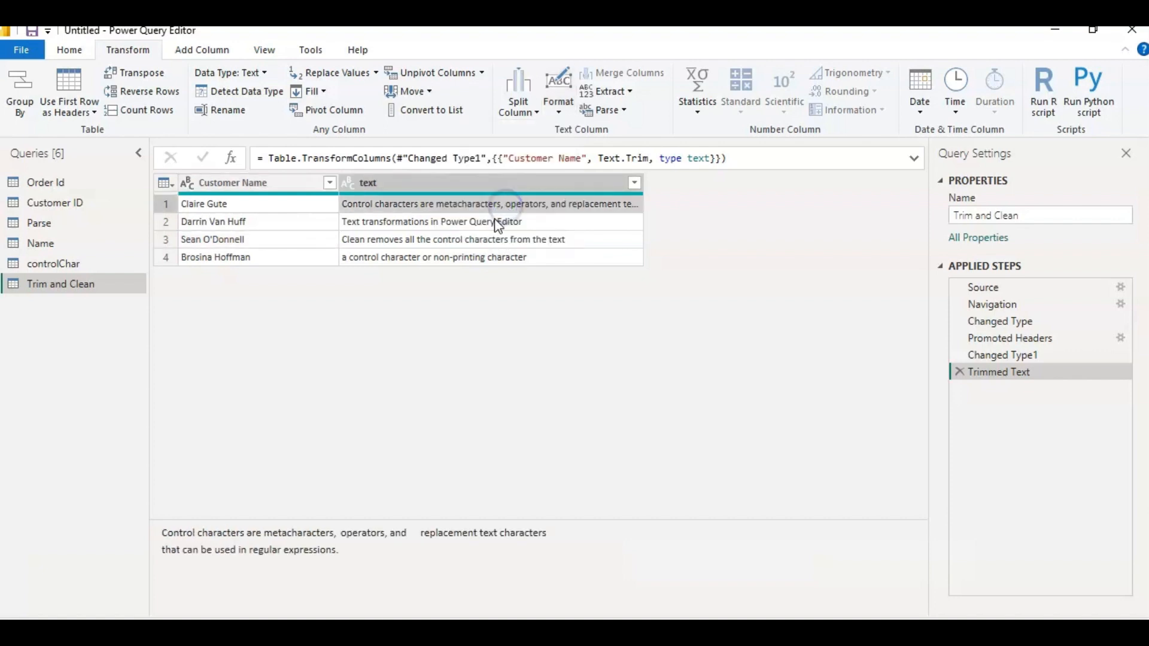
left_click(496, 221)
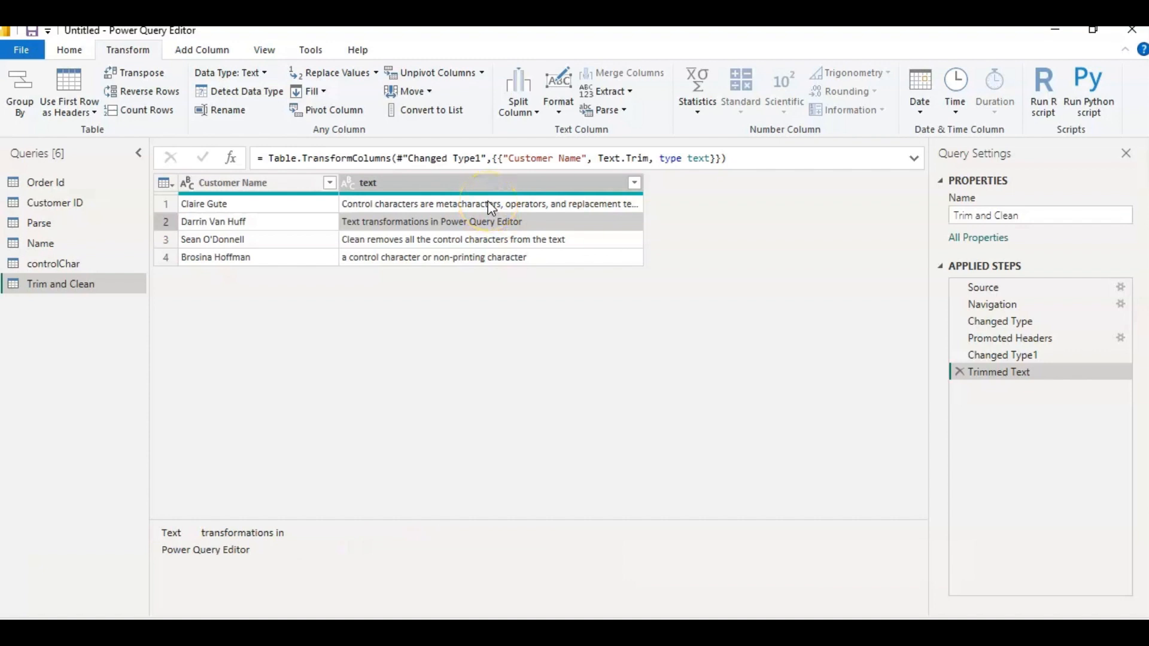
left_click(489, 207)
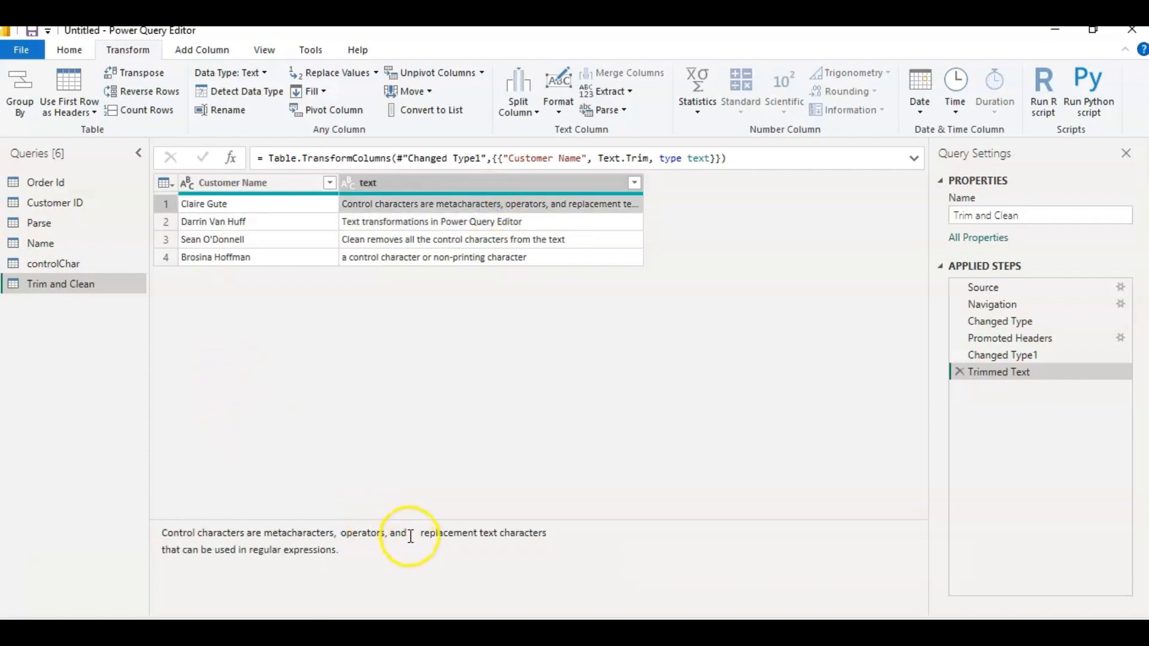
left_click(476, 224)
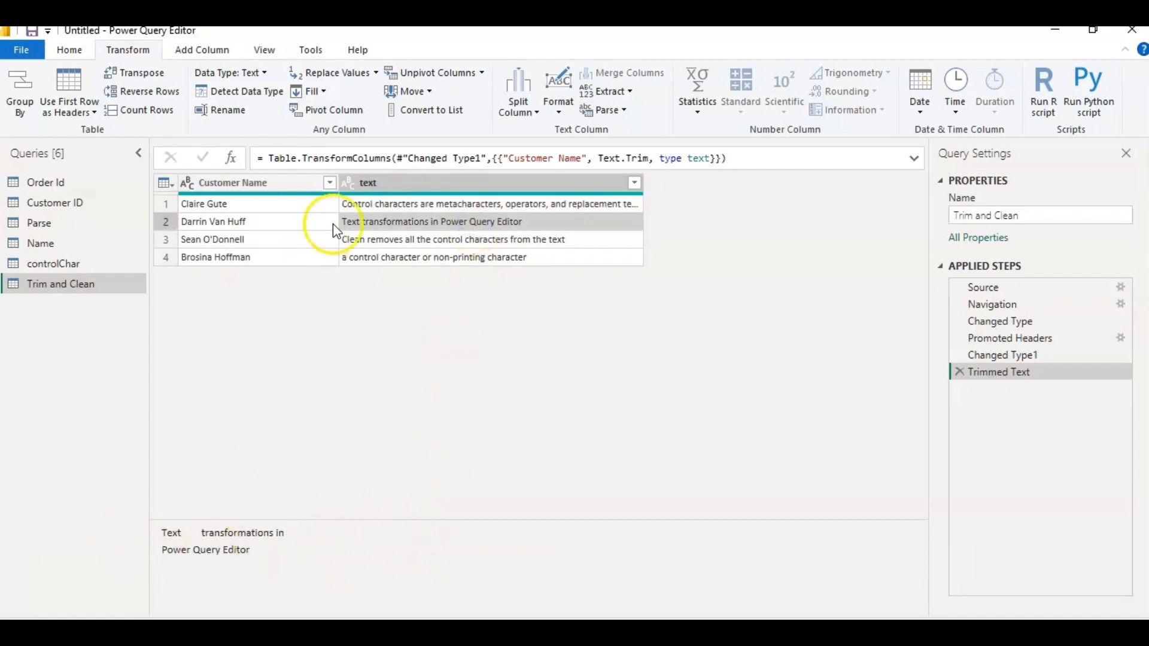
left_click(359, 239)
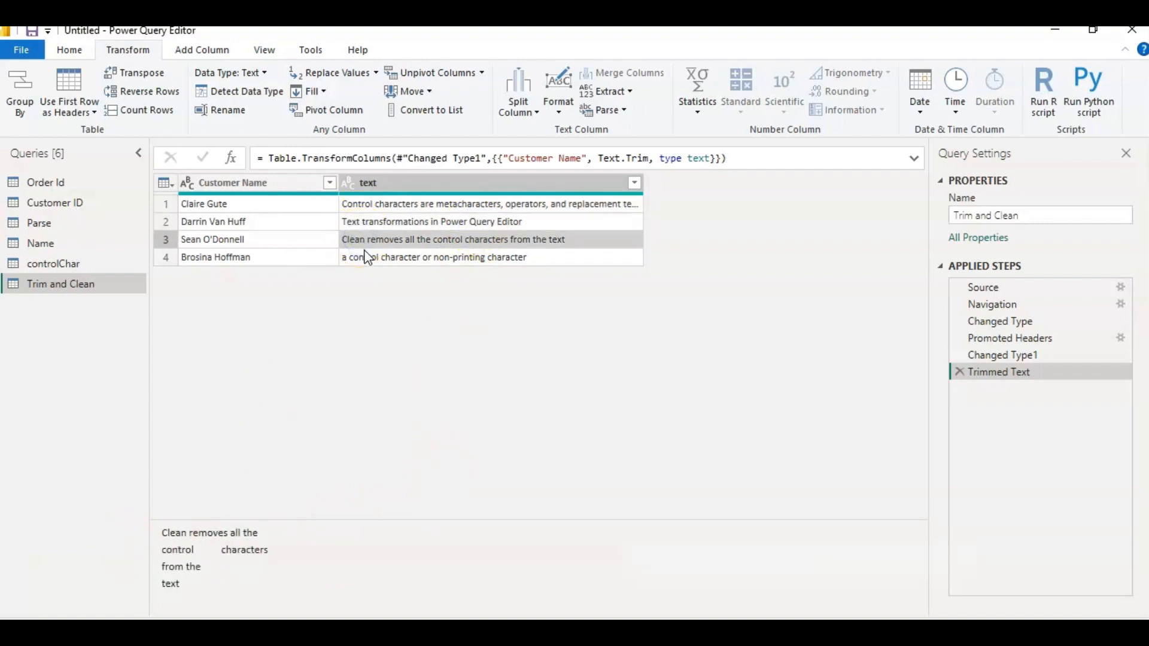
left_click(366, 258)
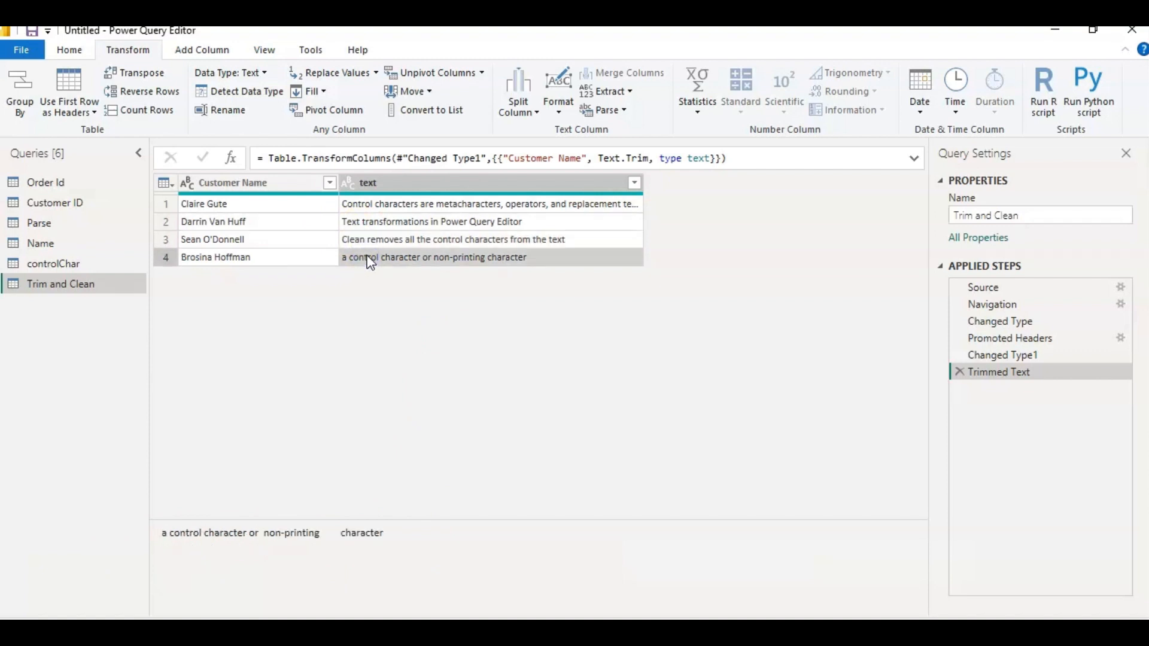
Clean the non-printable characters from the text column and check the values in rows 1, 4 and 2
left_click(386, 185)
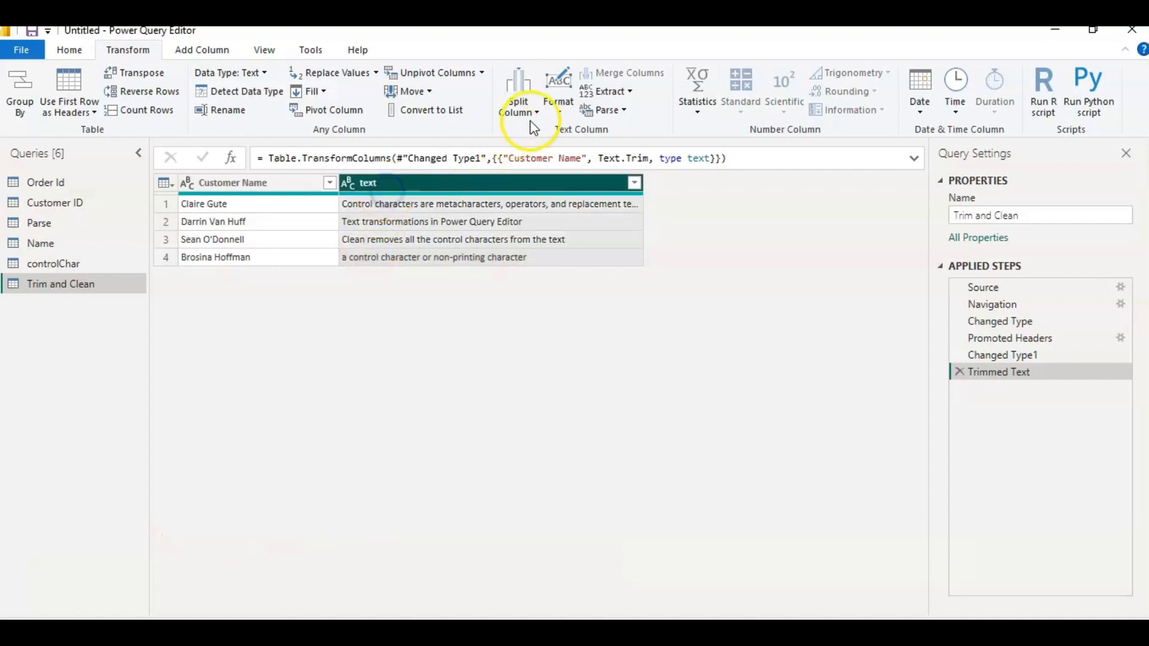
left_click(559, 112)
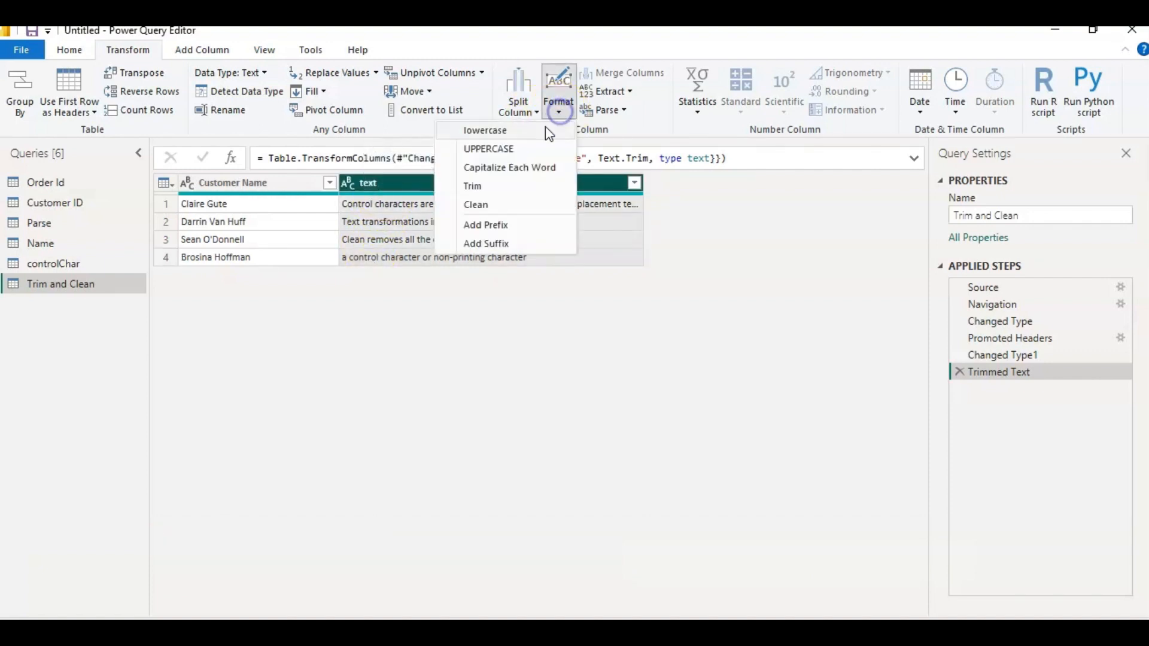
left_click(518, 211)
left_click(494, 206)
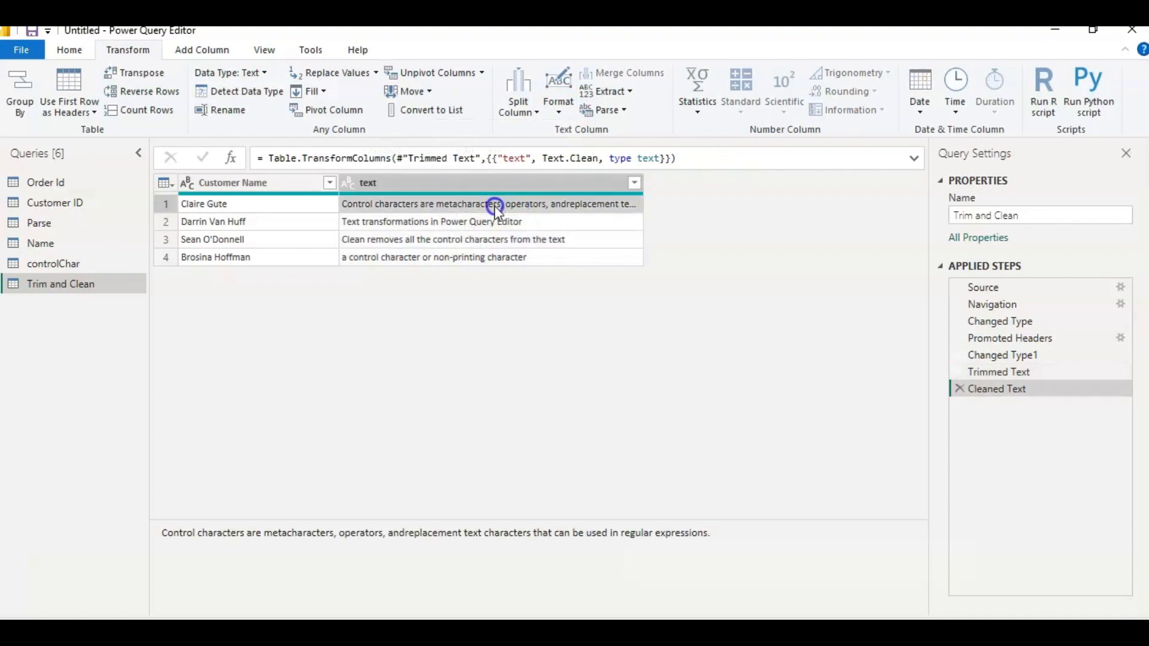
left_click(397, 257)
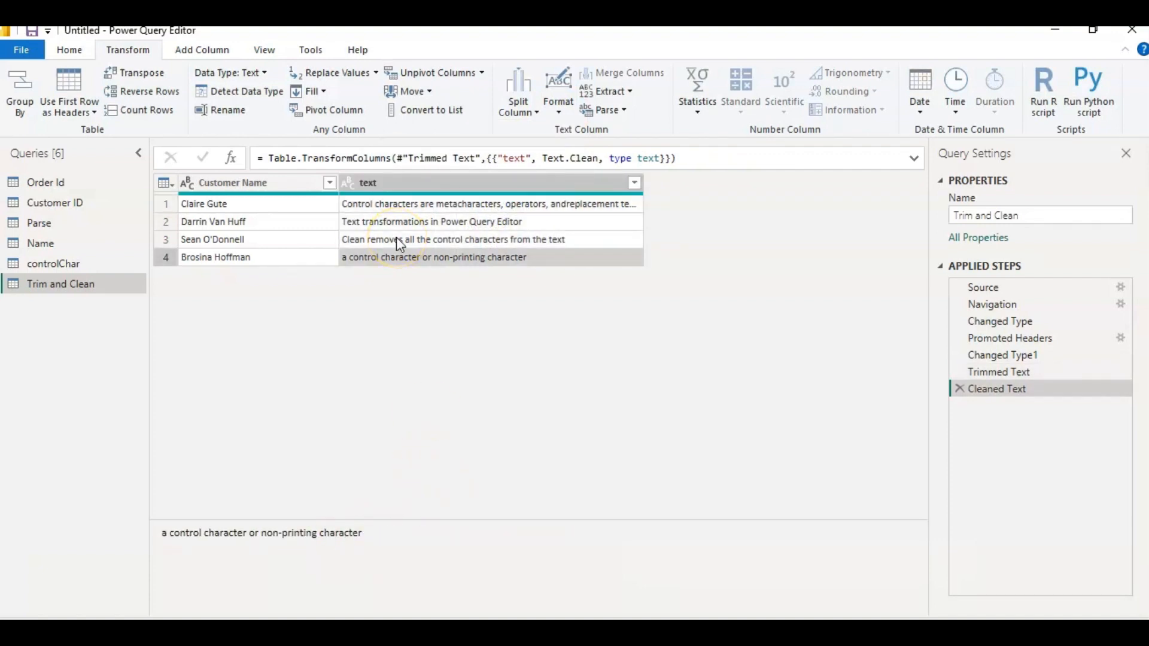
left_click(398, 222)
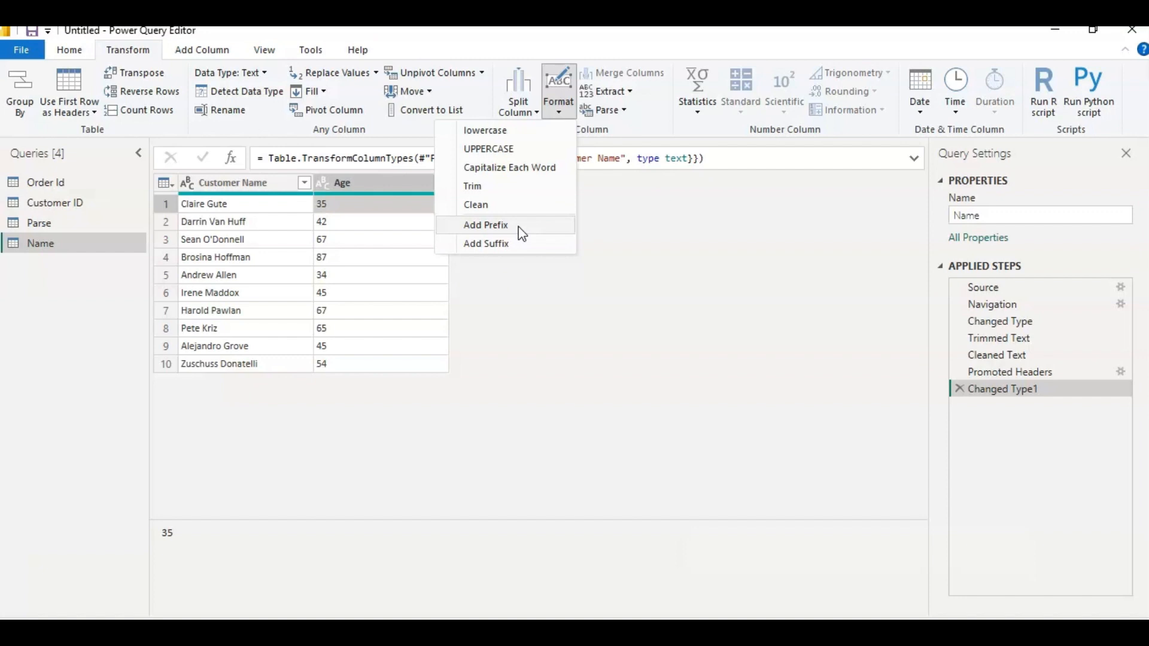
Add the prefix "Mr." followed by a space to every value in the Customer Name column of the Name query
left_click(507, 245)
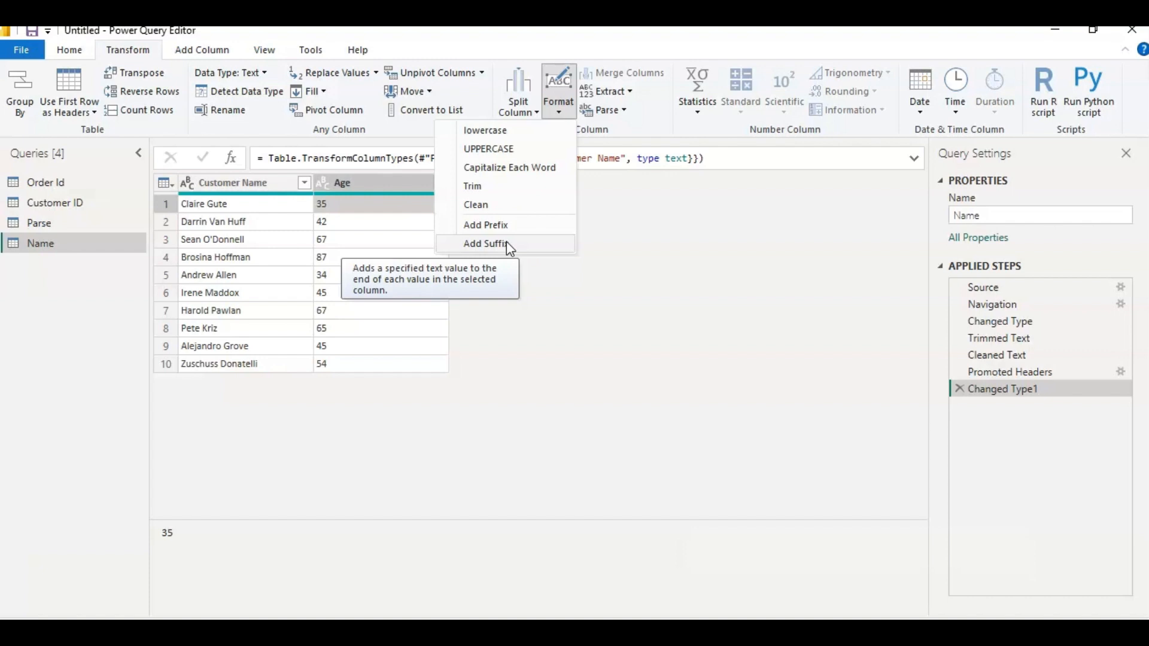
left_click(225, 181)
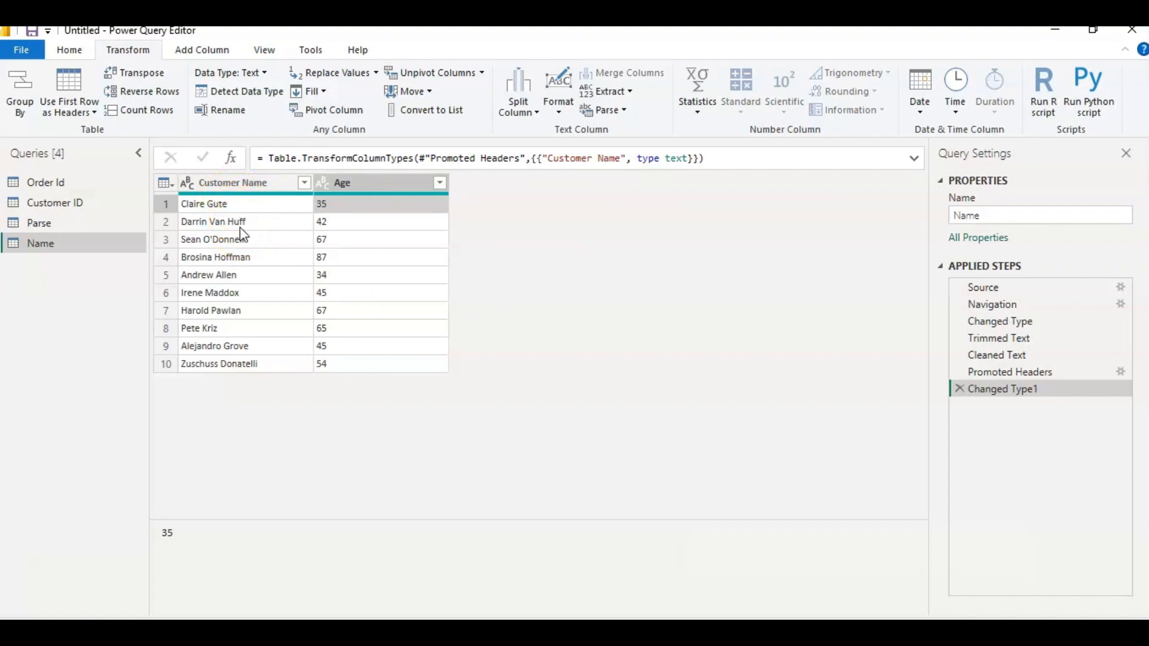
left_click(215, 179)
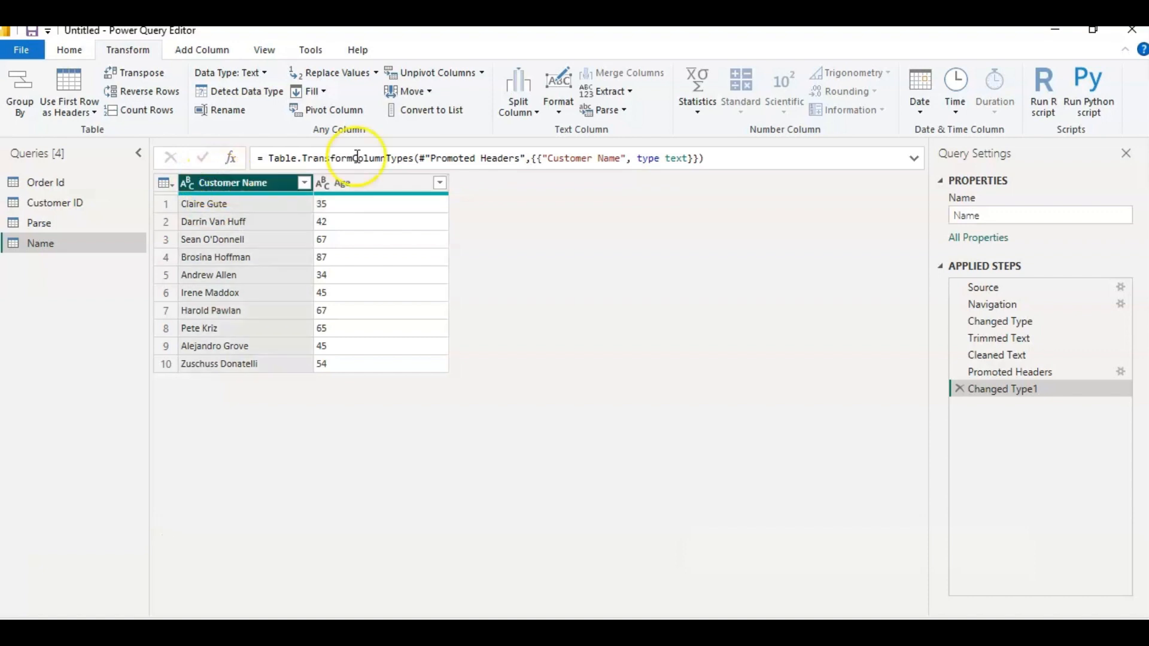
left_click(560, 110)
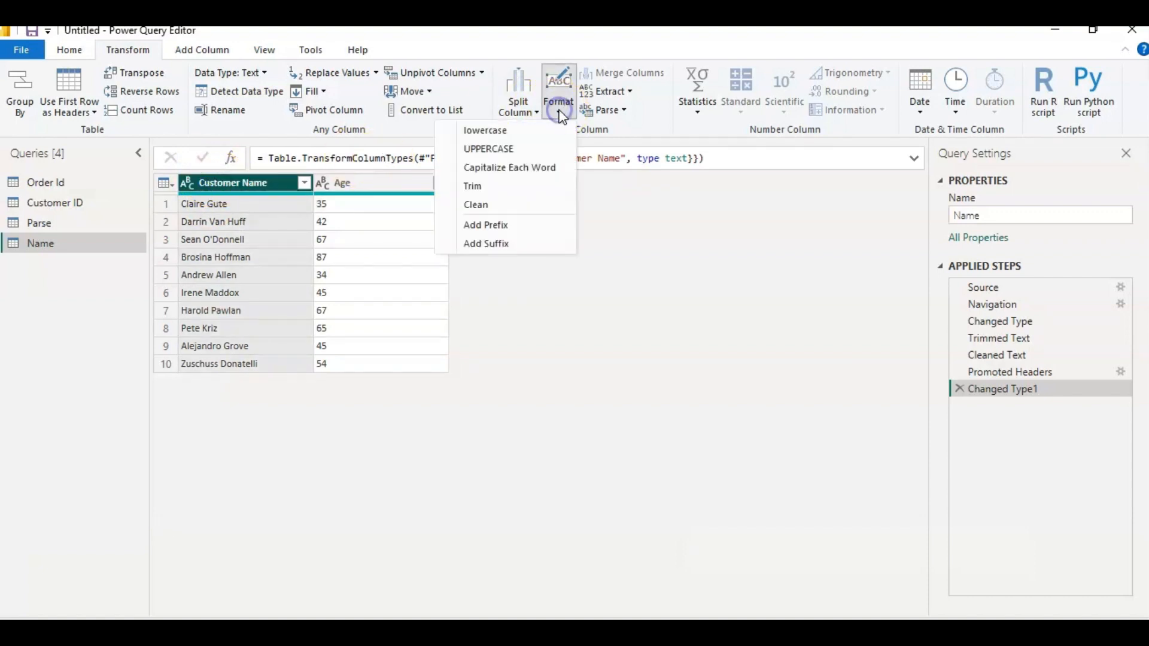
left_click(529, 230)
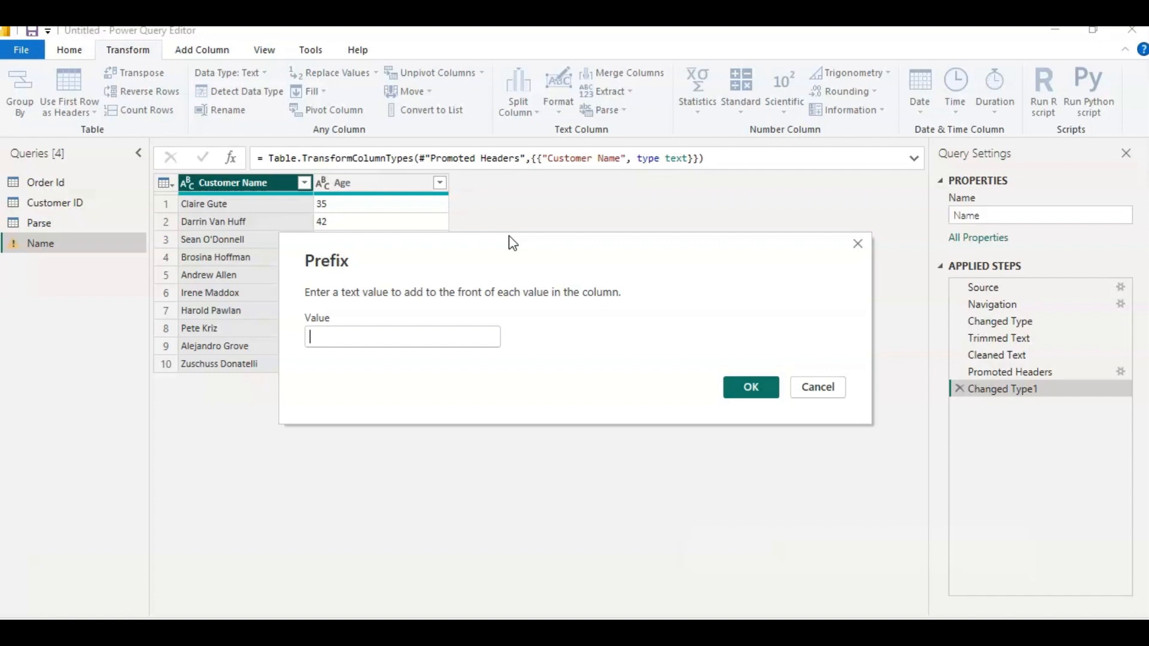
left_click(384, 335)
type("M")
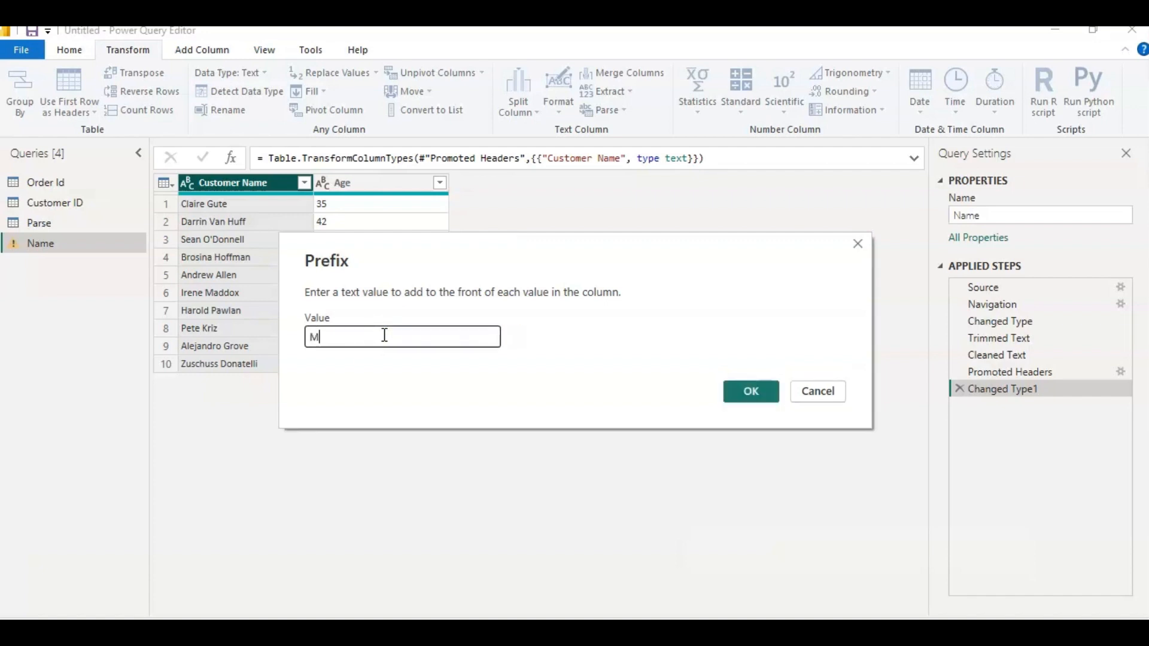
type("r.")
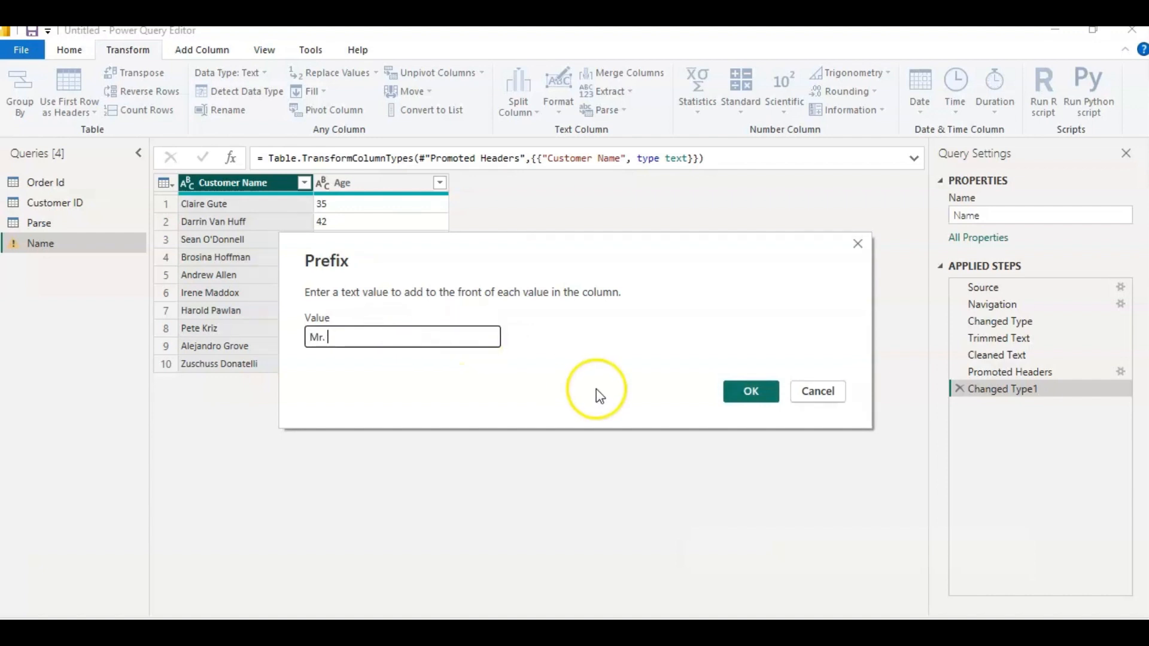
left_click(741, 390)
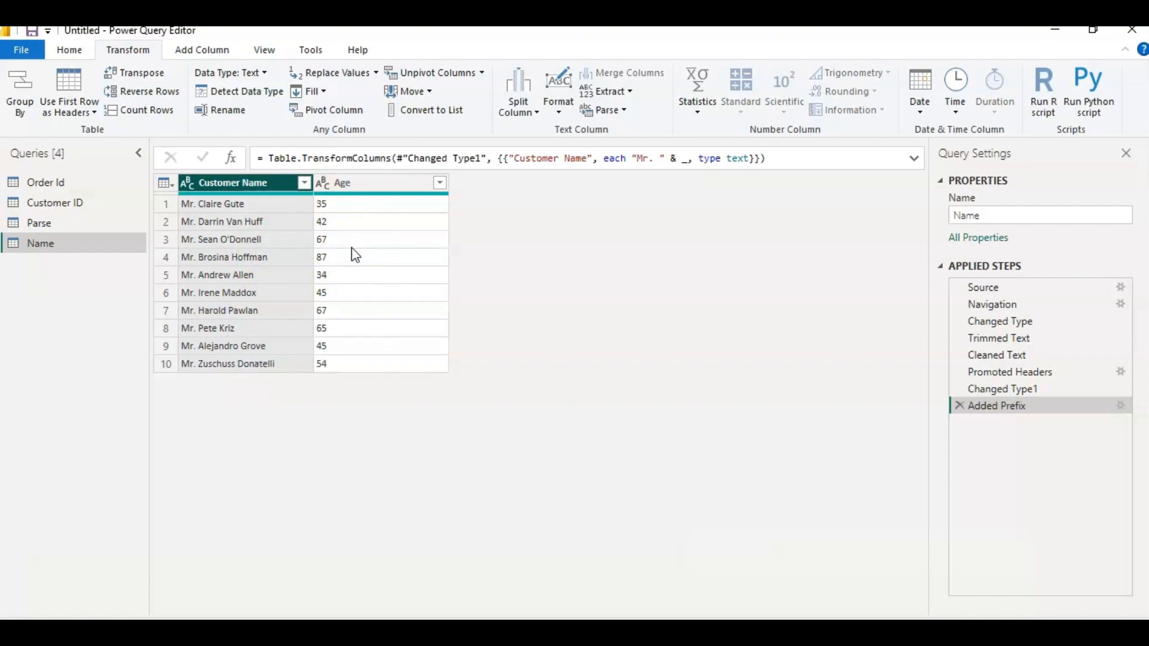
Add the suffix "year", preceded by a space, to every value in the Age column of the Name query
left_click(369, 183)
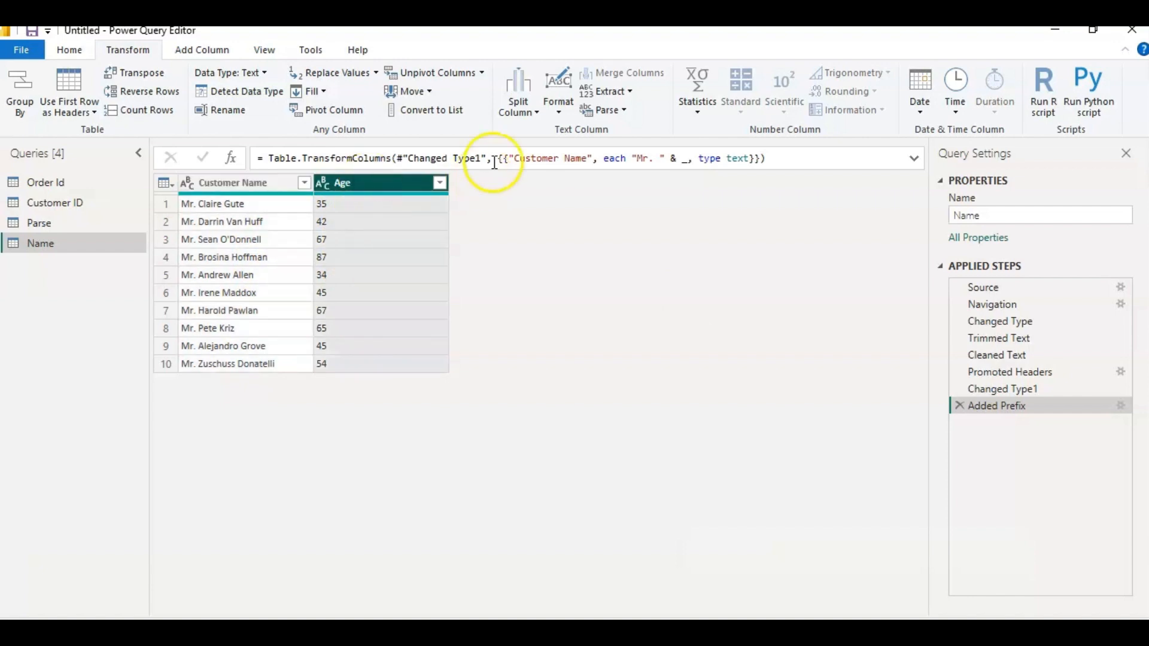
left_click(559, 110)
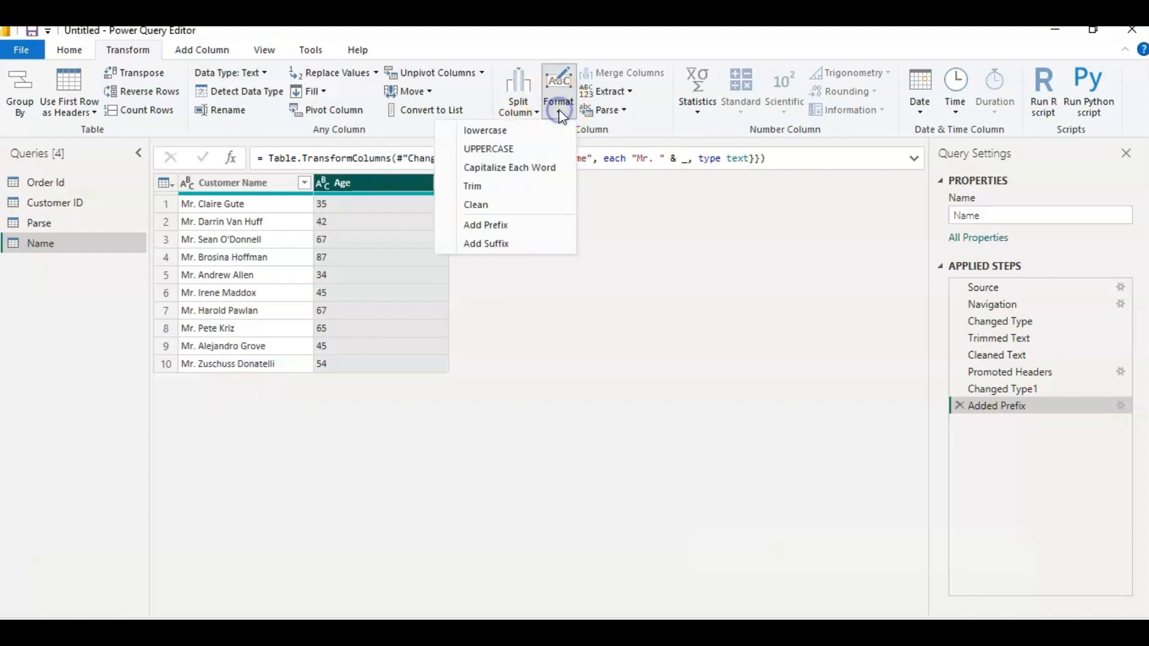
left_click(518, 245)
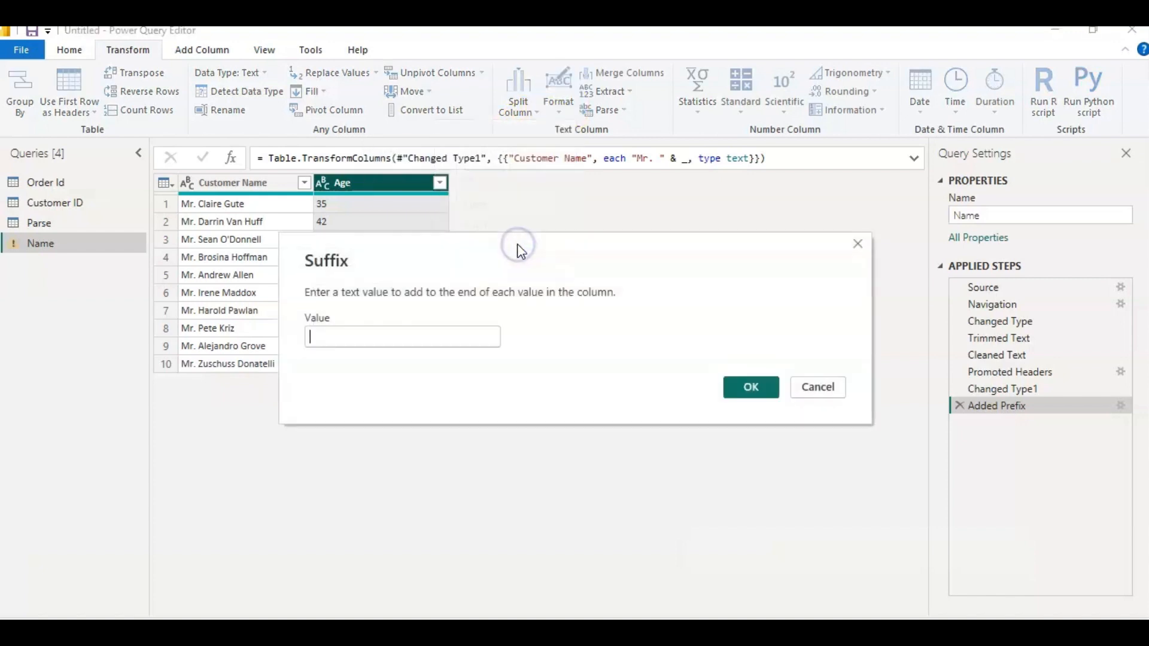
left_click(365, 333)
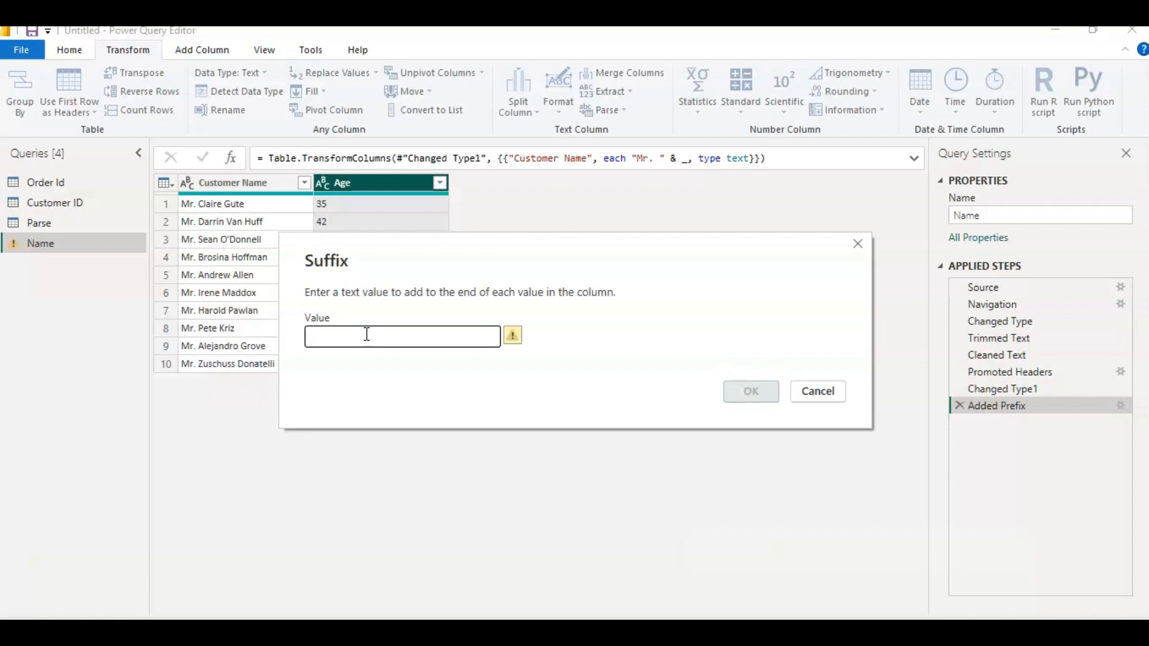
type("year")
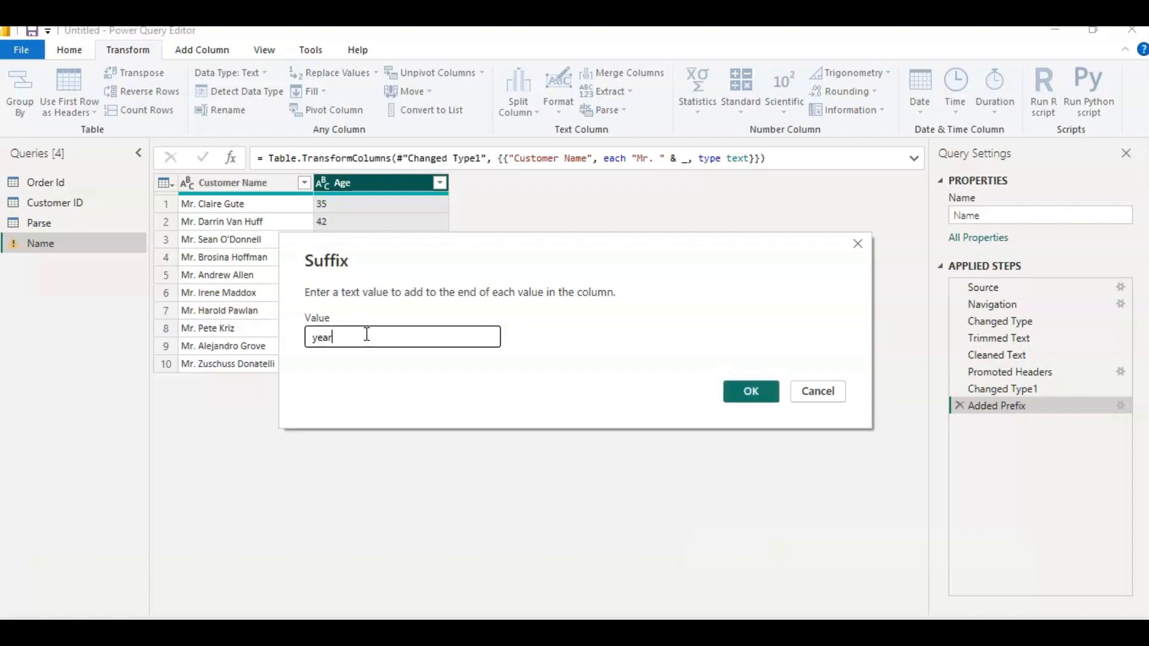
left_click(751, 392)
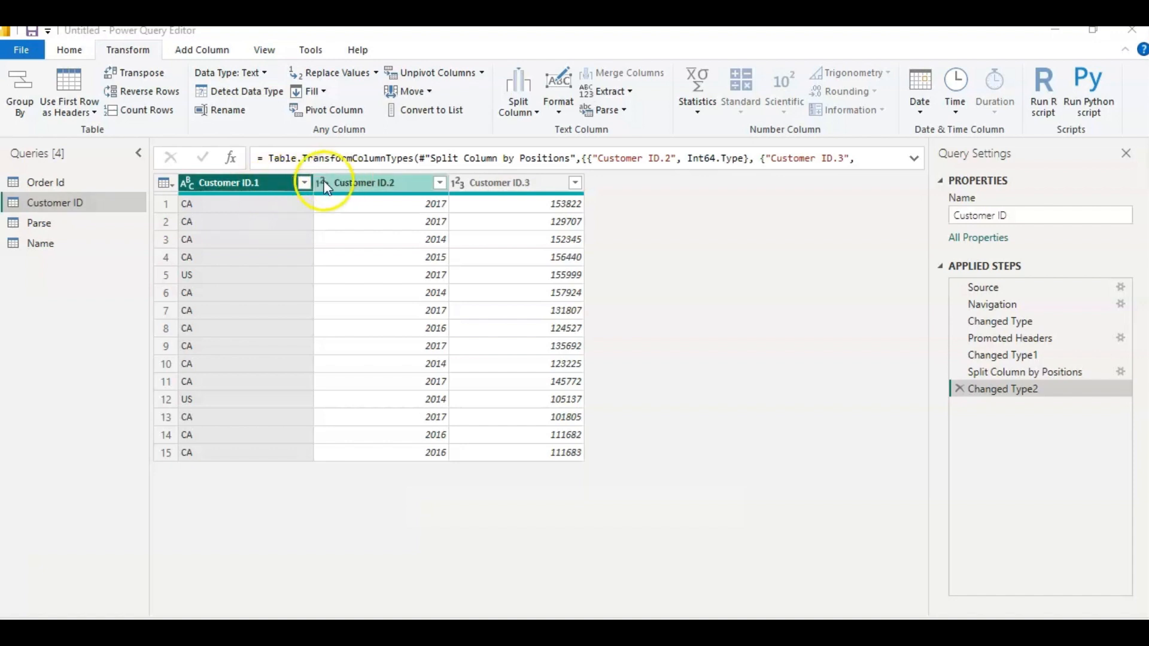
Set up a merge of Customer ID.1, Customer ID.2 and Customer ID.3 with a colon as the separator
left_click(346, 186)
left_click(504, 185)
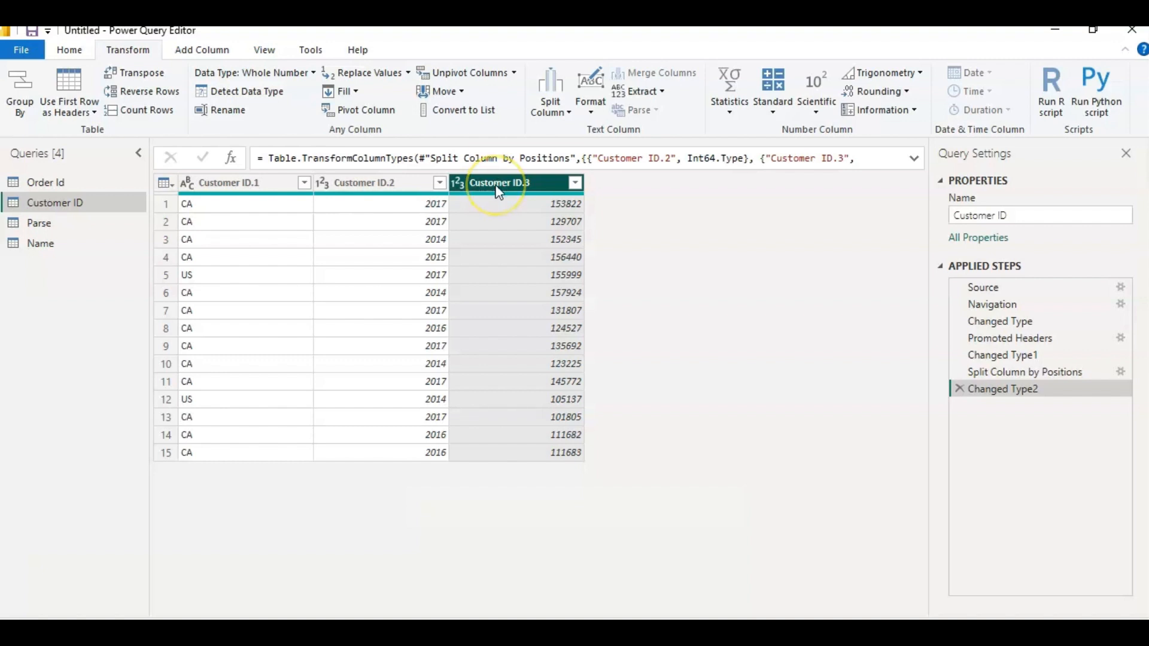
left_click(272, 182, "ctrl")
left_click(353, 179, "ctrl")
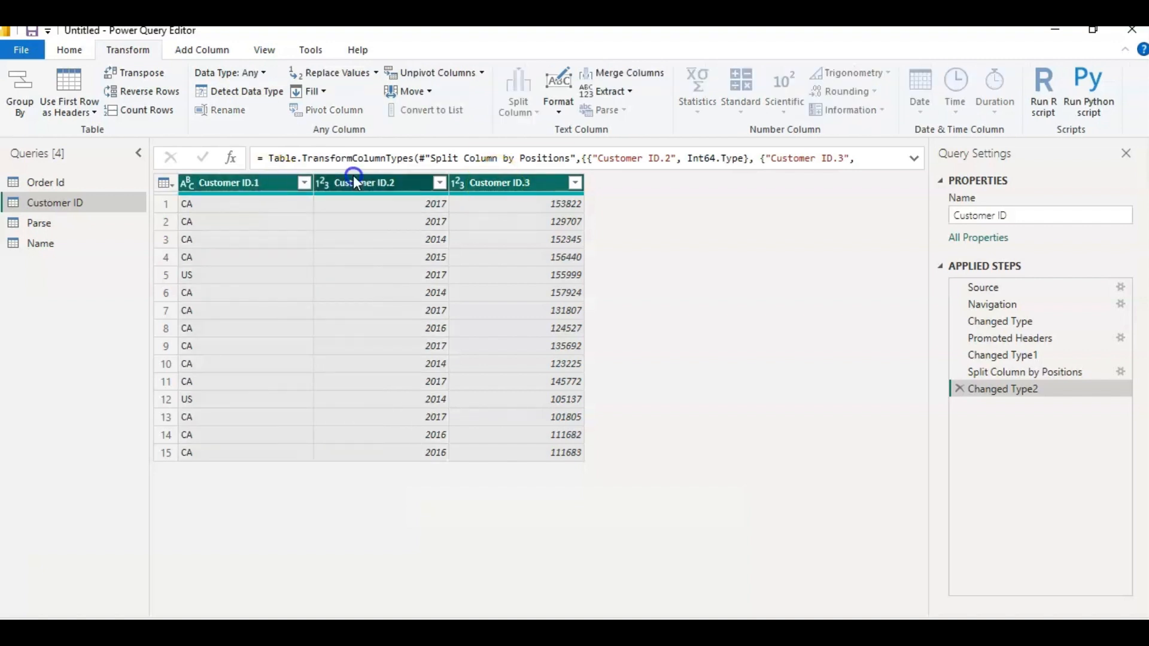
left_click(636, 75)
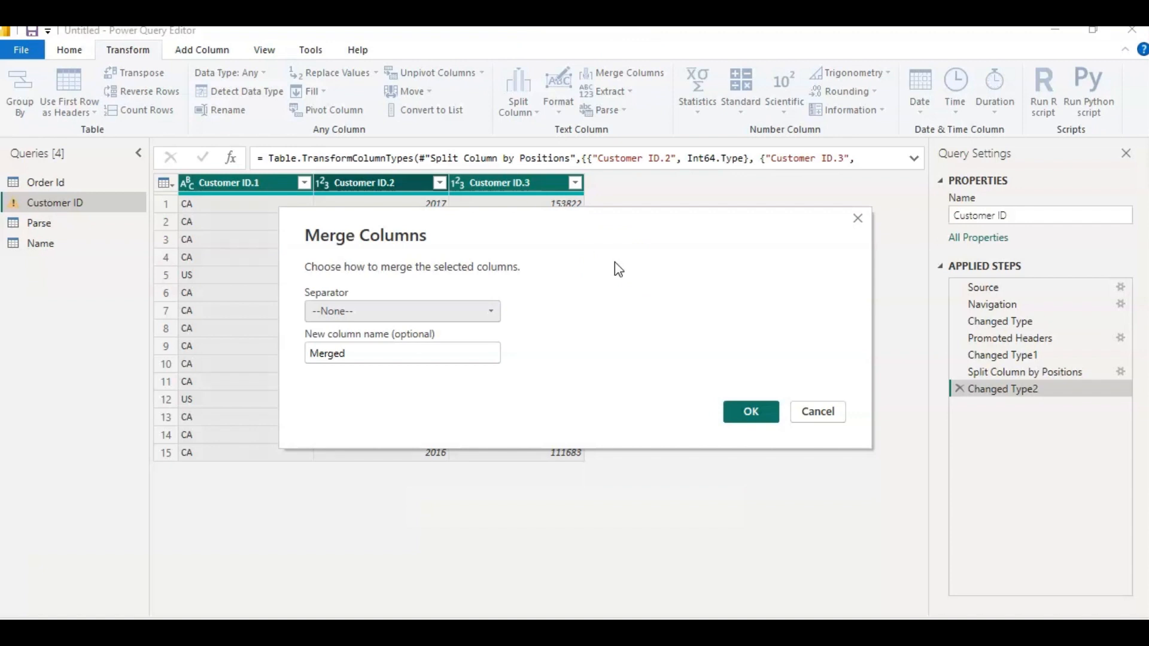
left_click(491, 311)
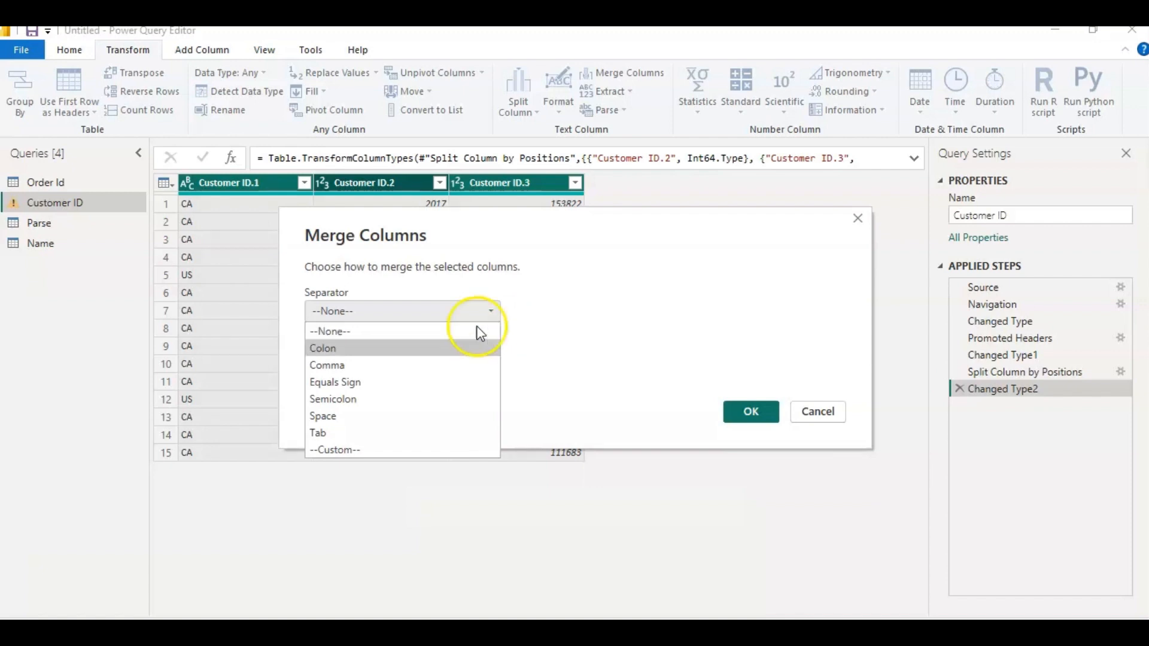
left_click(392, 450)
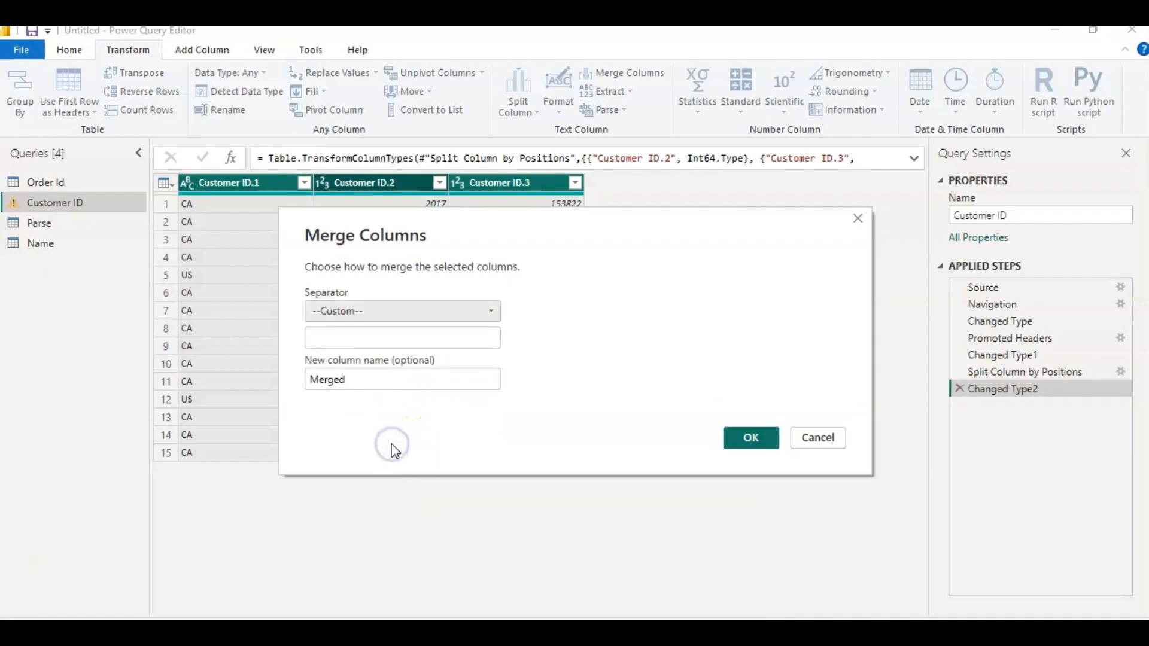
left_click(383, 333)
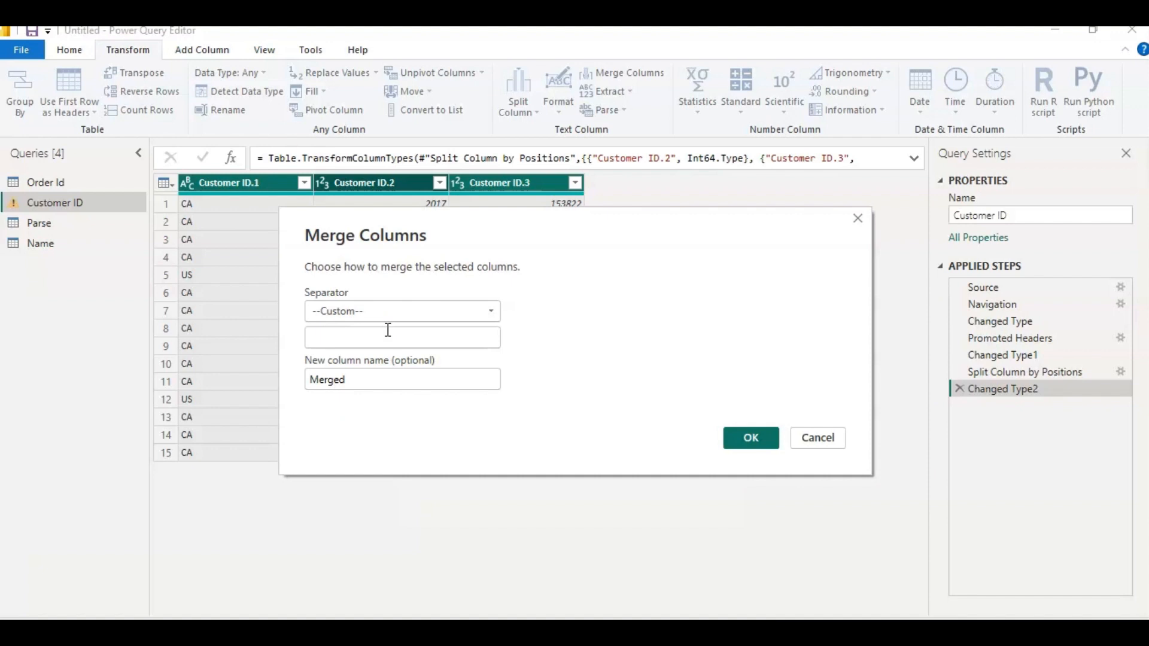
left_click(415, 306)
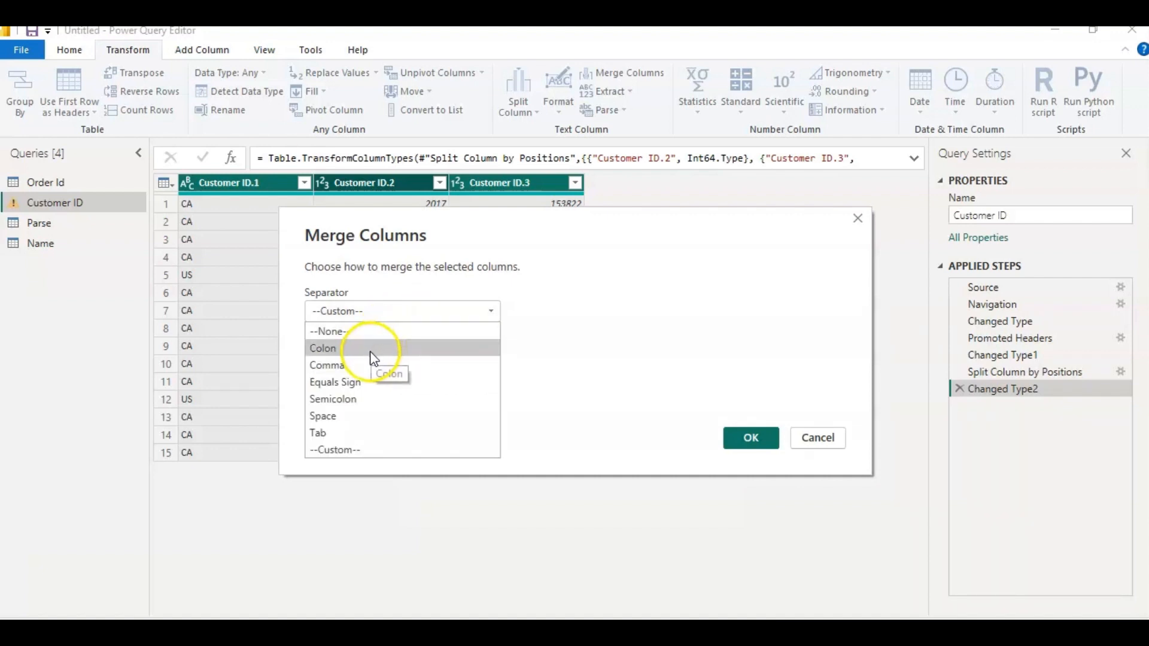
left_click(372, 349)
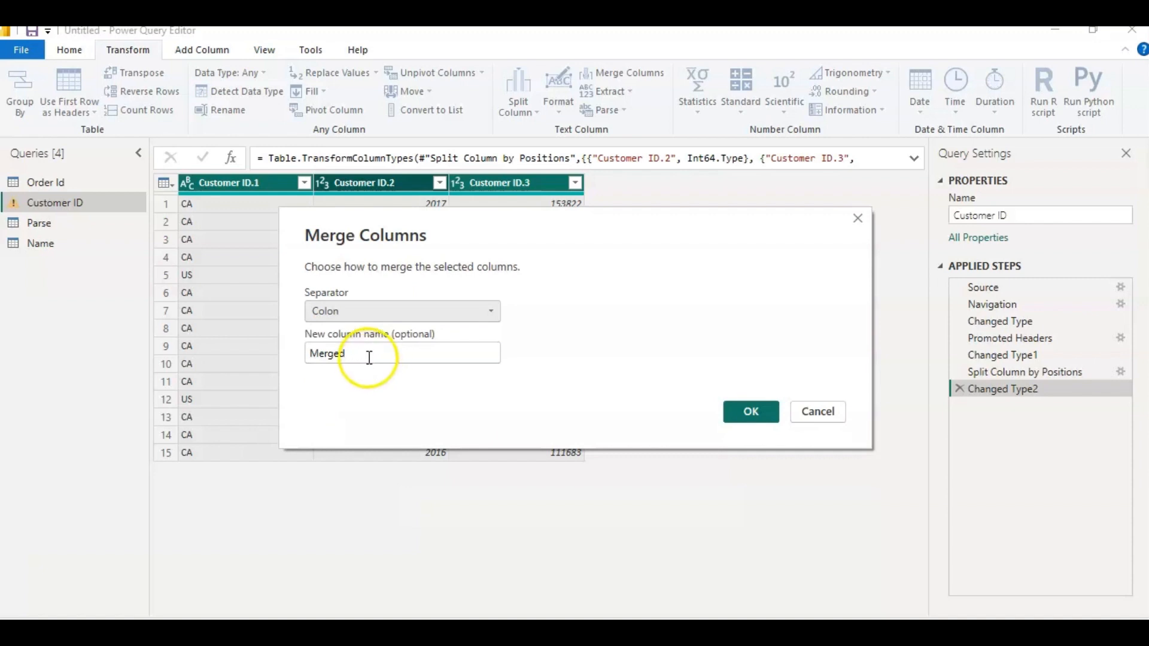
Name the merged column Customer ID and apply the merge
left_click(369, 357)
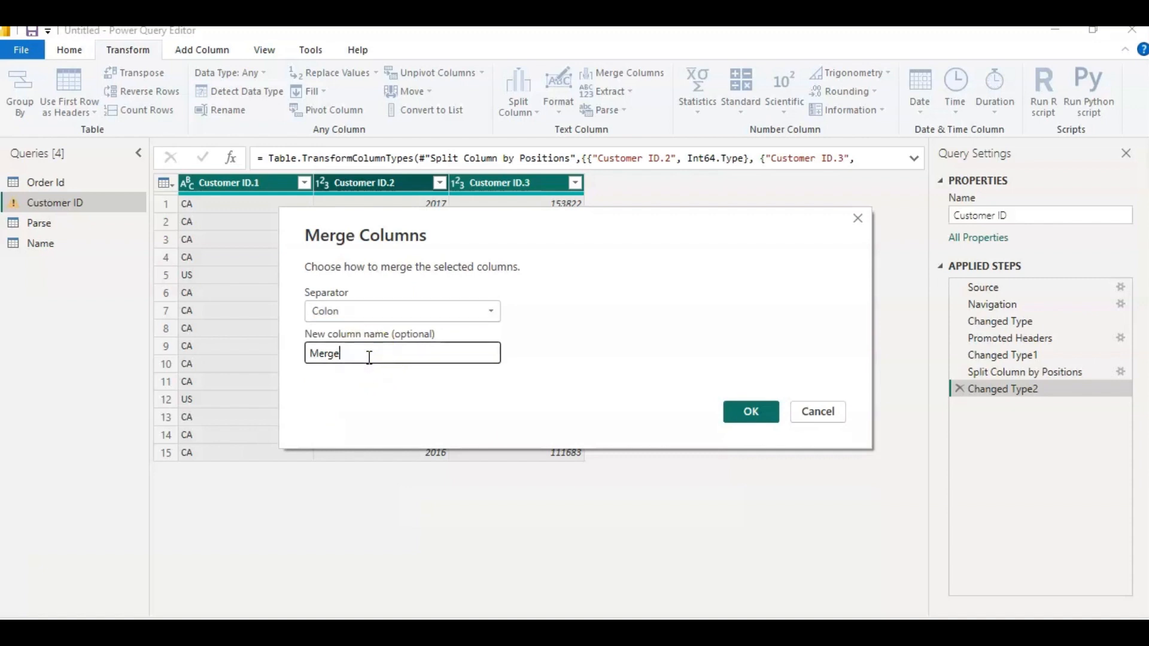
key("BackSpace")
key("BackSpace")
key("BackSpace")
key("BackSpace")
key("BackSpace")
key("BackSpace")
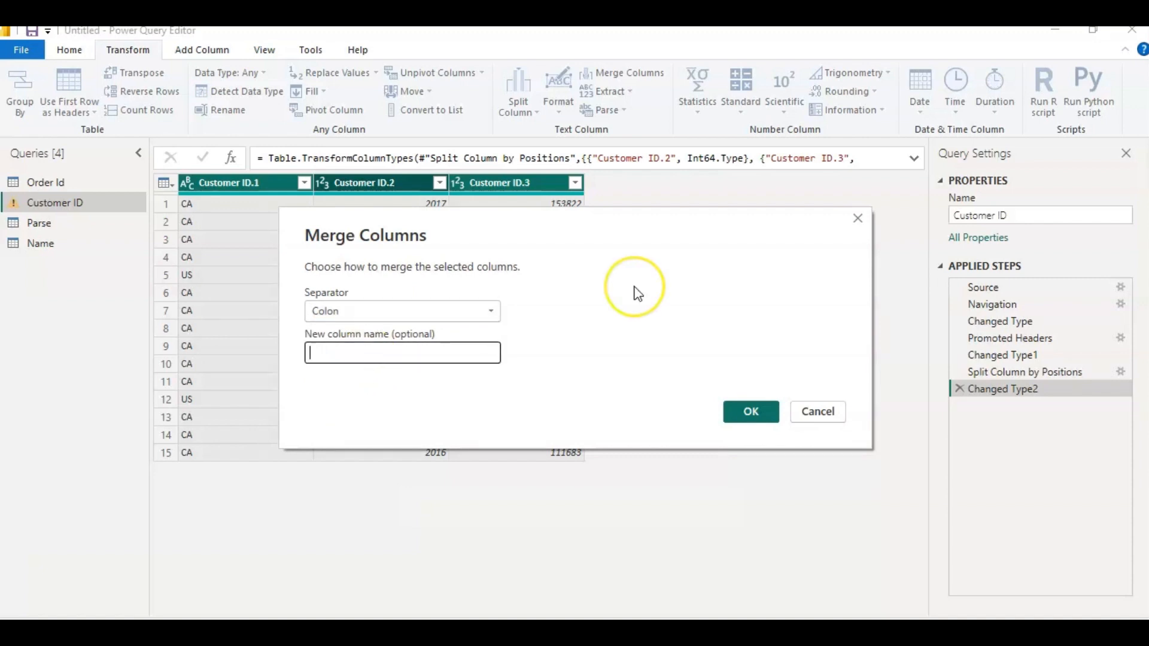
type("Customer ID")
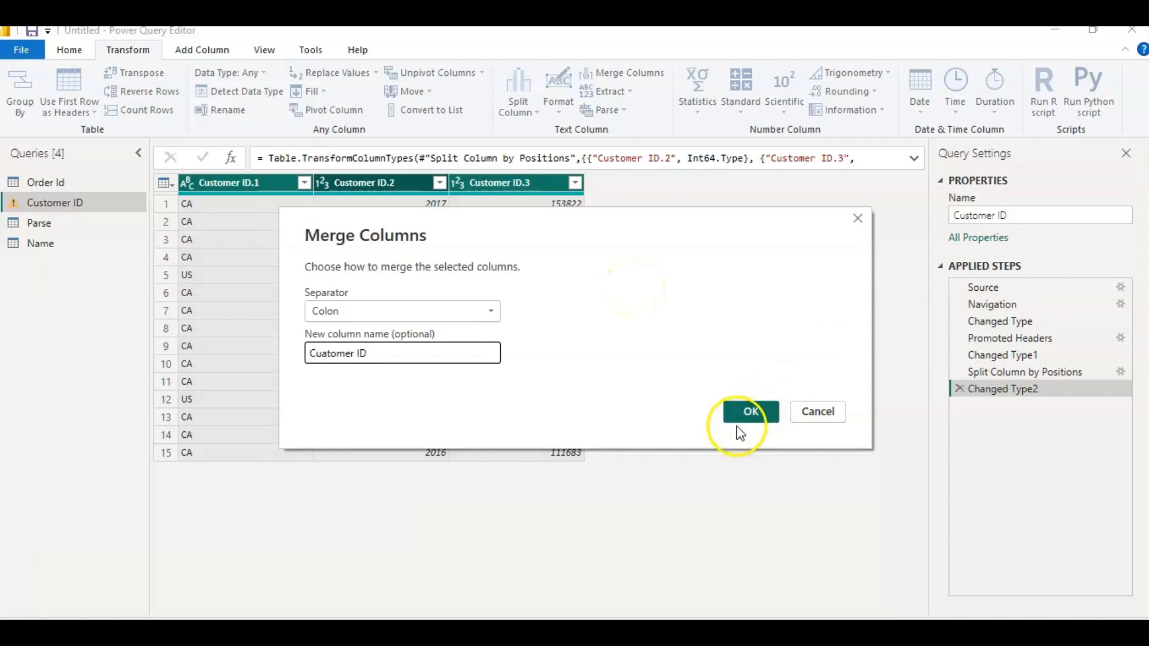
left_click(745, 414)
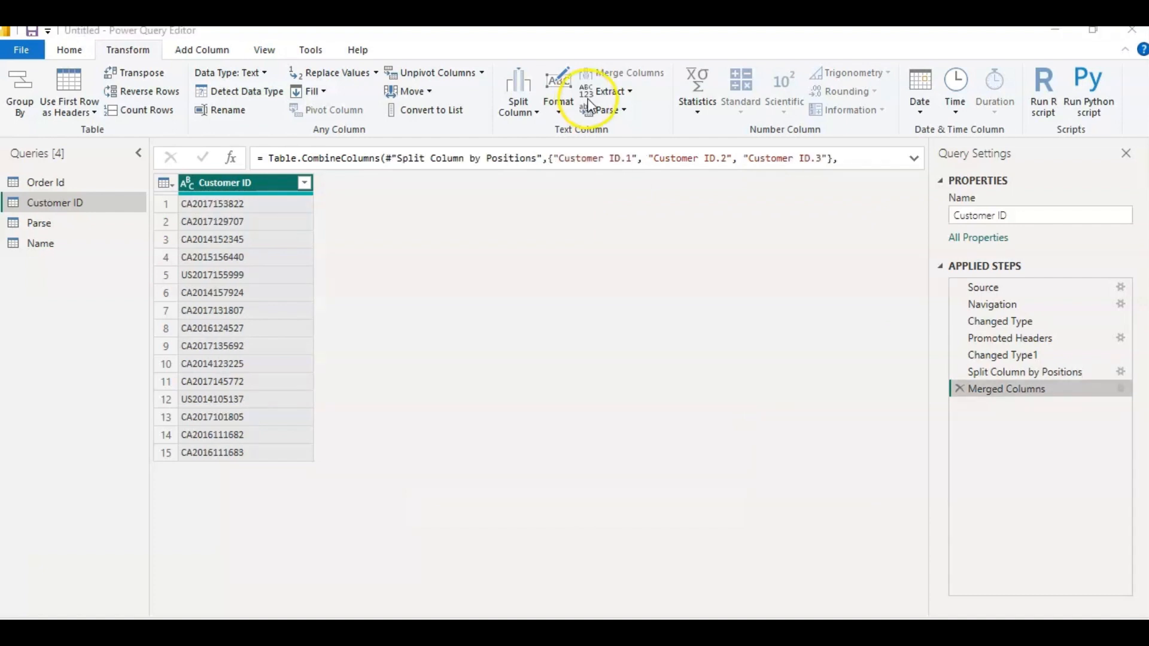
Extract the text length of every value in the Customer Name column of the Name query
left_click(630, 92)
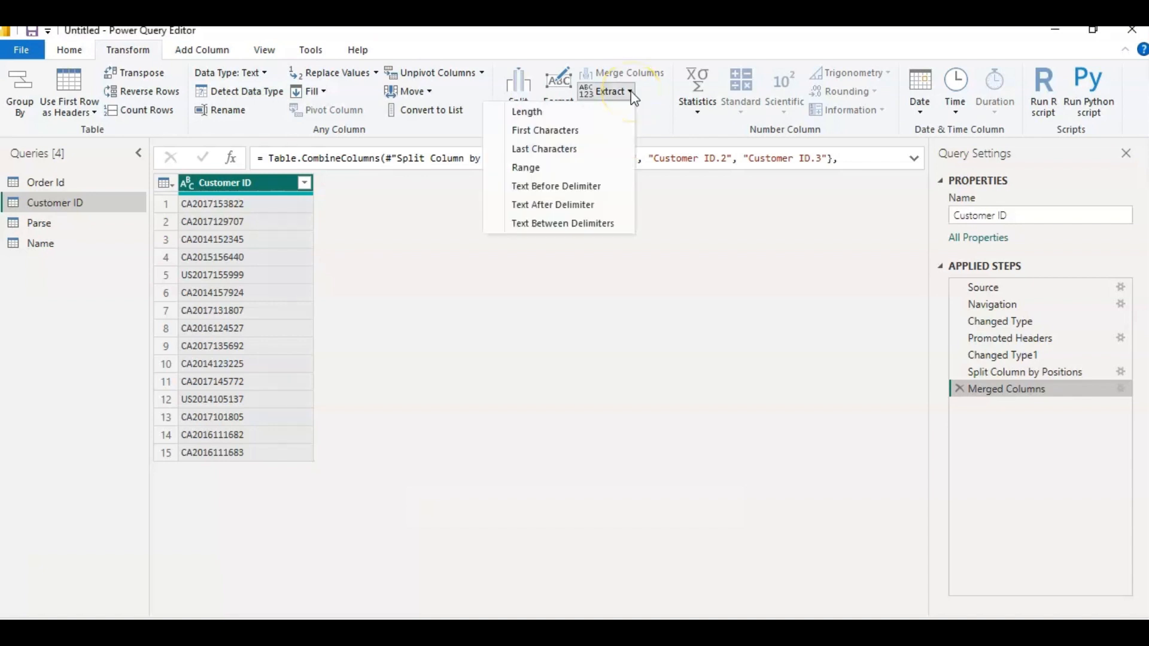
left_click(593, 95)
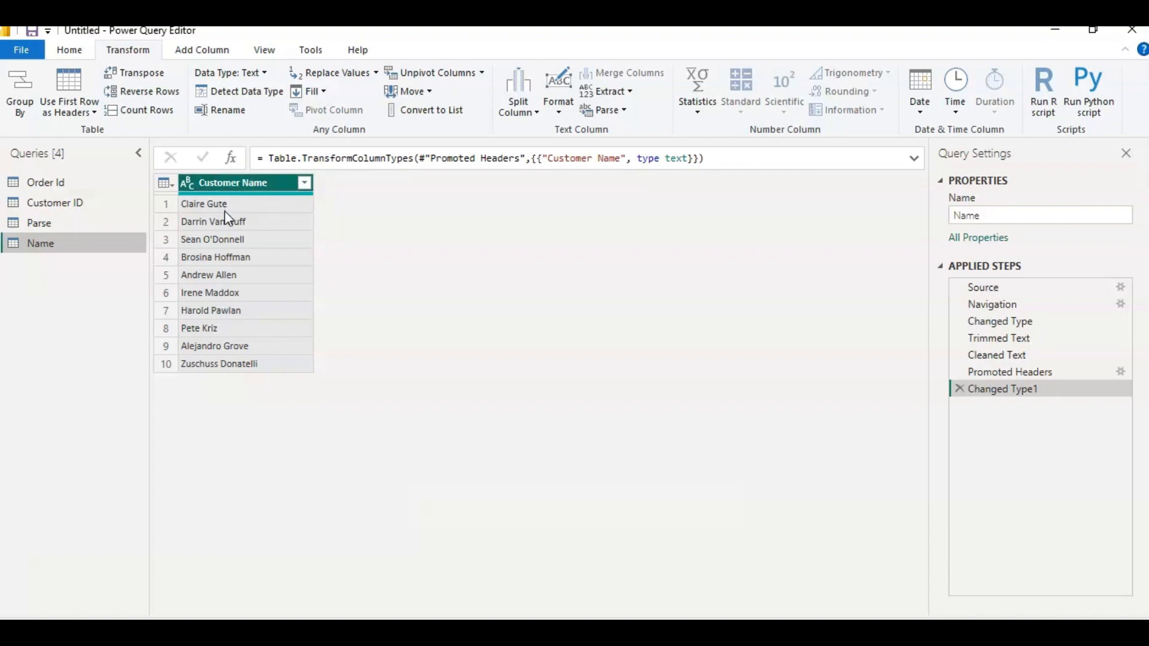
left_click(237, 179)
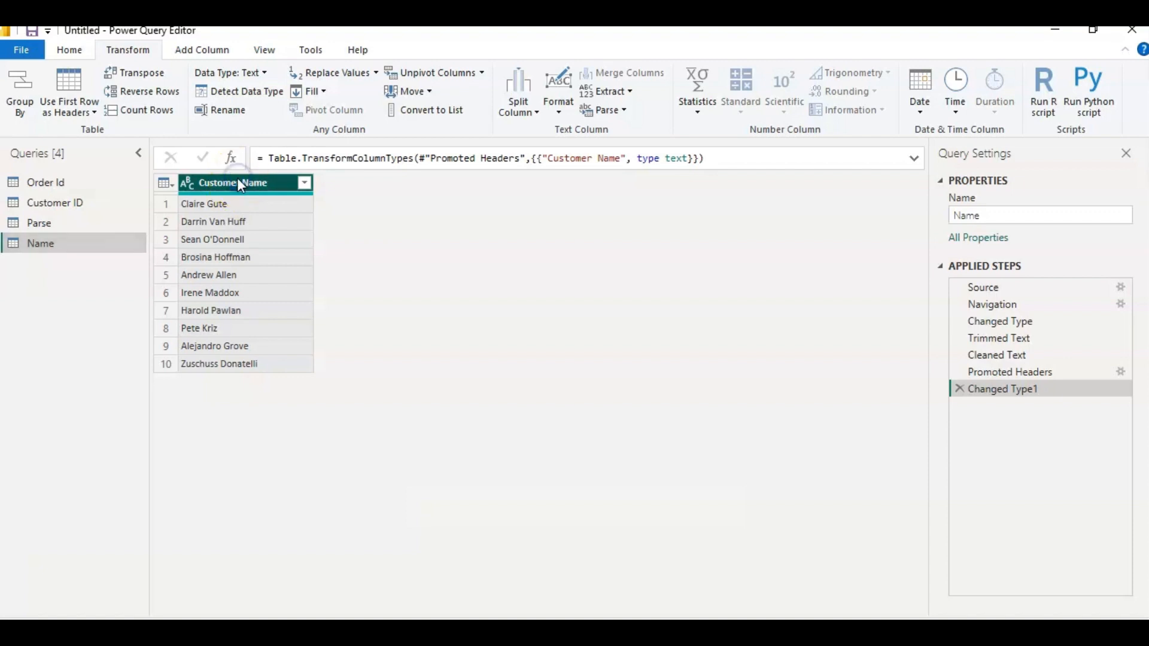
left_click(631, 92)
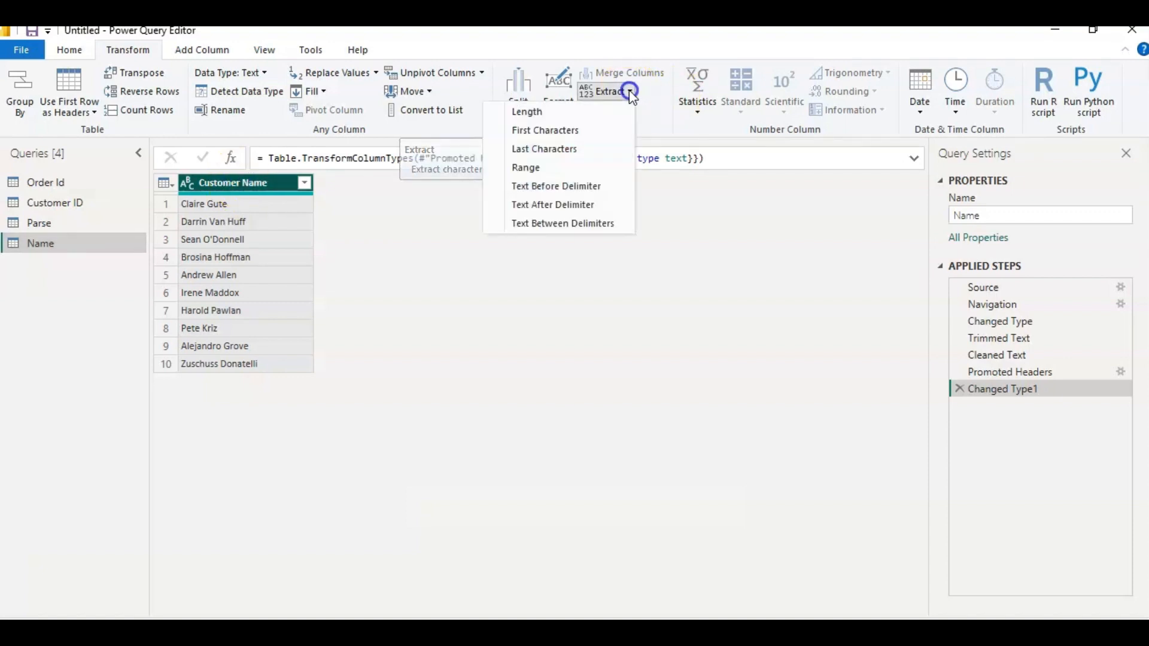
left_click(575, 111)
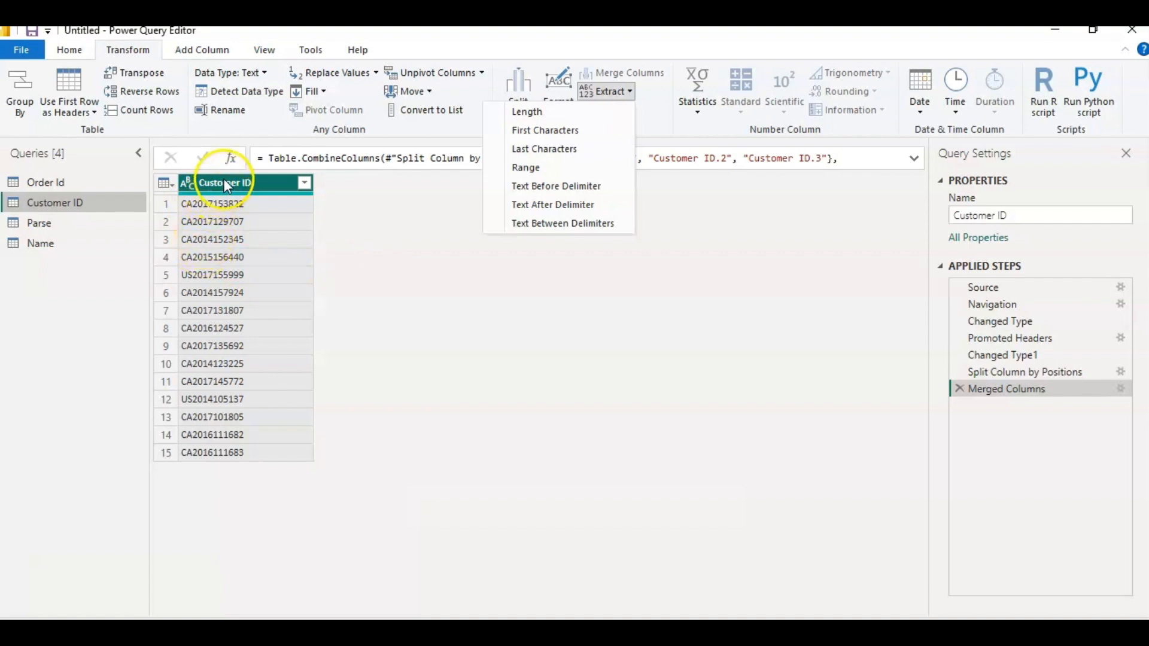
Extract the first 6 characters of every value in the Customer ID column of the Customer ID query
left_click(573, 132)
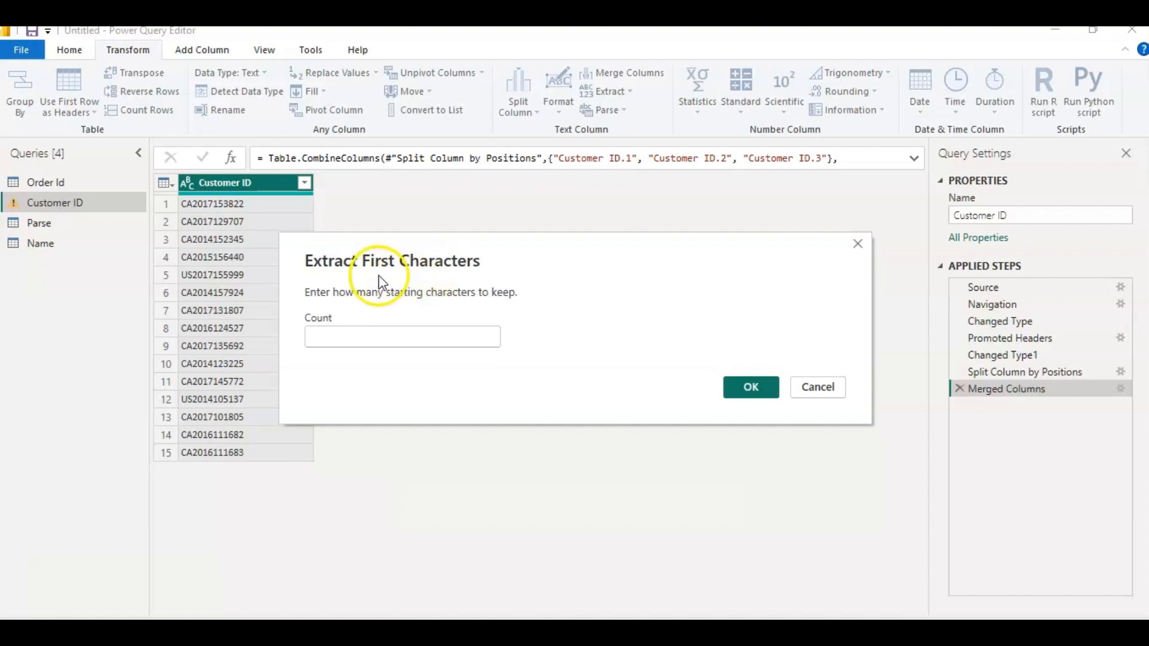
left_click(343, 329)
type("6")
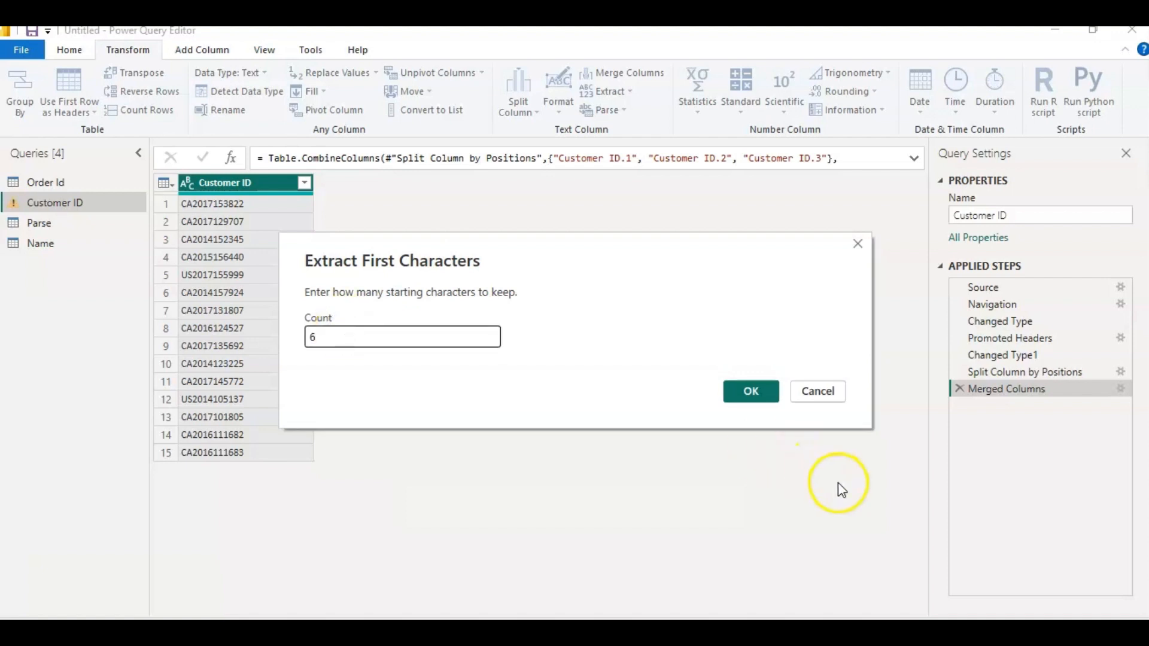
left_click(755, 394)
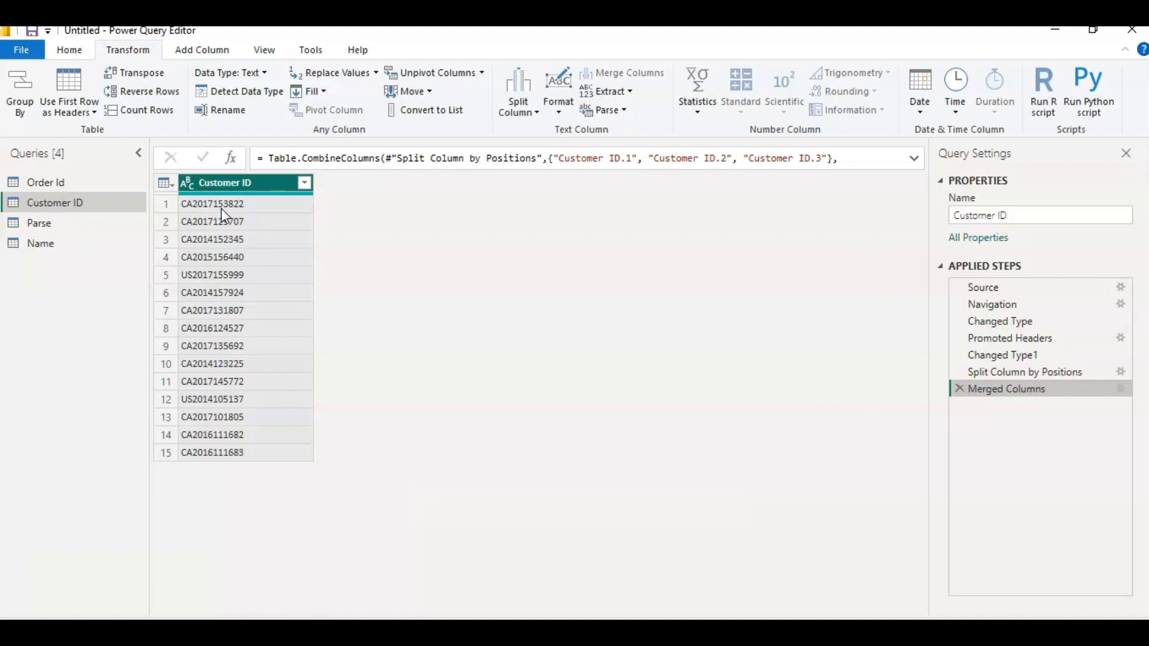
Extract the last 6 characters of every value in the Customer ID column
left_click(628, 94)
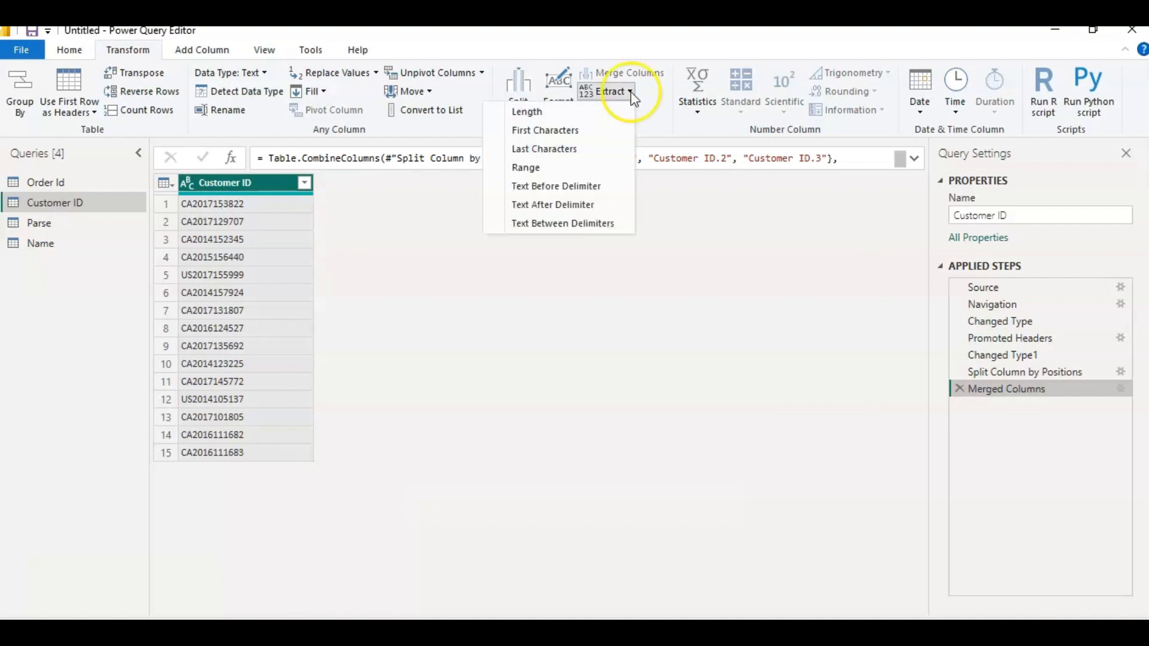
left_click(643, 95)
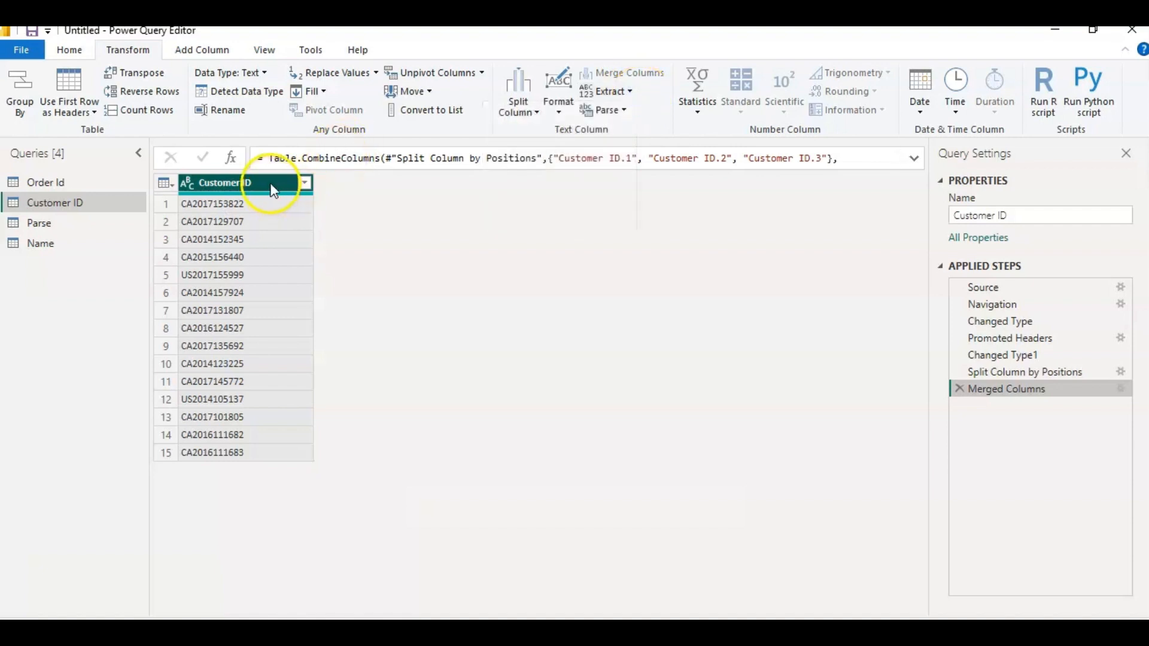
left_click(629, 92)
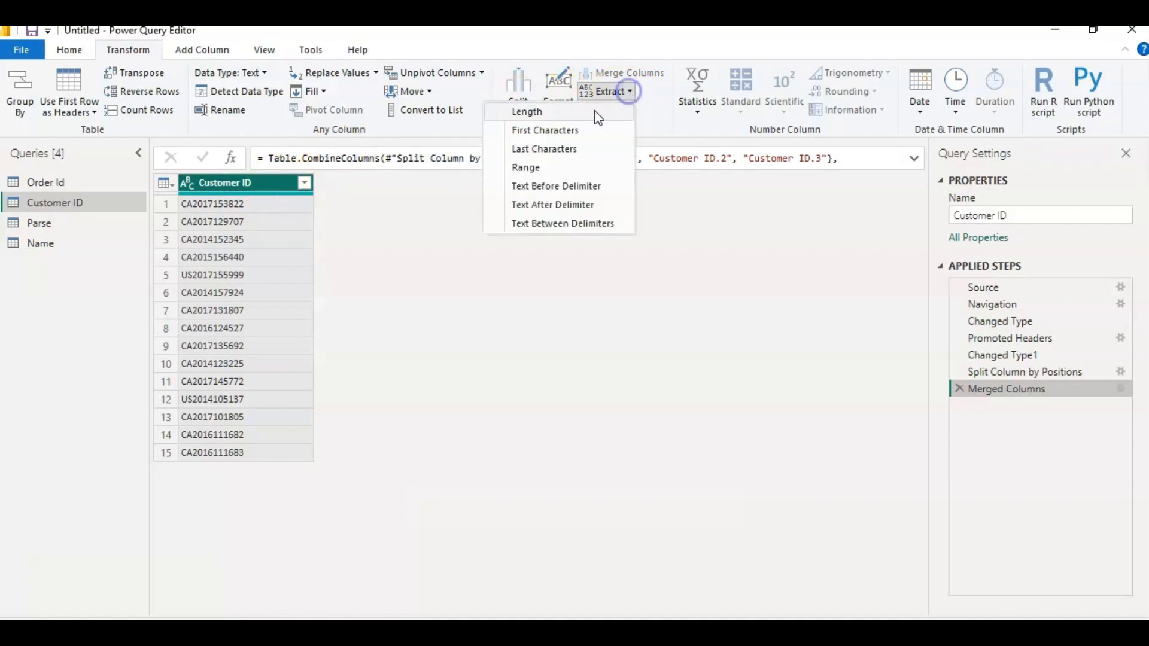
left_click(569, 148)
left_click(340, 317)
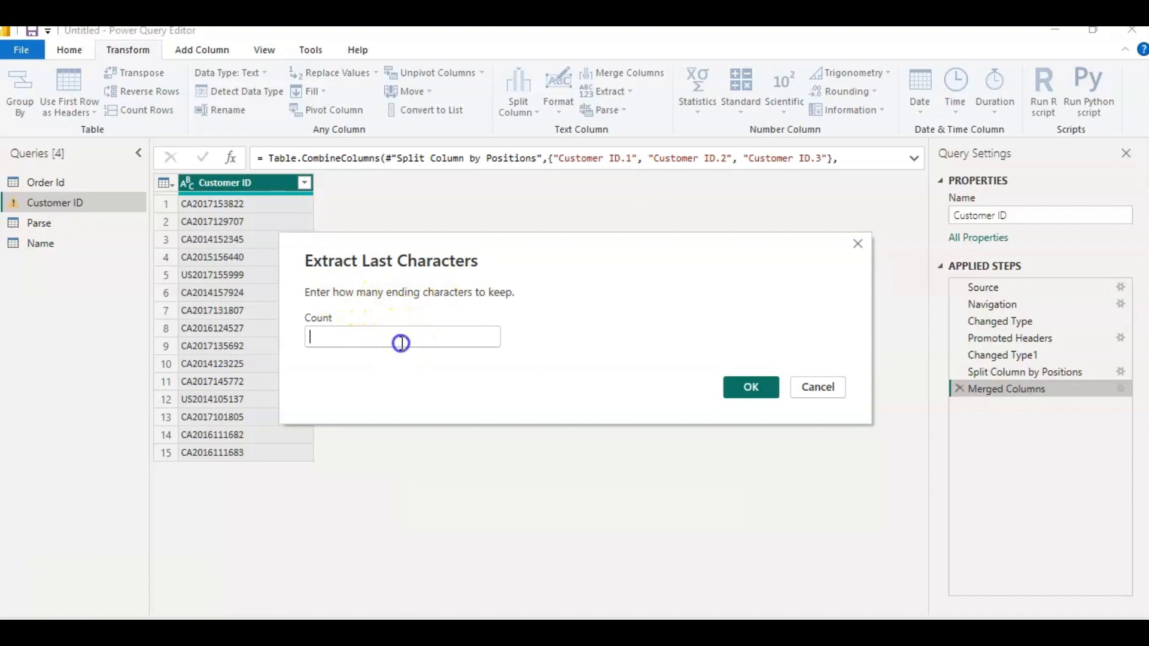
type("6")
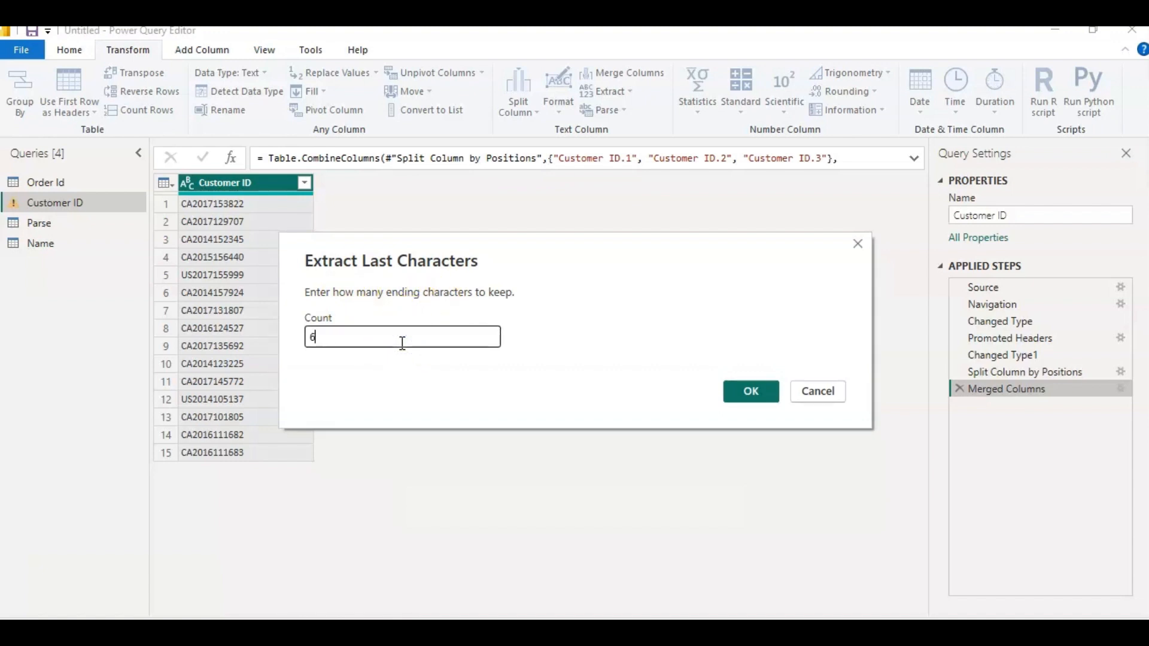
left_click(748, 388)
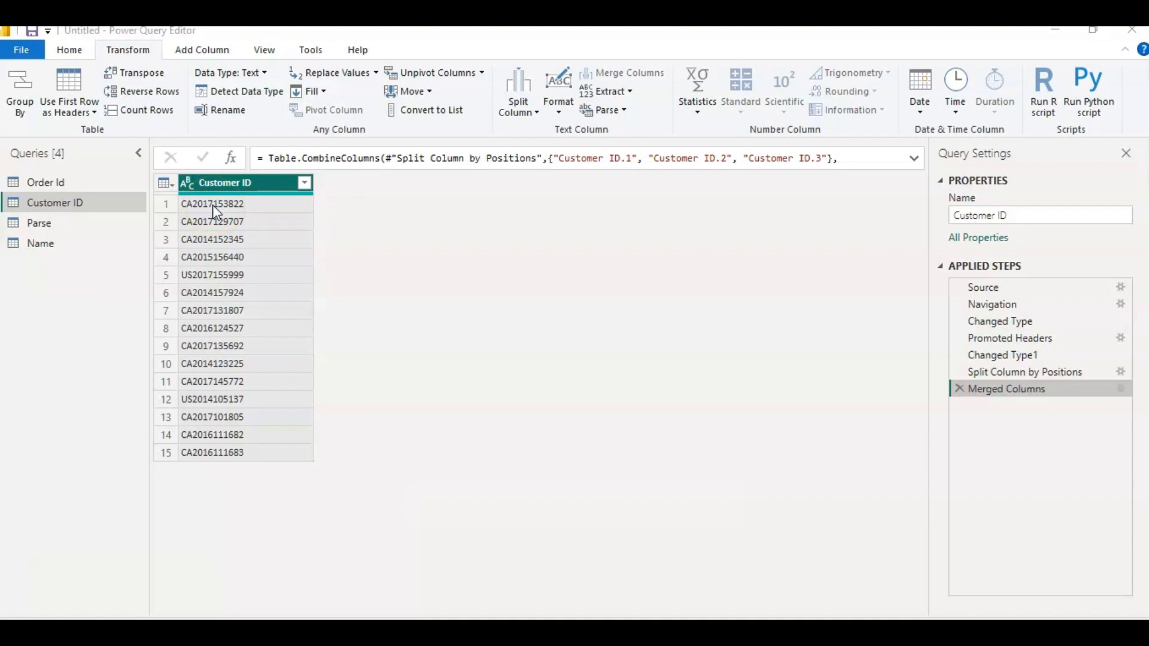
Extract a text range from the Customer ID column with starting index 2 and 4 characters
left_click(223, 181)
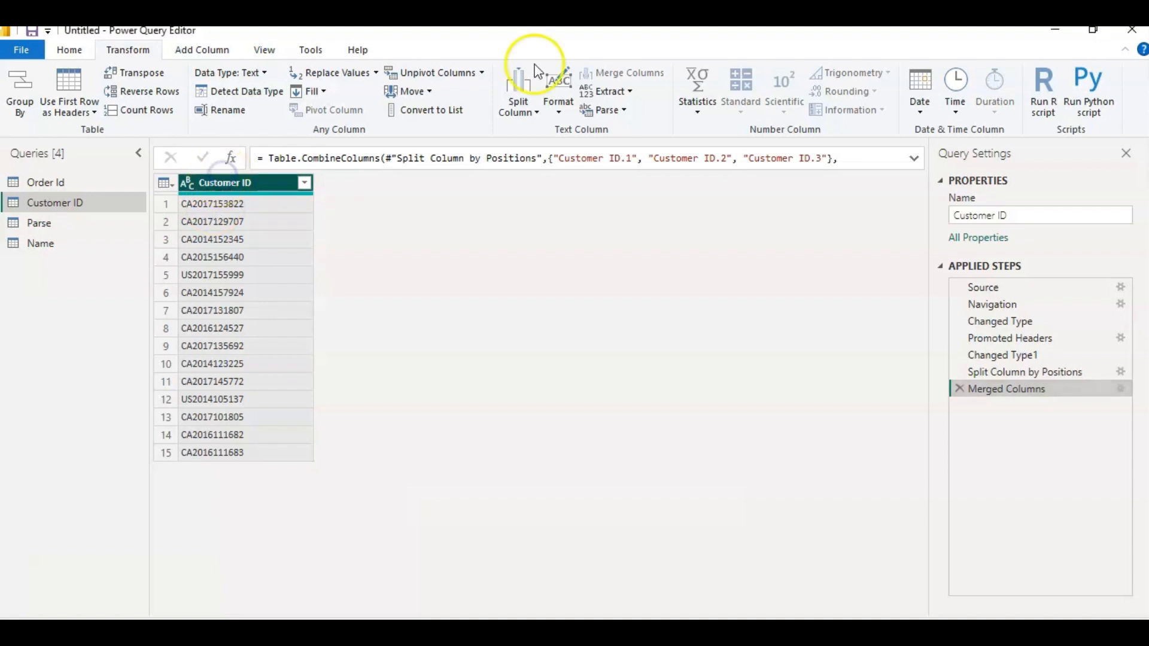
left_click(624, 92)
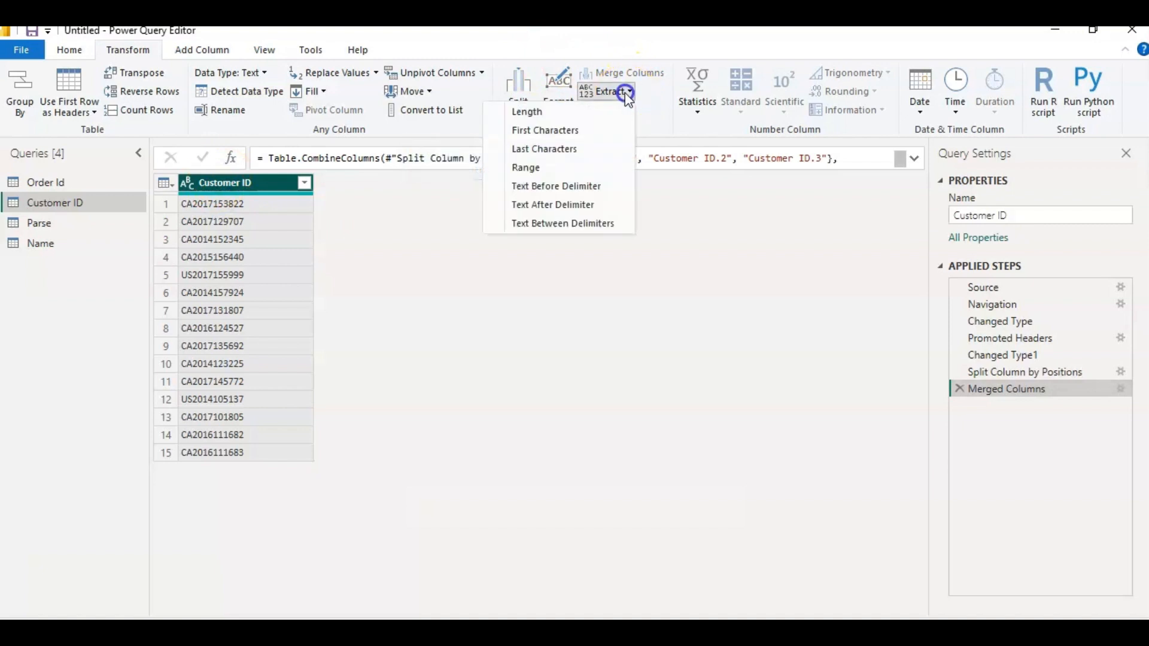
left_click(578, 168)
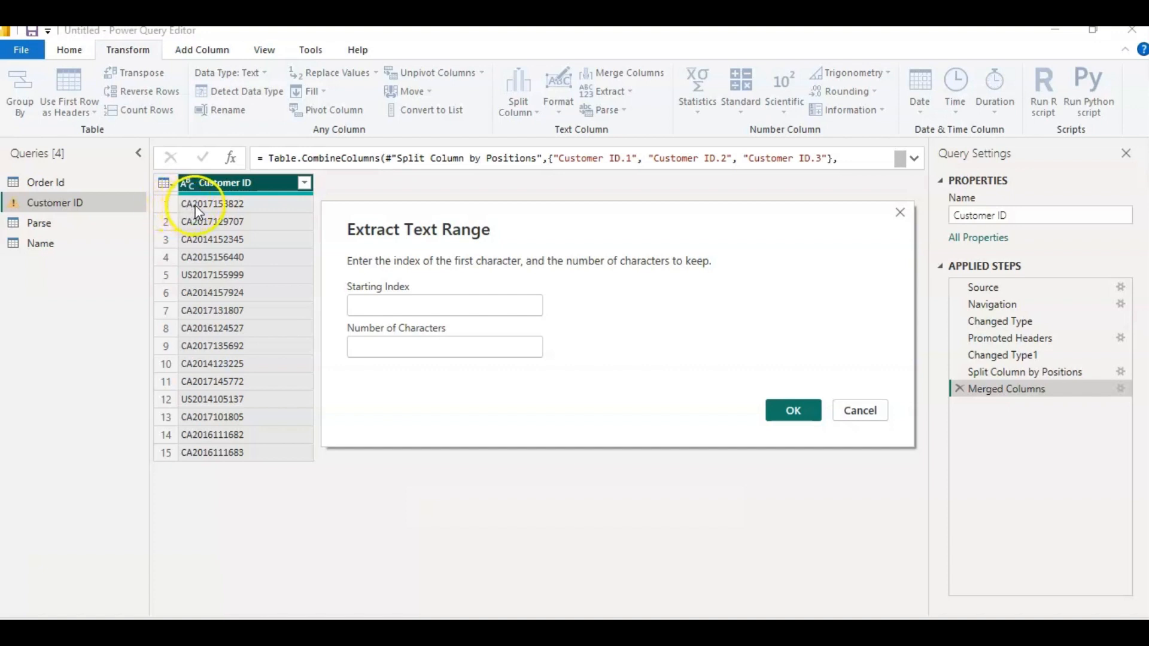
left_click(384, 308)
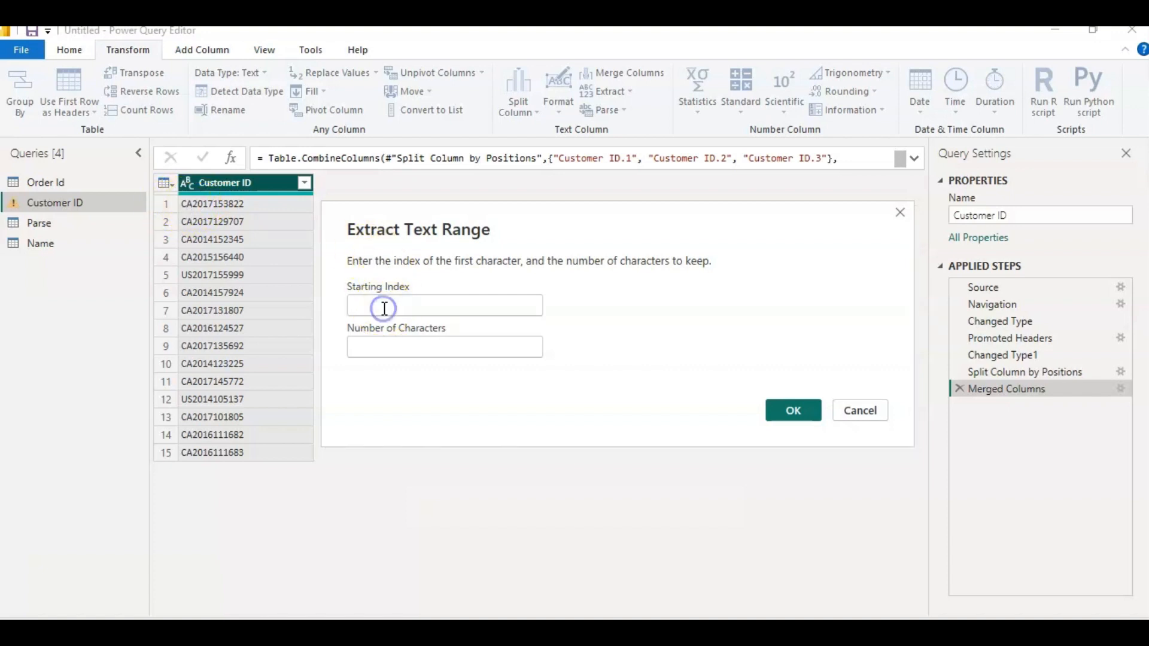
type("2")
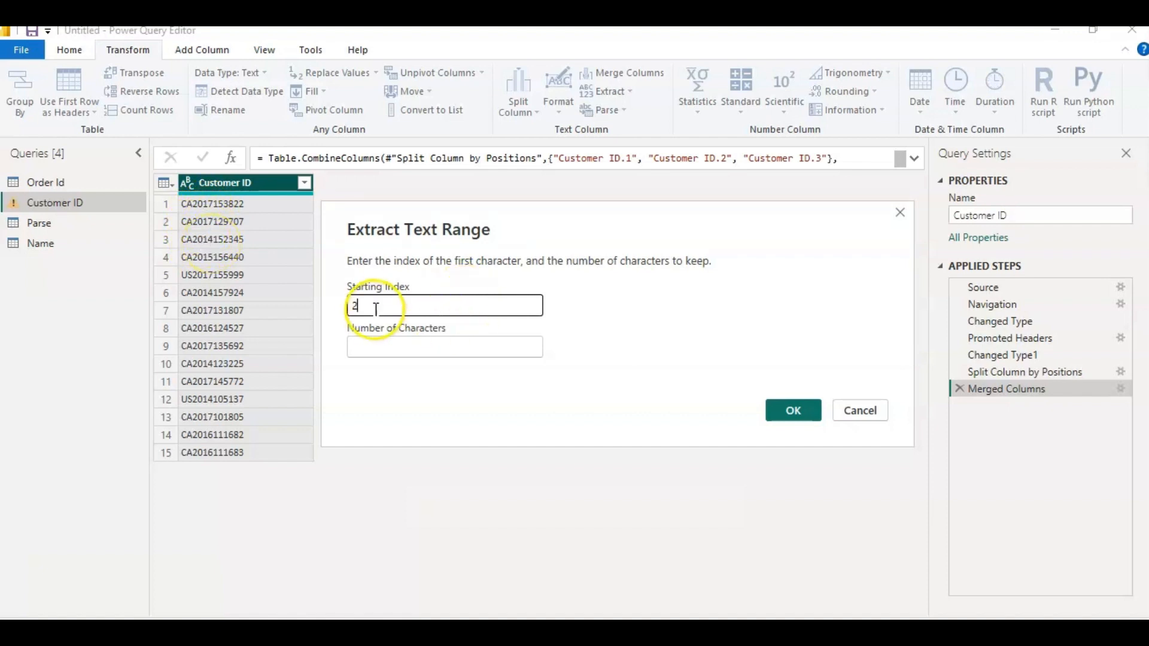
left_click(375, 348)
type("4")
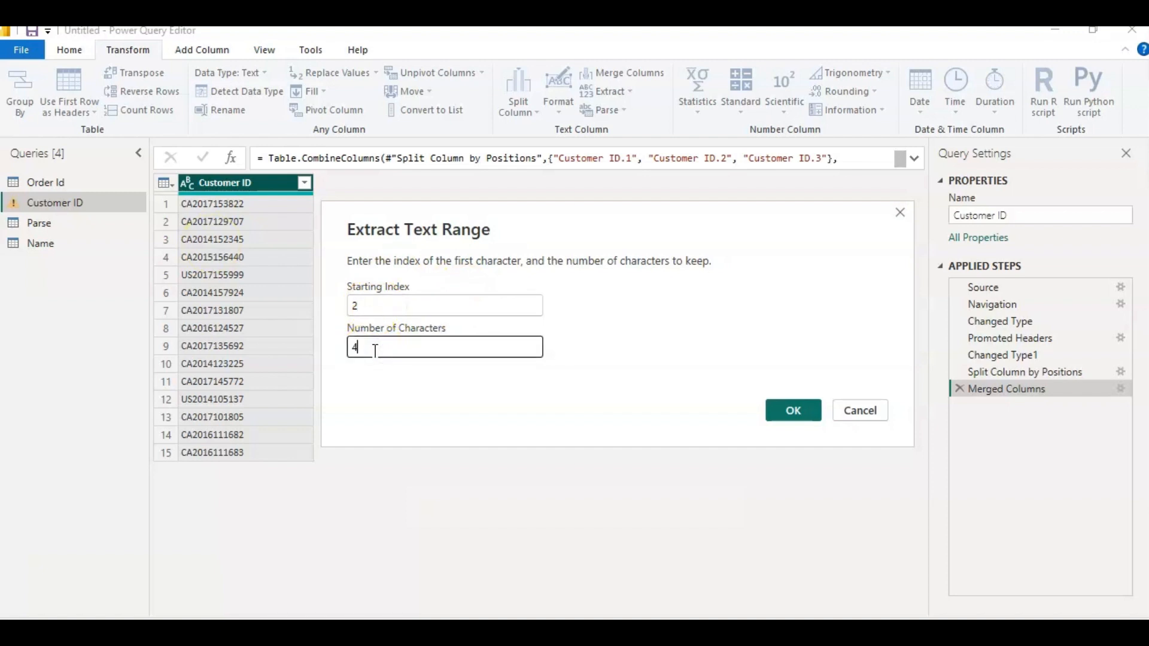
left_click(798, 418)
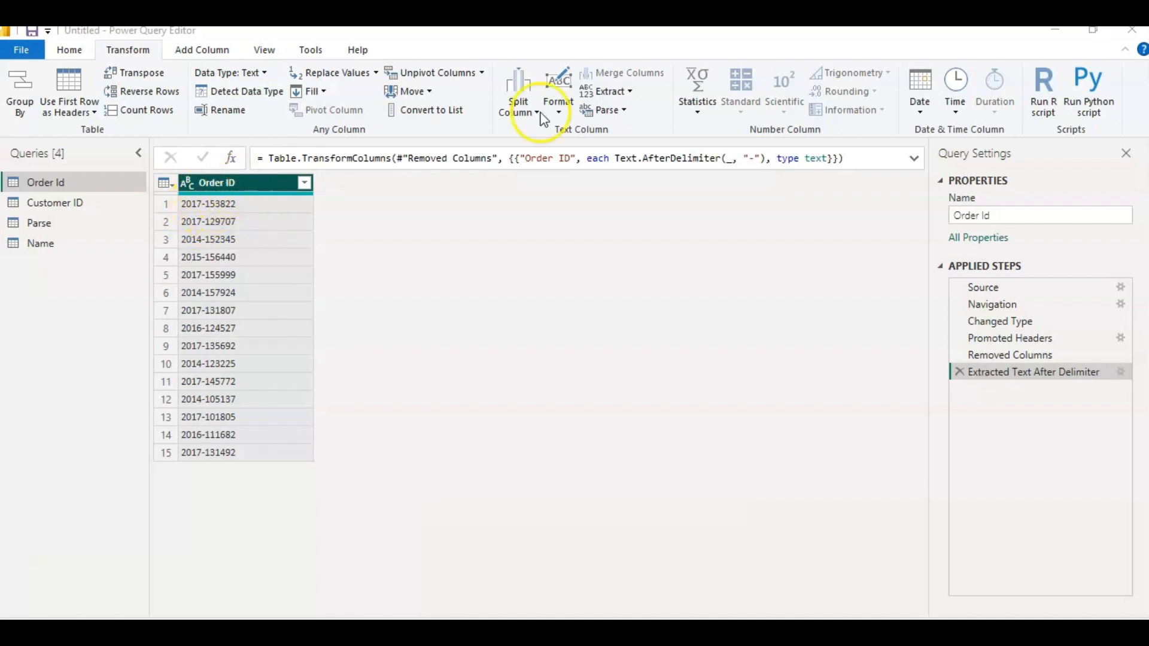
Extract the text before the "-" delimiter in the Order ID column of the Order Id query
left_click(626, 92)
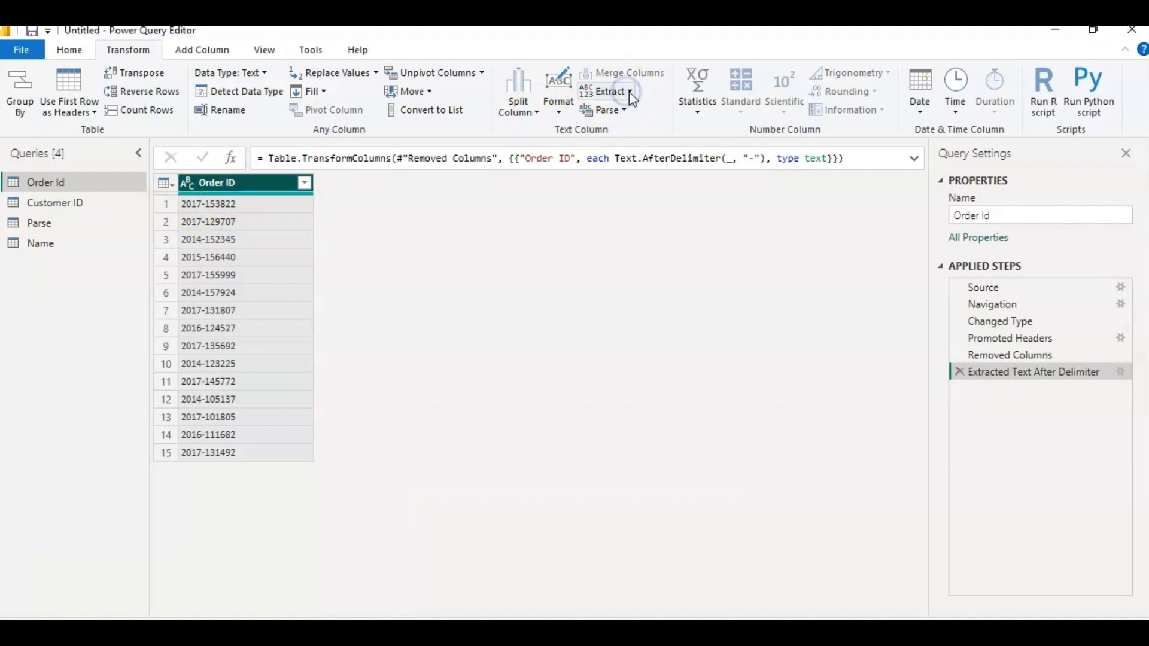
left_click(629, 92)
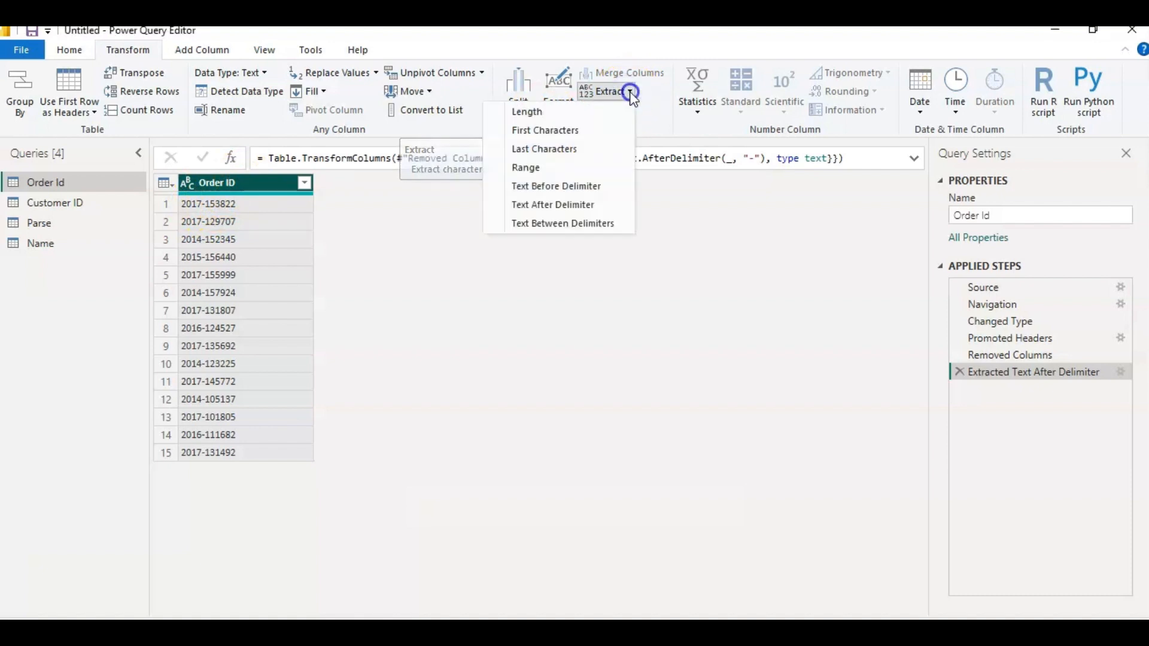
left_click(591, 186)
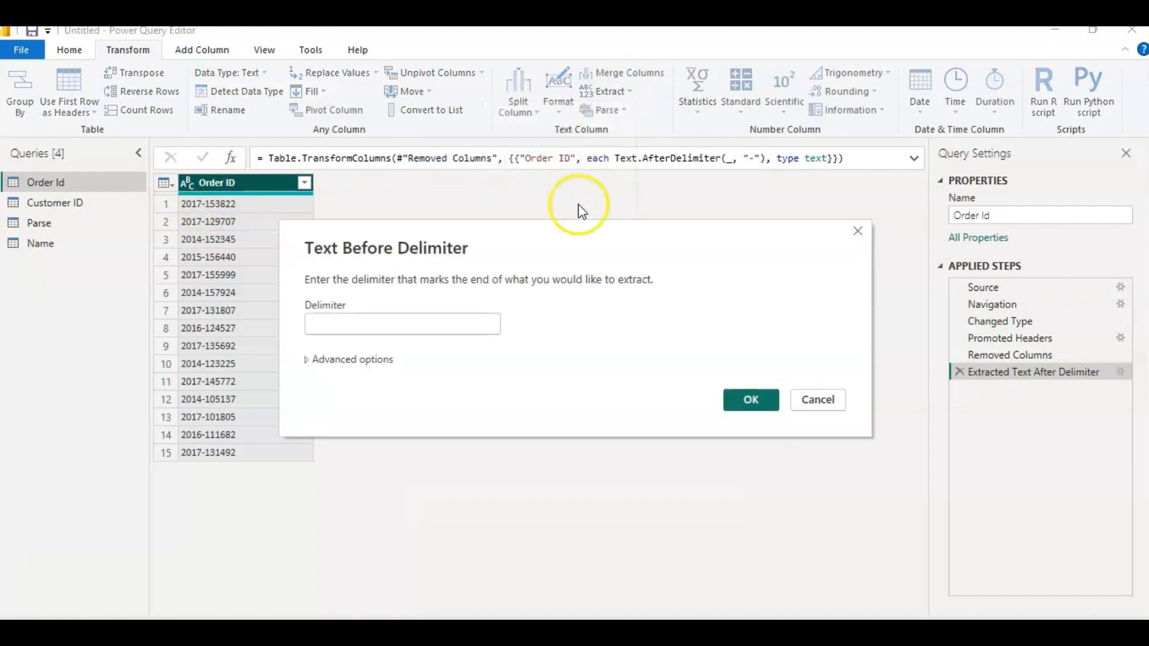
left_click(410, 324)
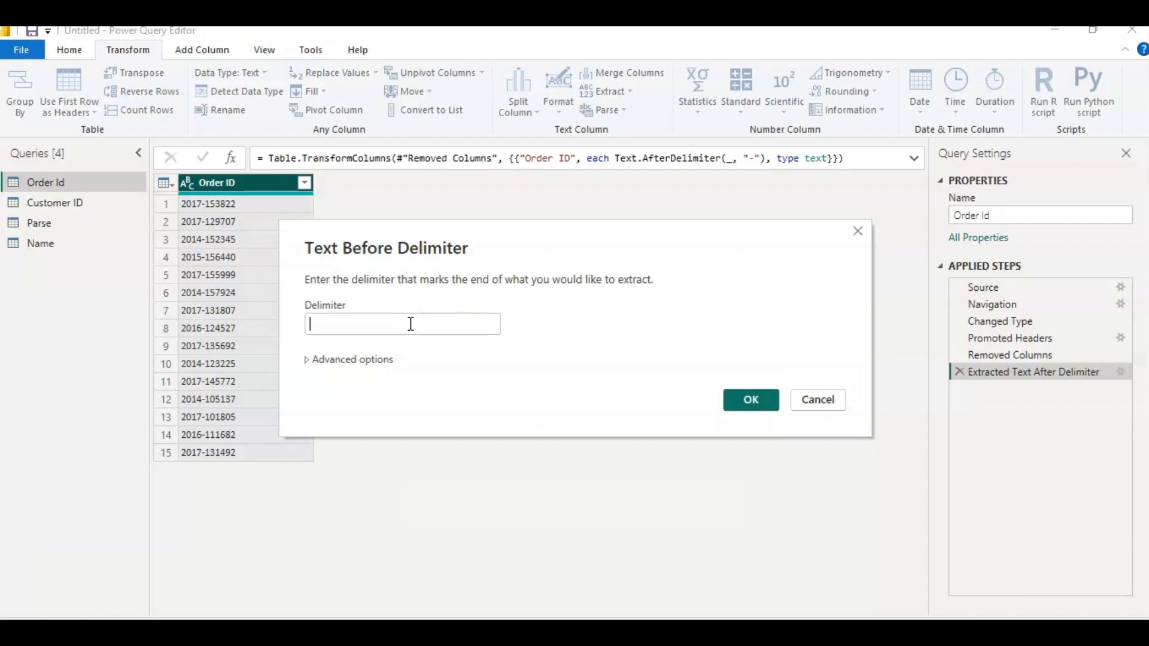
type("-")
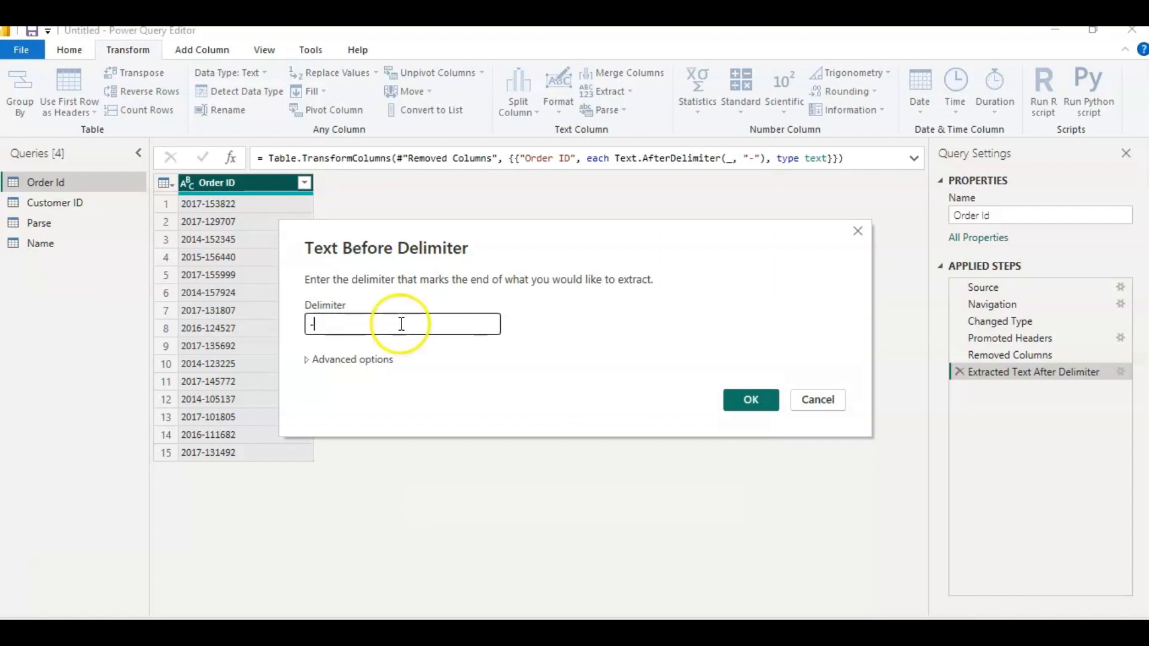
left_click(758, 400)
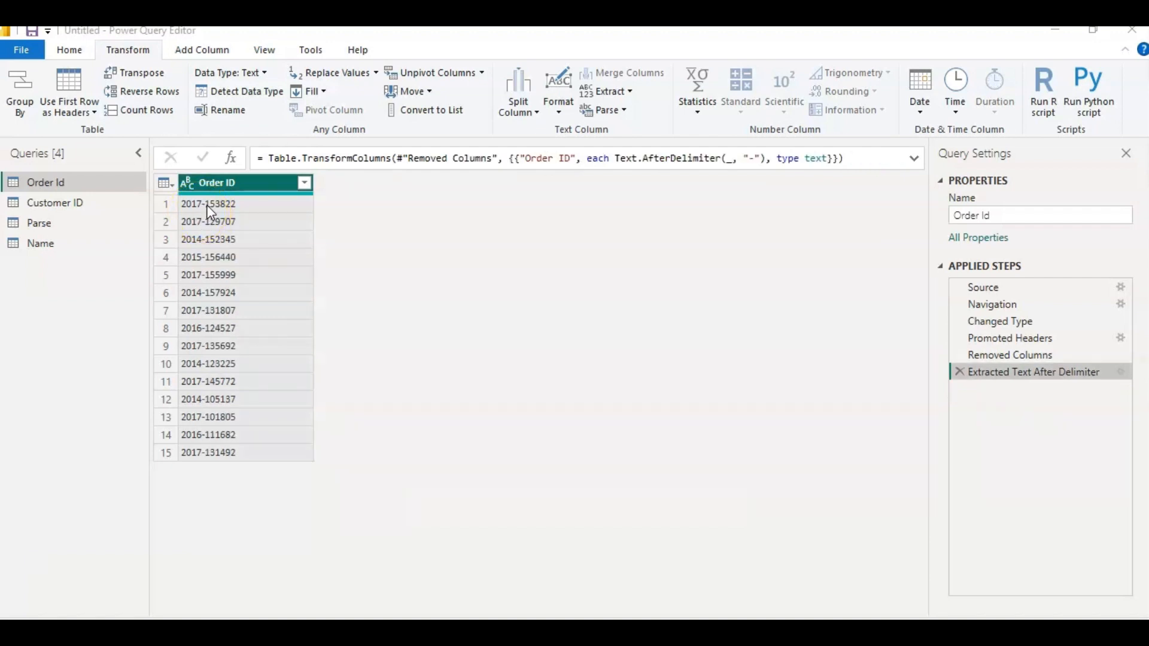
Extract the text after the "-" delimiter in the Order ID column
left_click(419, 162)
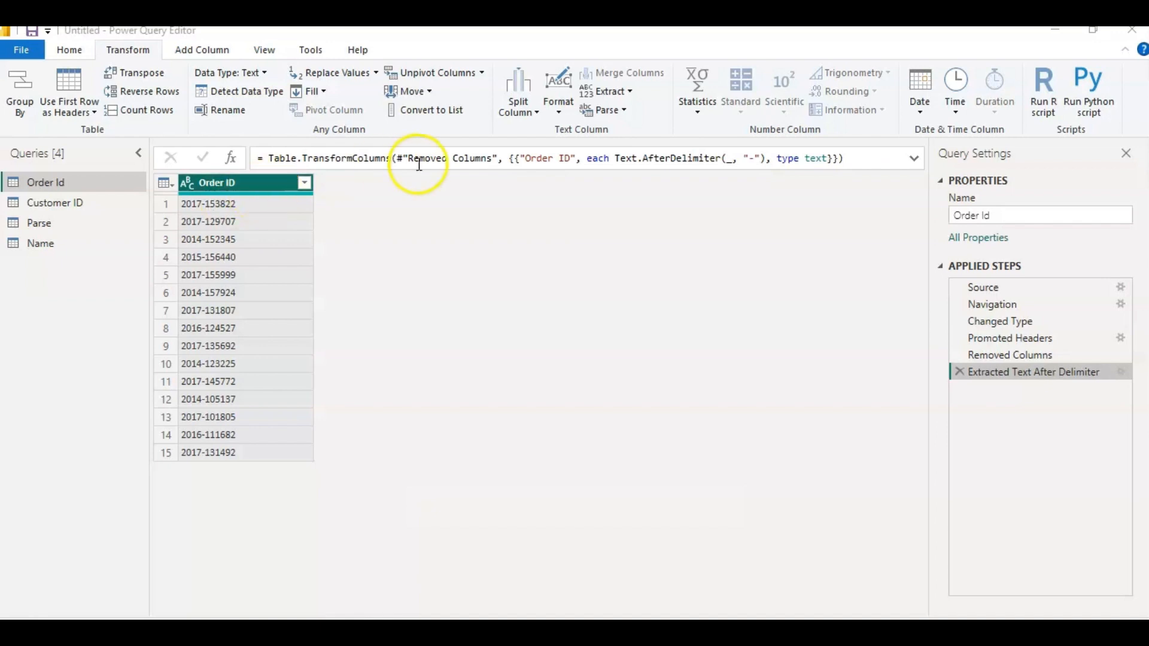
left_click(630, 92)
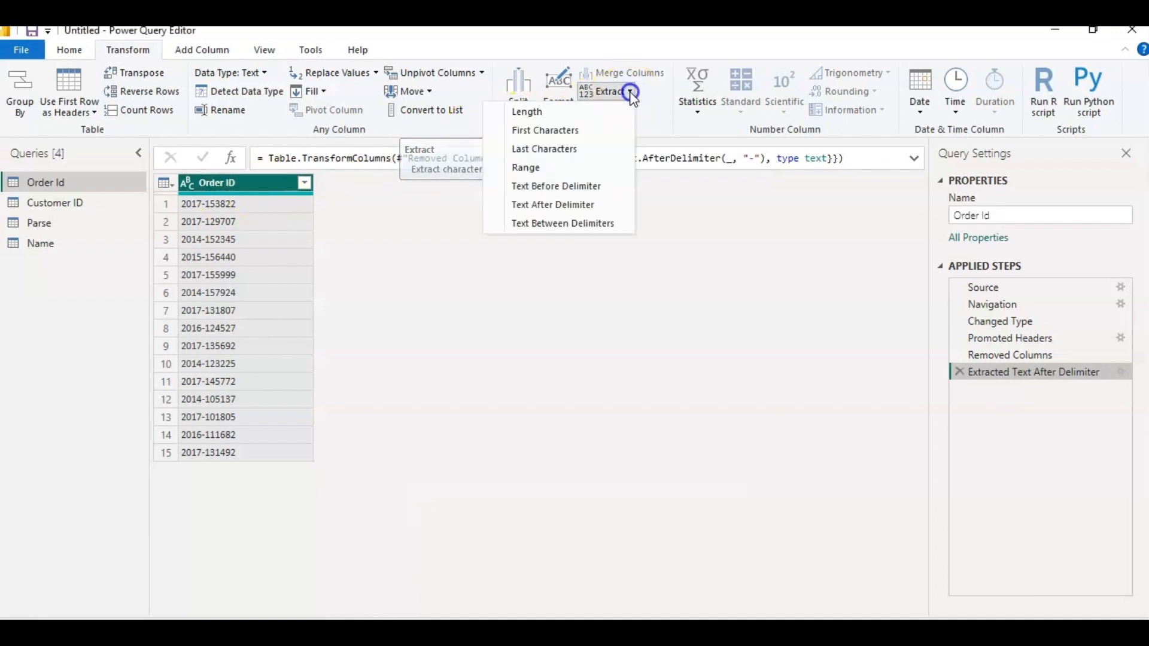
left_click(580, 188)
left_click(576, 205)
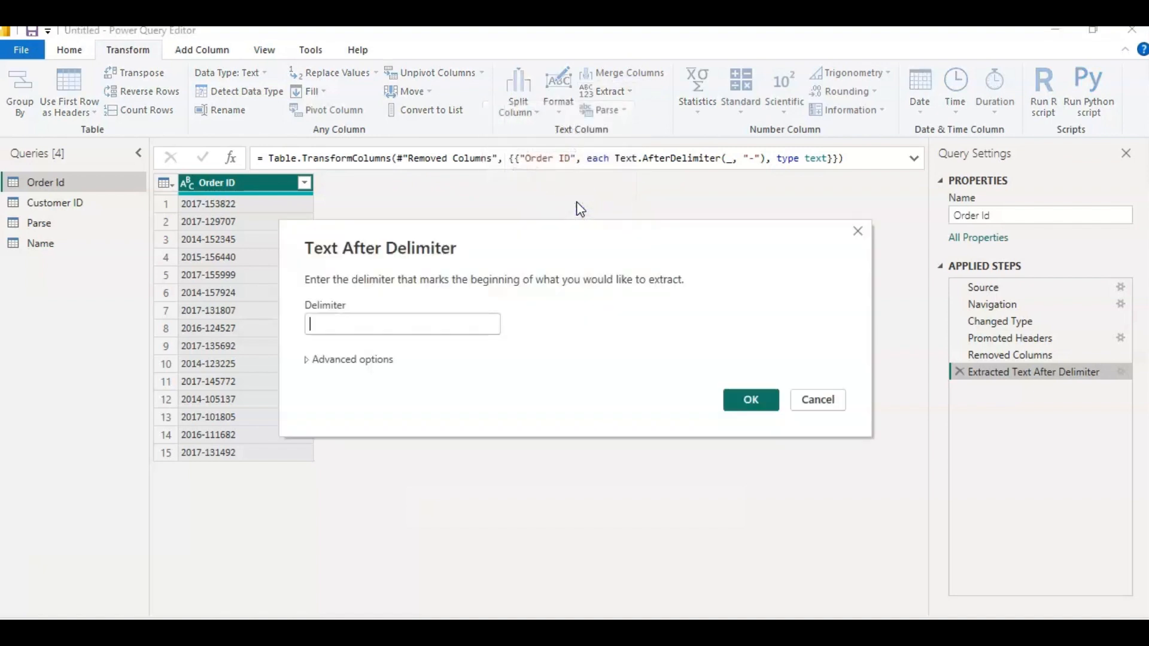
left_click(400, 329)
type("-")
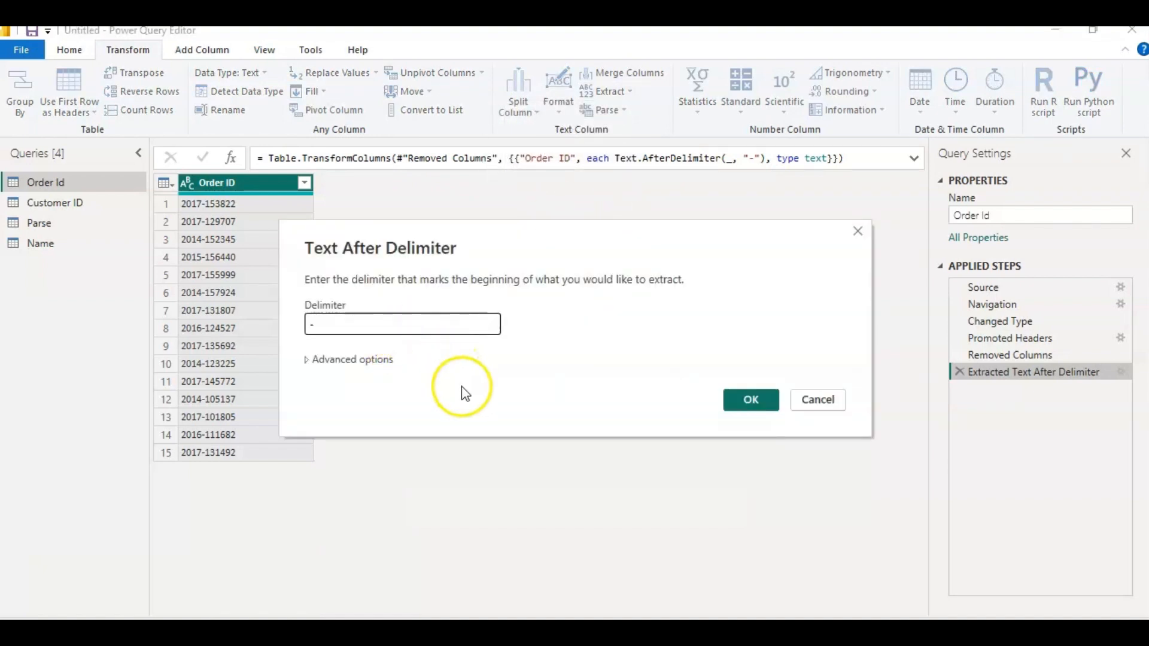
left_click(742, 411)
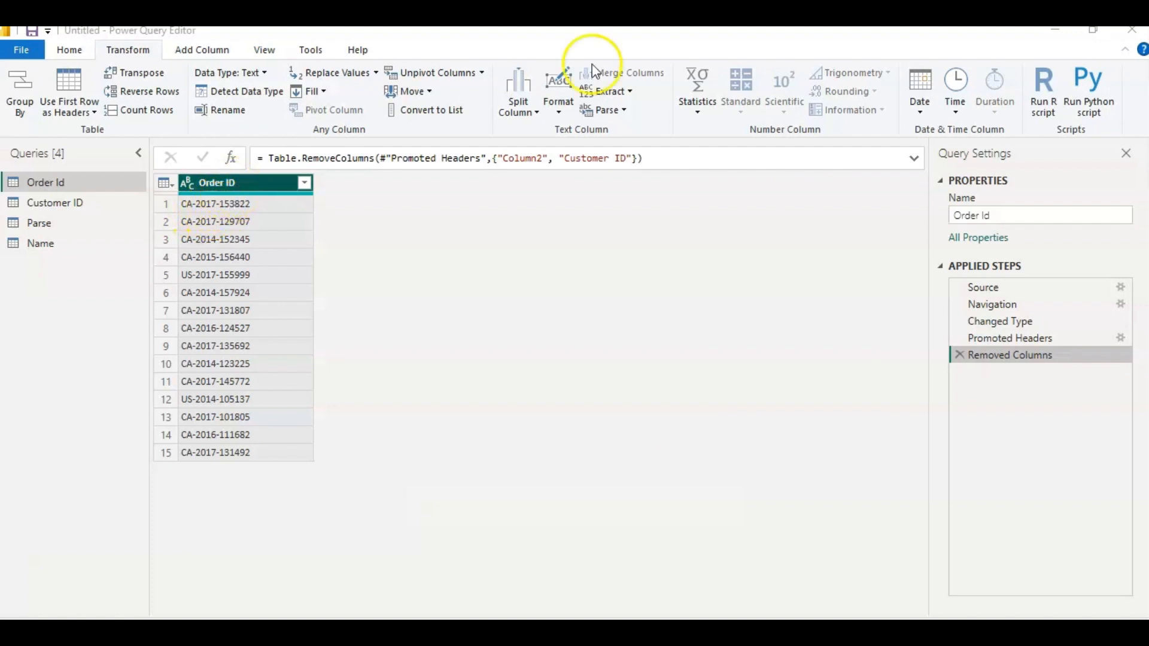
Extract the text between delimiters in the Order ID column, using "-" as both start and end delimiter
left_click(630, 93)
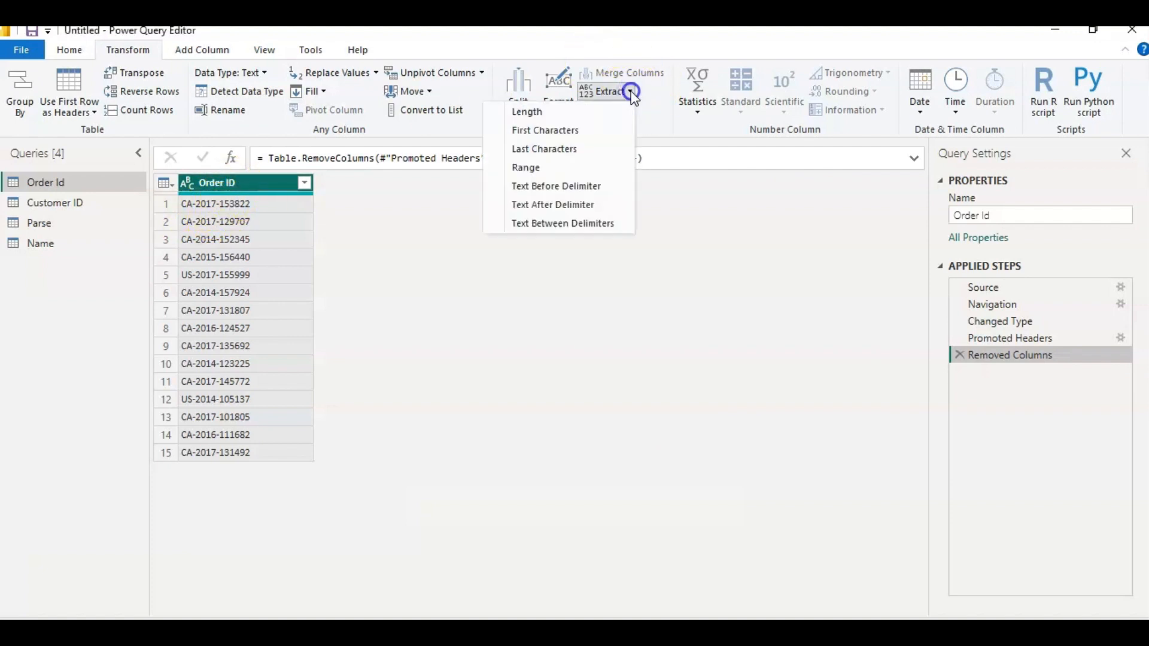
left_click(597, 226)
left_click(443, 303)
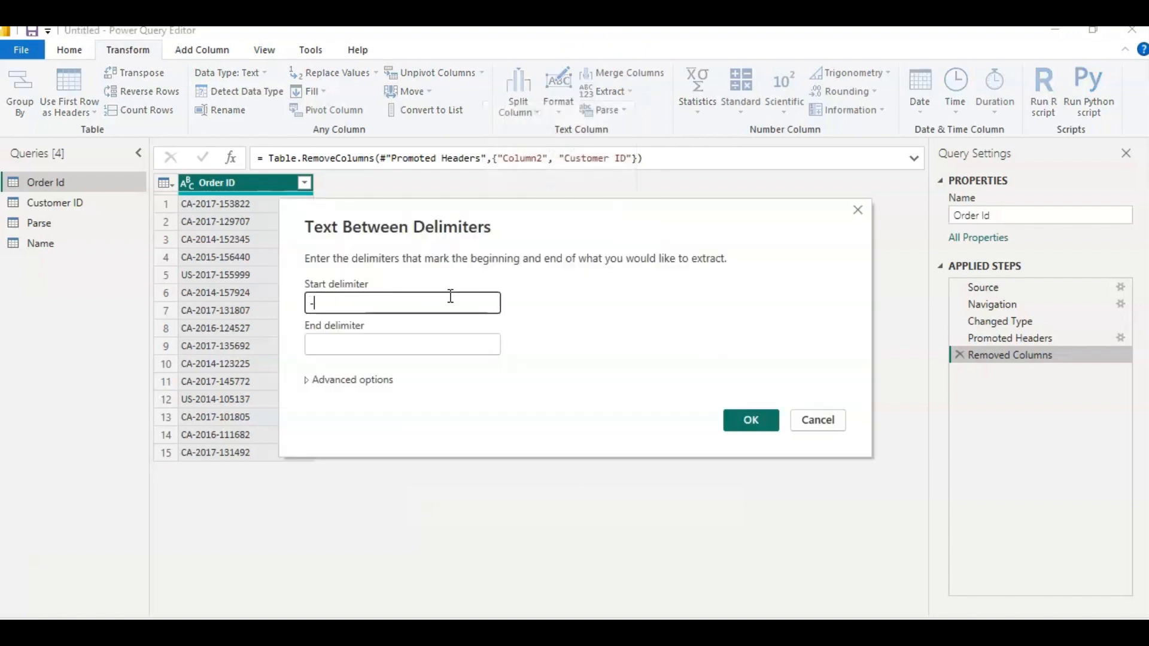
type("-")
left_click(410, 337)
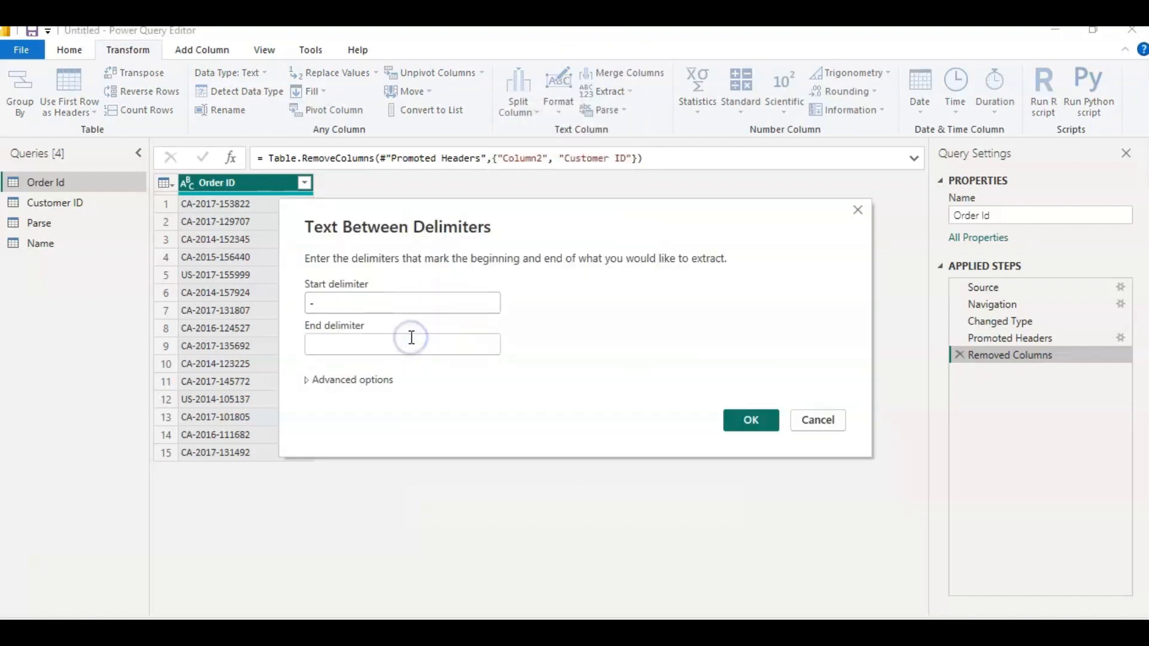
type("-")
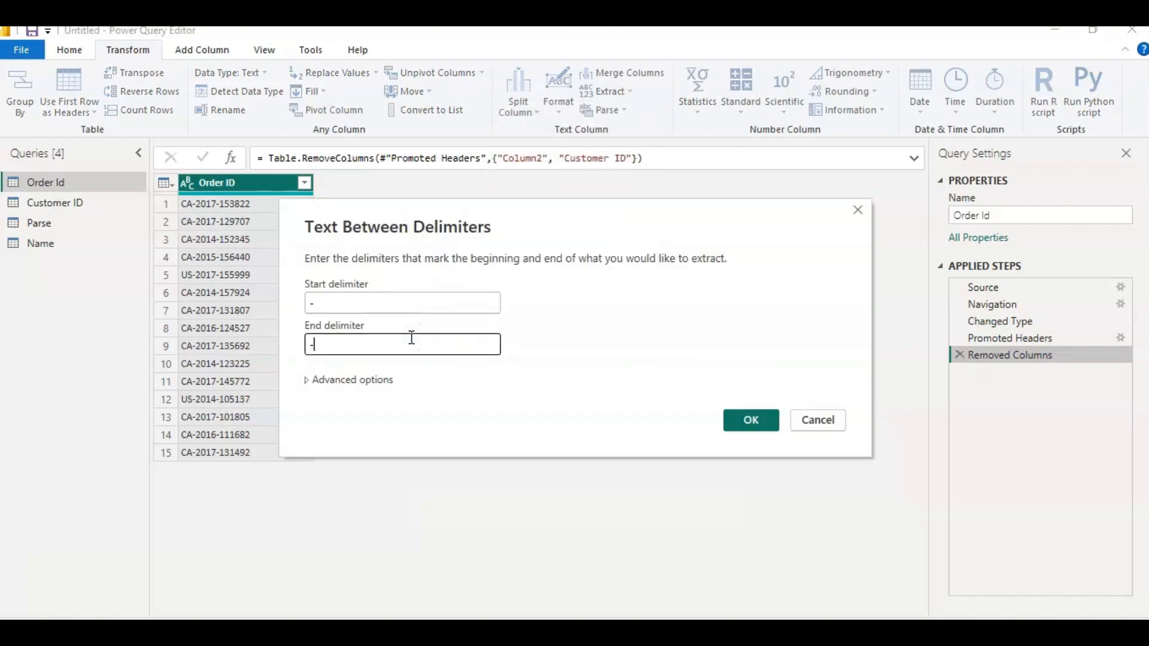
left_click(744, 416)
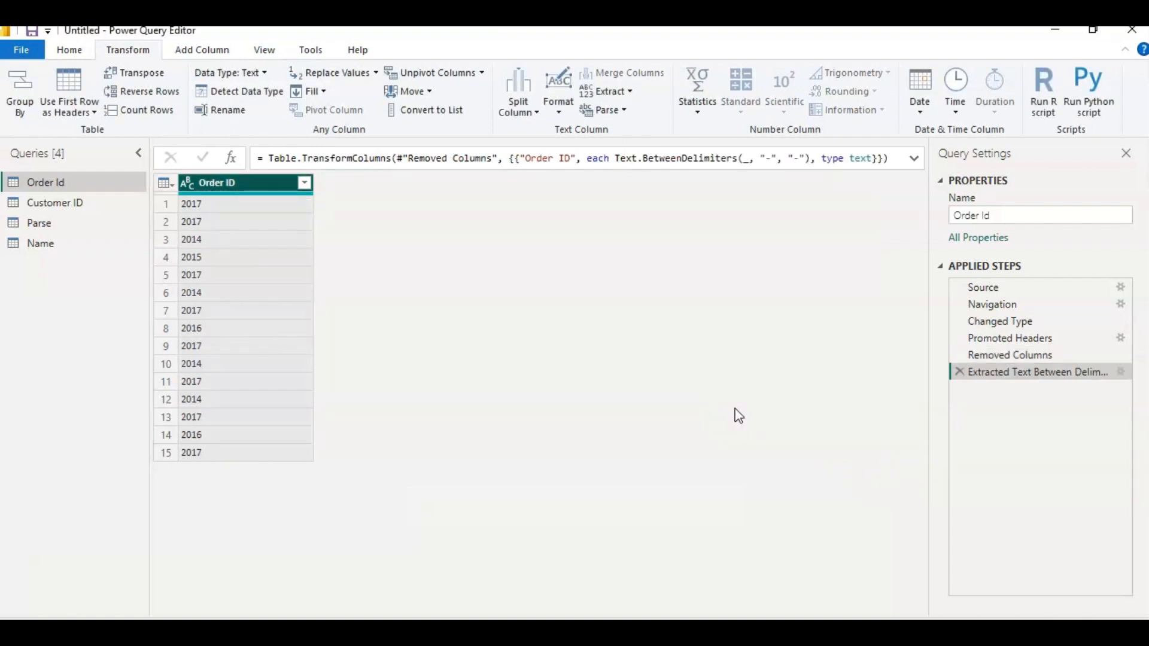
Parse the fruit text in Column1 of the Parse query as JSON
left_click(75, 579)
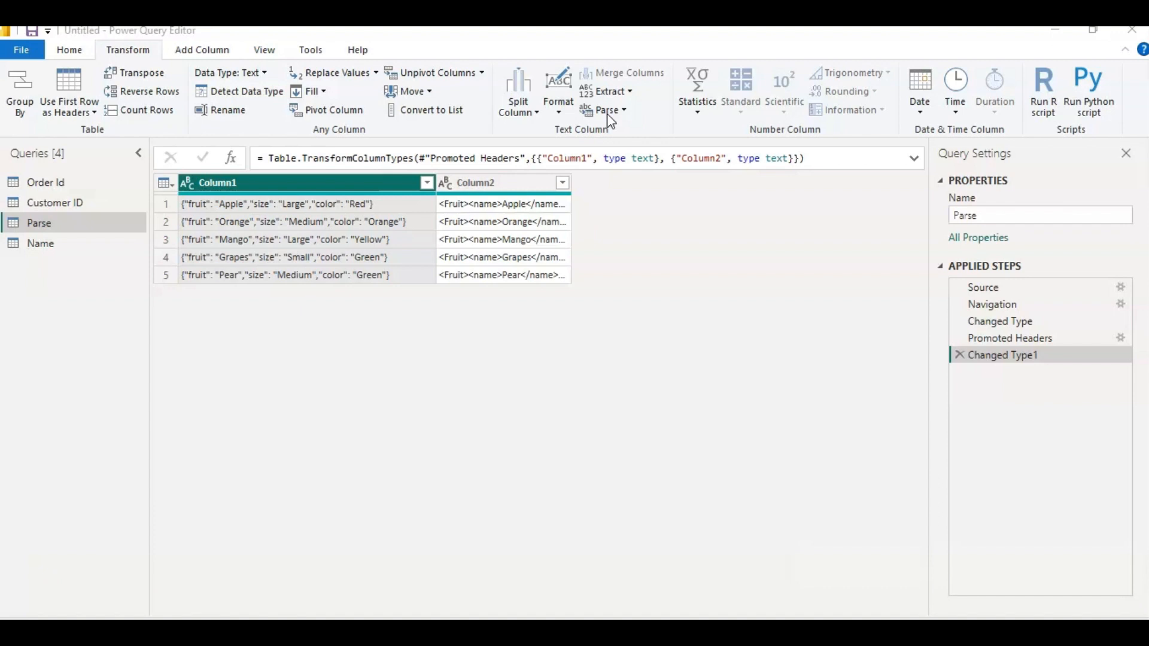
left_click(624, 112)
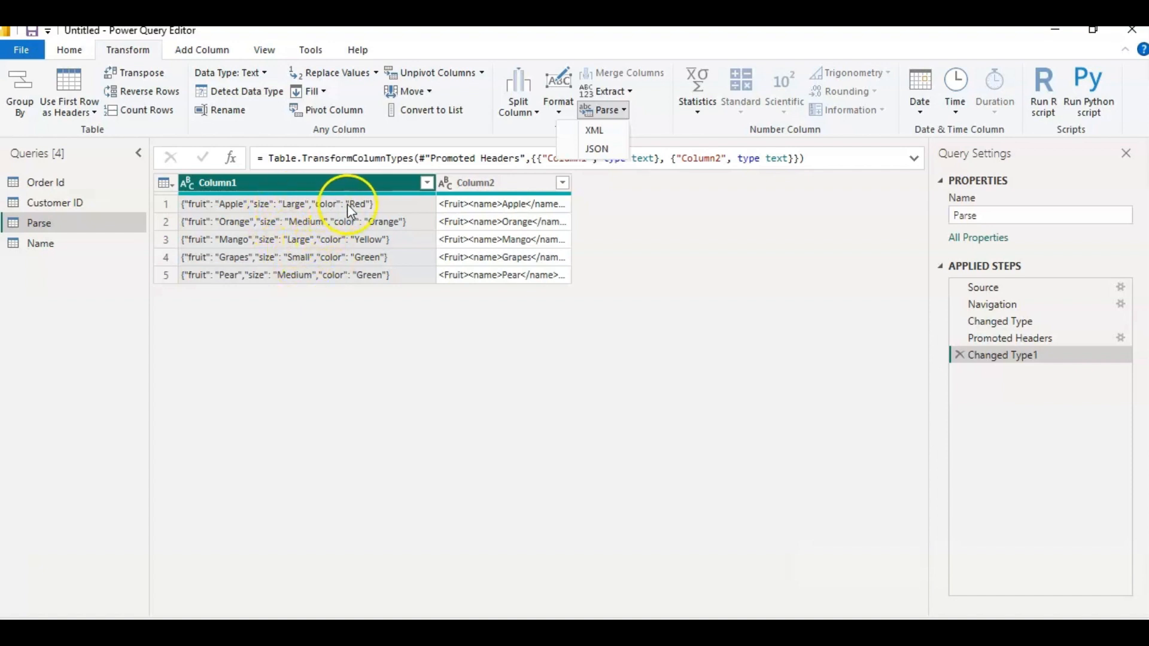
left_click(429, 329)
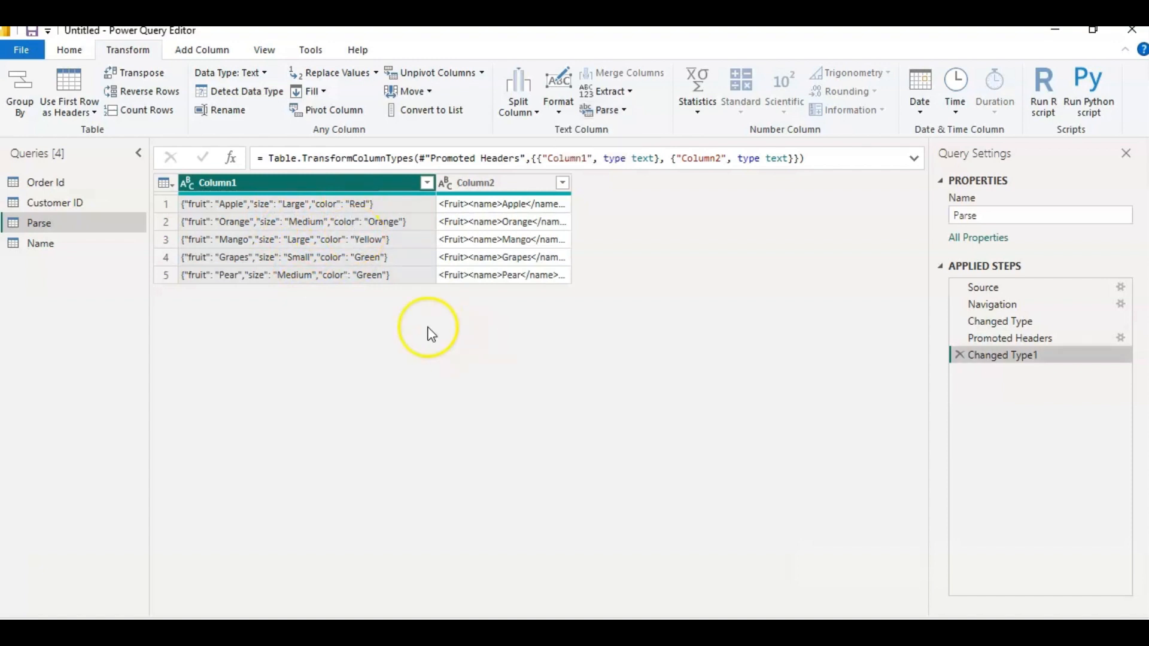
left_click(322, 181)
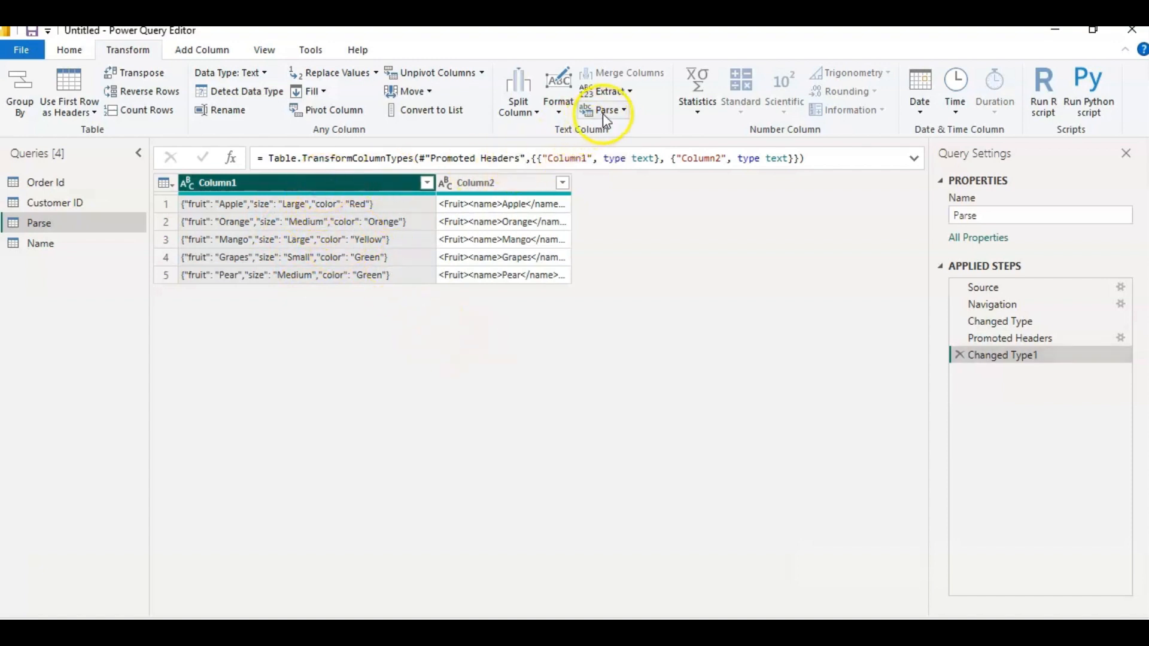
left_click(624, 112)
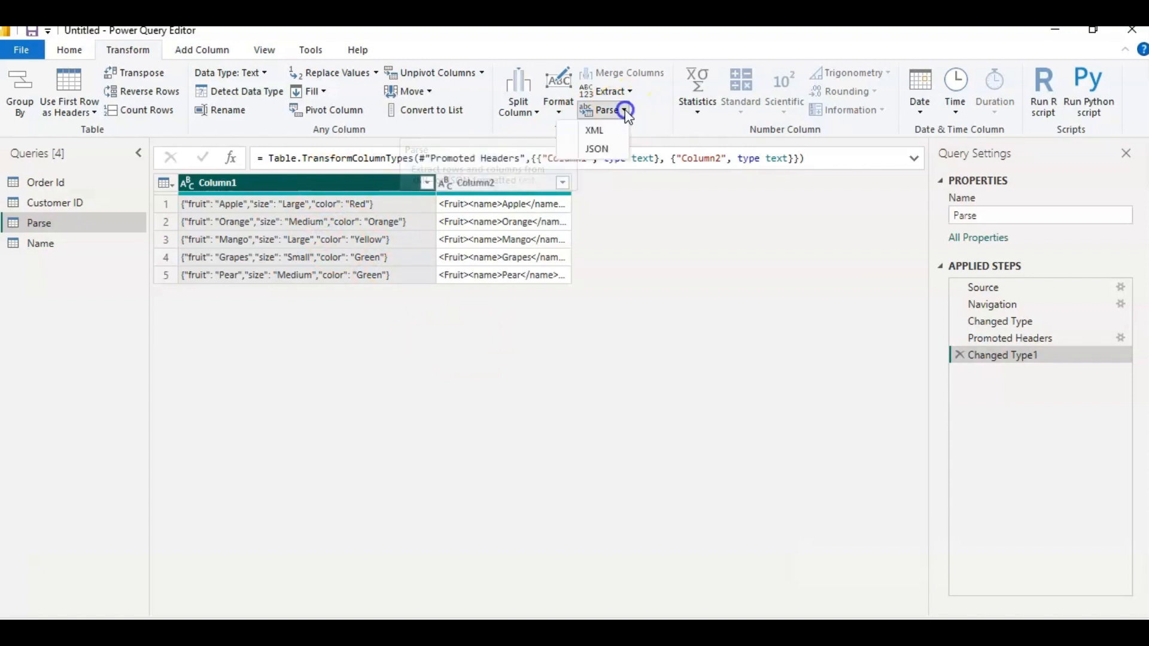
left_click(601, 152)
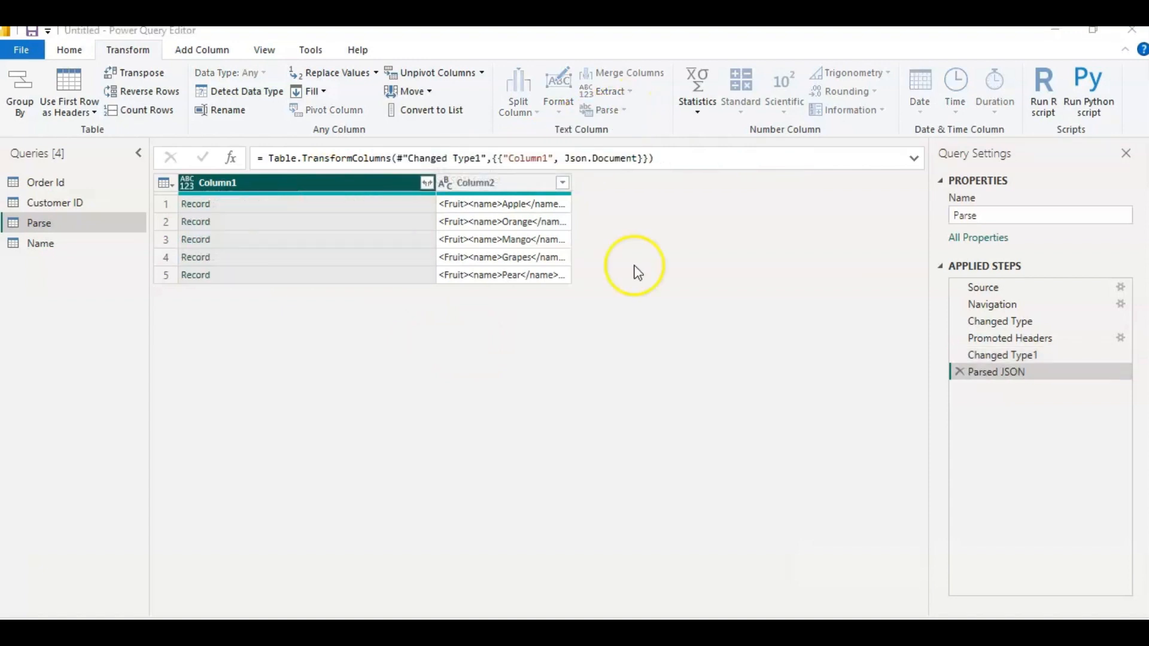
Expand the Column1 records into fruit, size and color columns, keeping the original column name as prefix
left_click(428, 185)
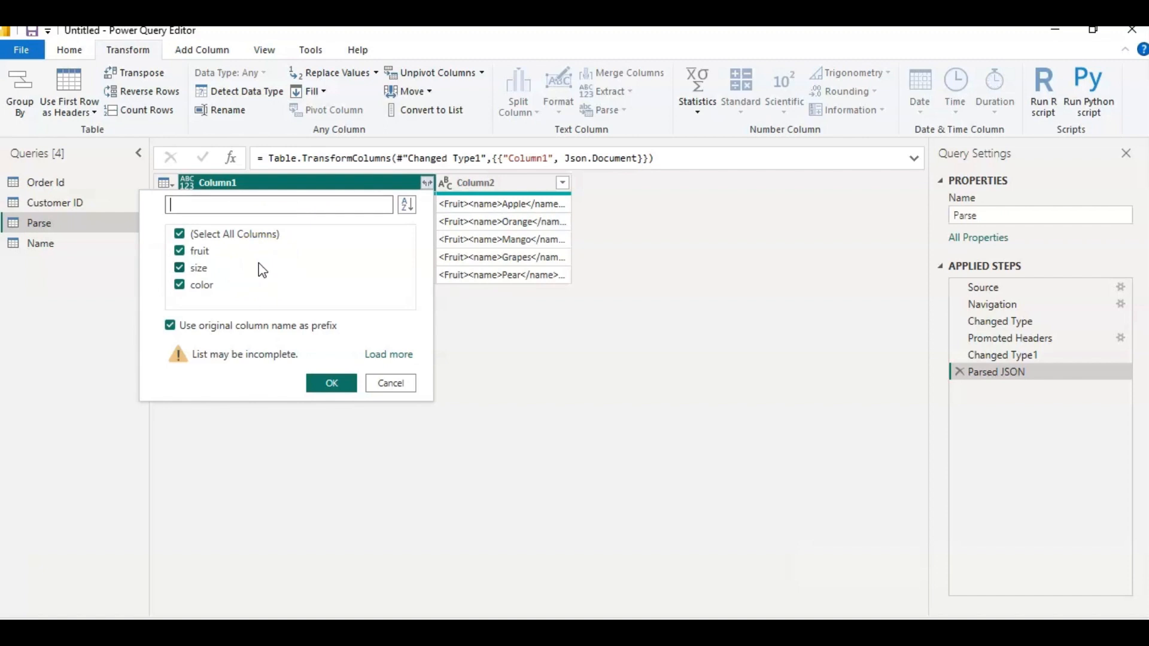
left_click(323, 380)
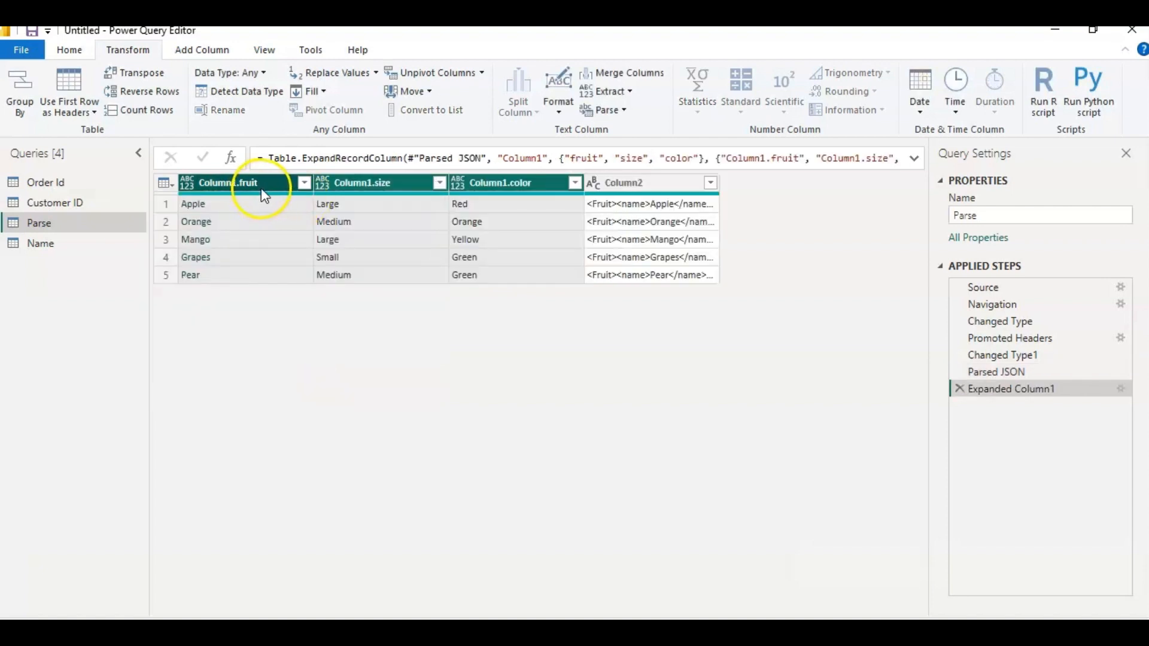
left_click(262, 189)
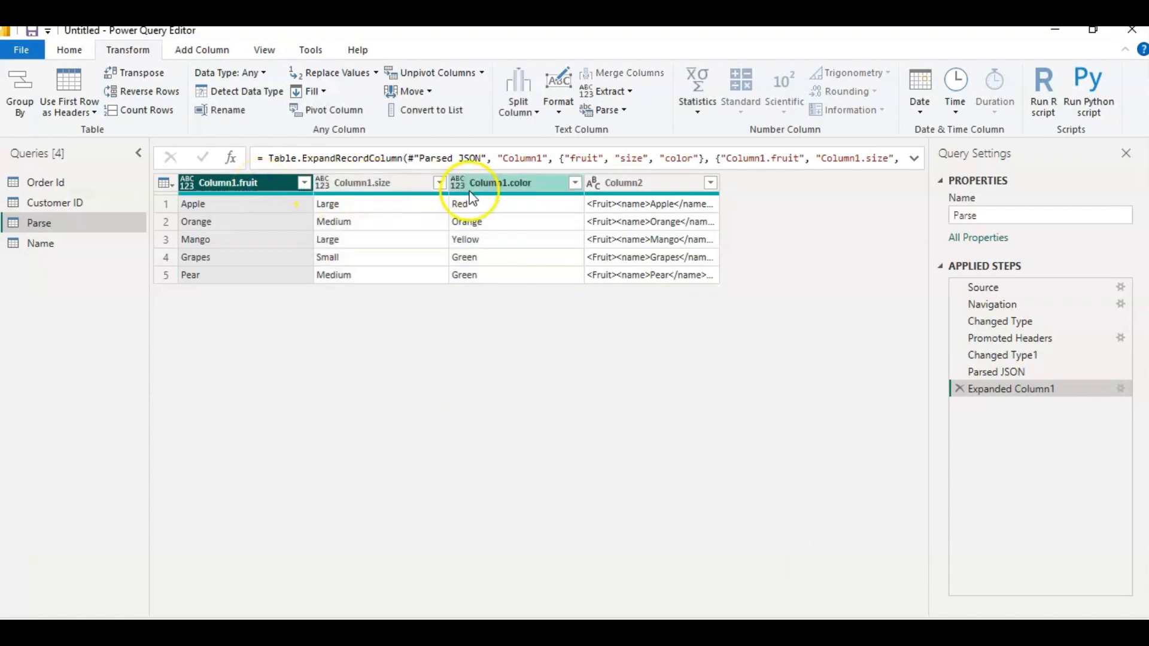
Parse the tagged fruit text in Column2 as XML
left_click(623, 187)
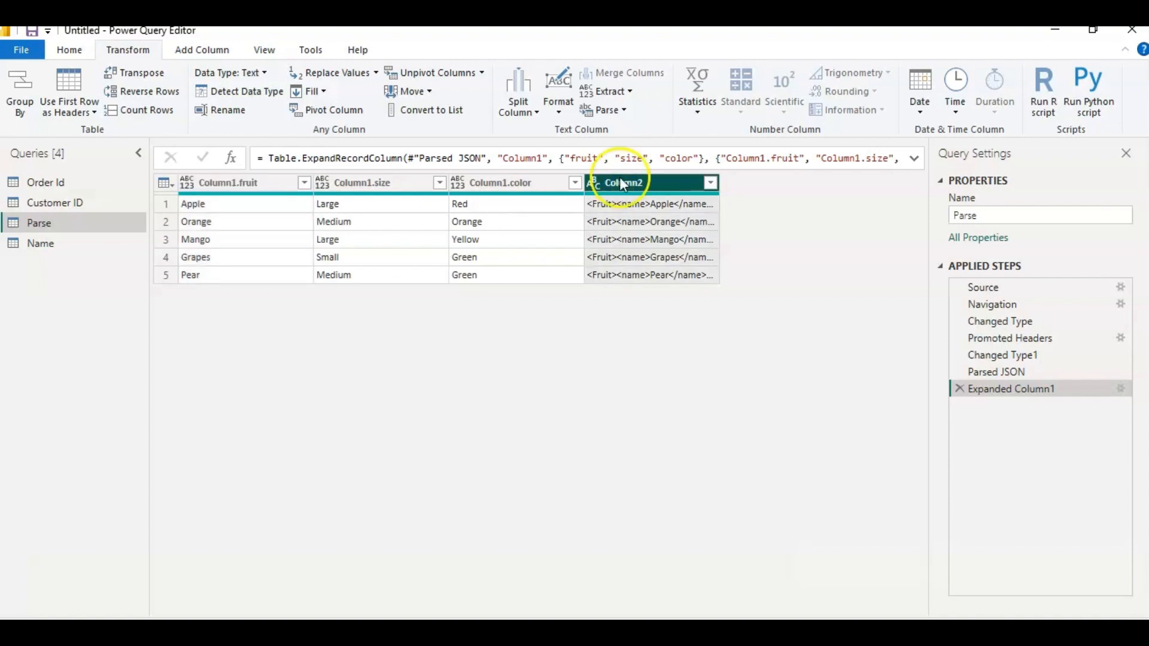
left_click(624, 113)
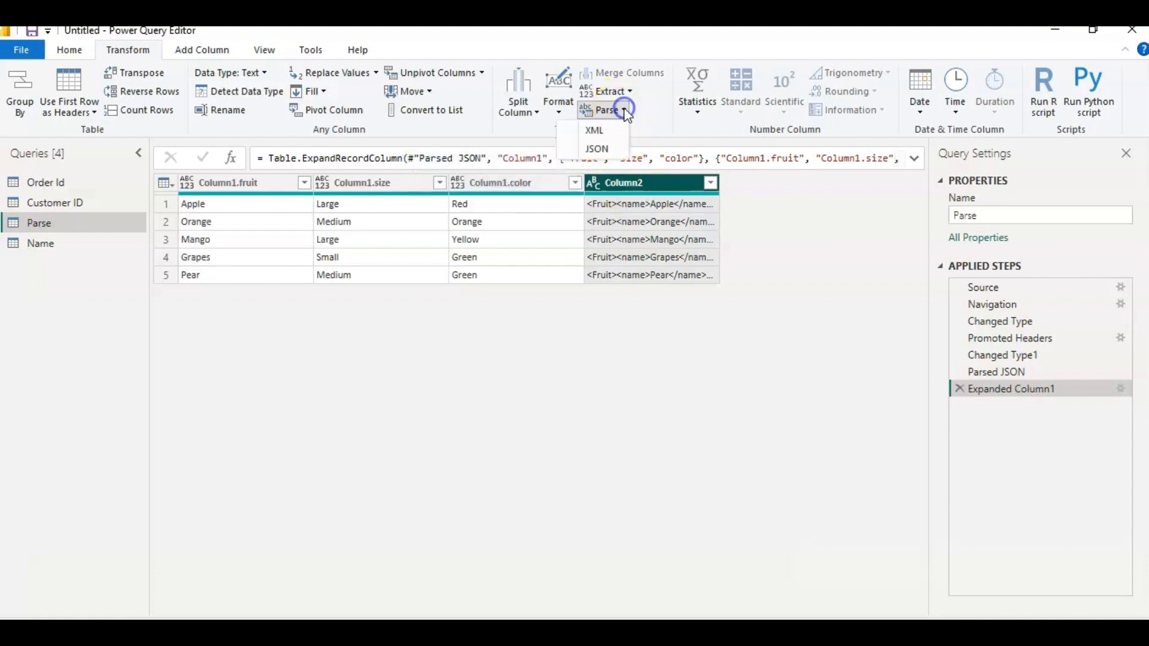
left_click(605, 130)
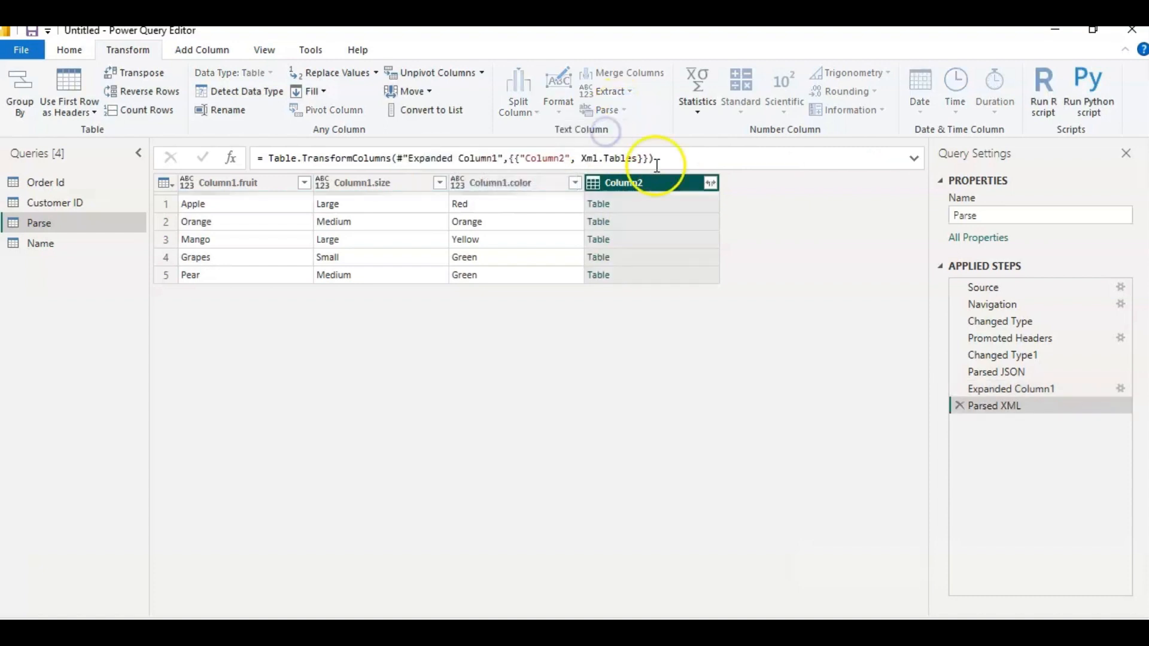
Expand the Column2 tables into name, size and color columns, keeping the original column name as prefix
left_click(712, 182)
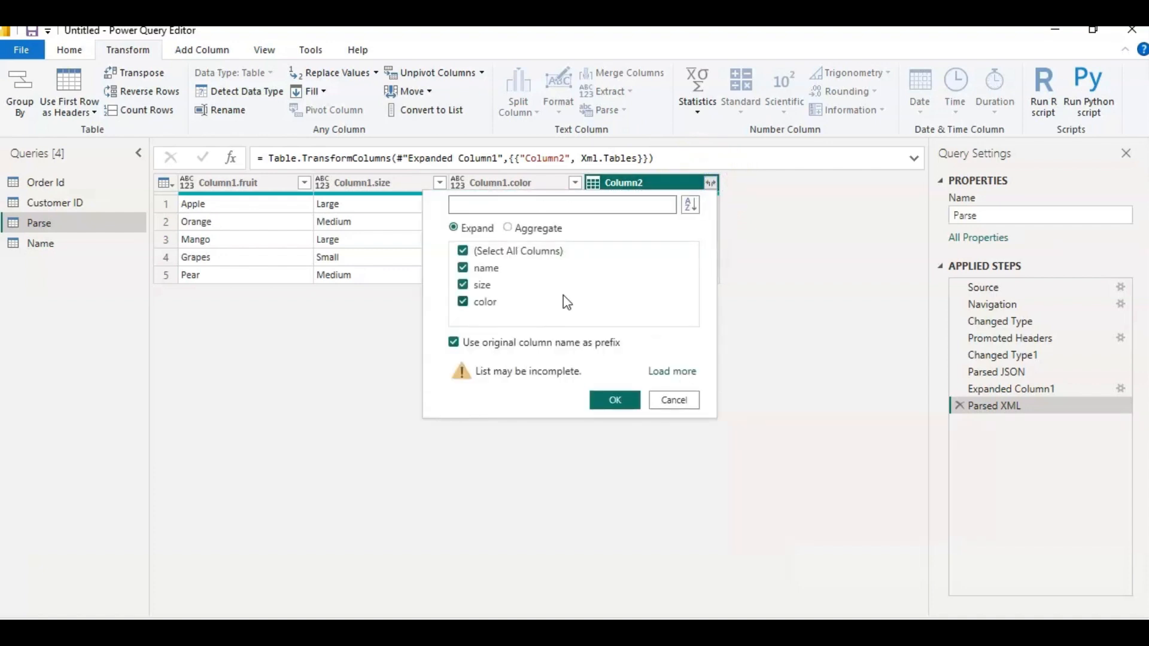
left_click(594, 385)
left_click(608, 403)
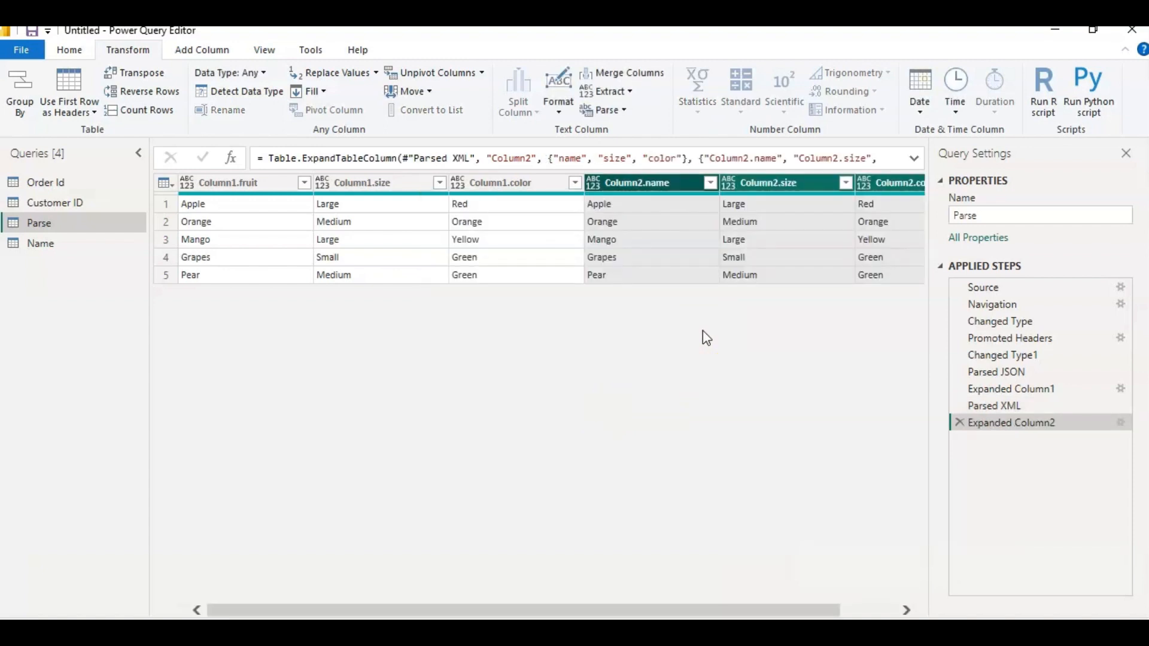
left_click(197, 610)
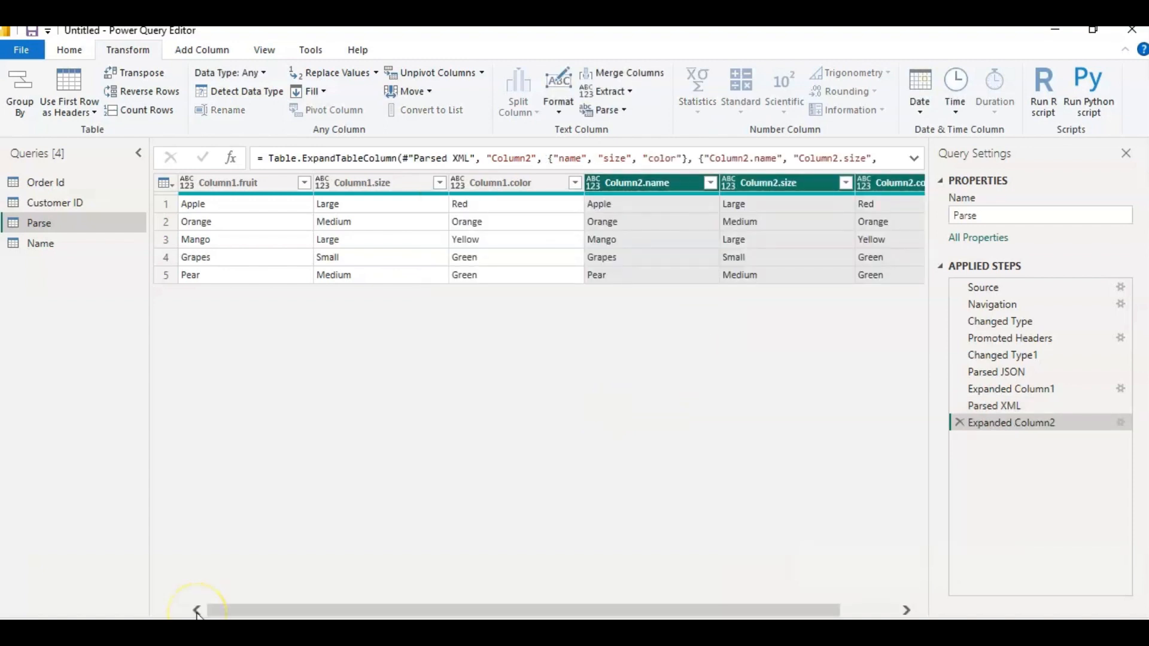